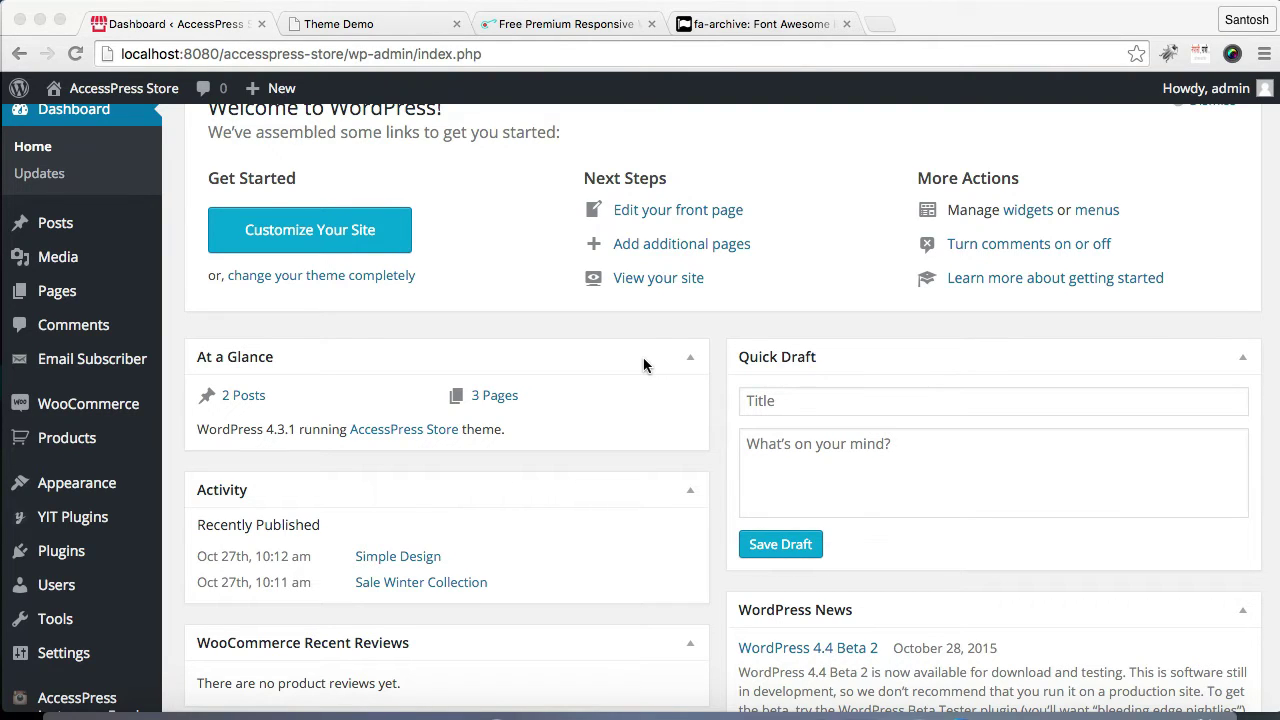
Switch to the Theme Demo tab and scroll through its product, service and footer sections.
click(391, 31)
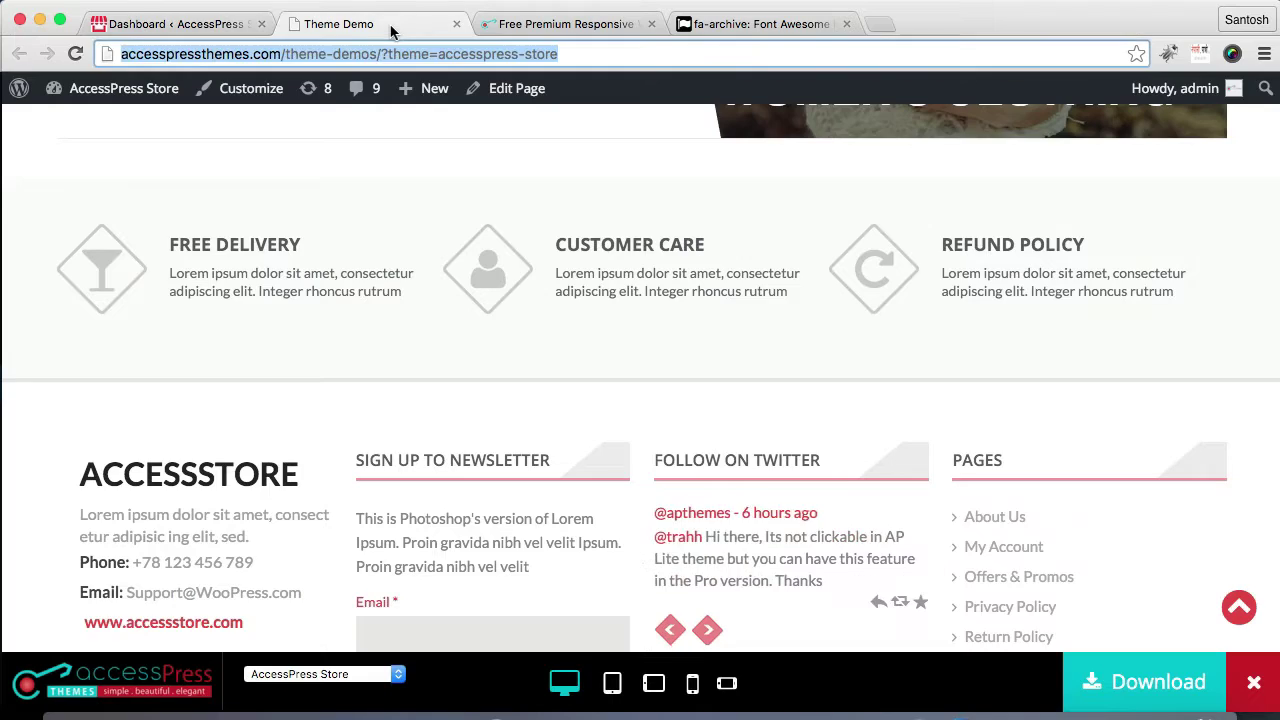
scroll(589, 181, up, 3)
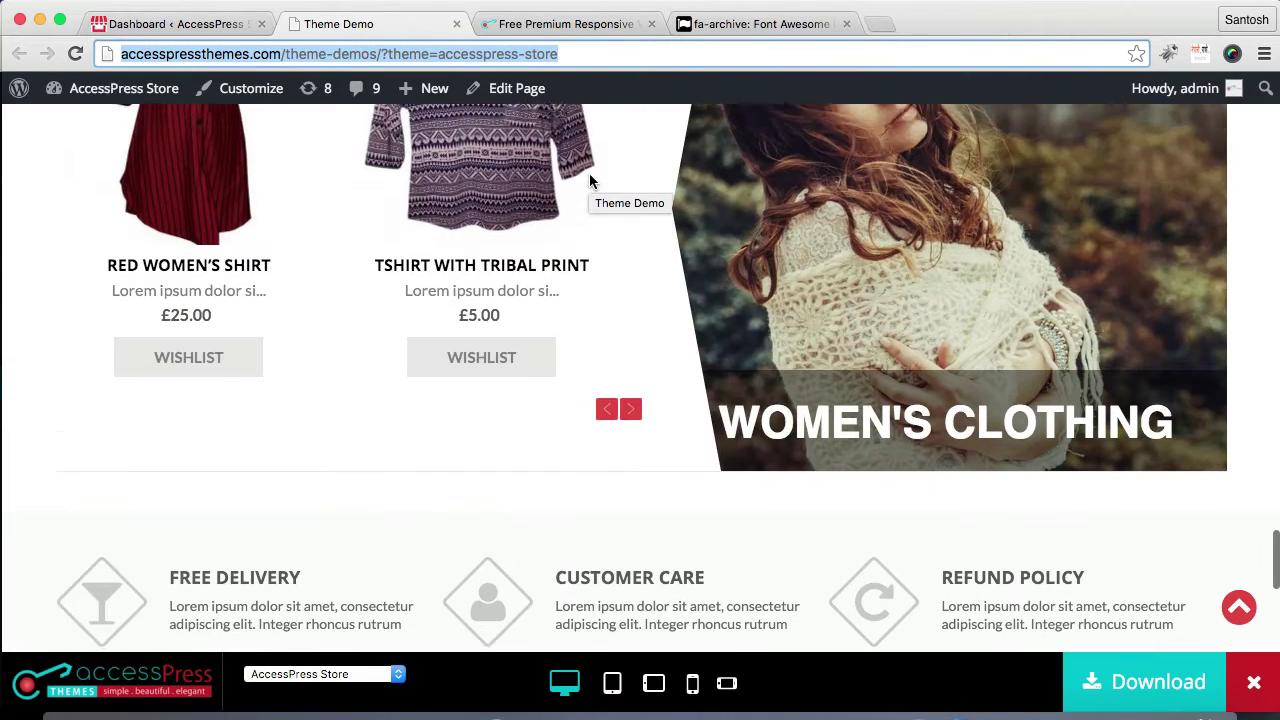
scroll(589, 181, down, 2)
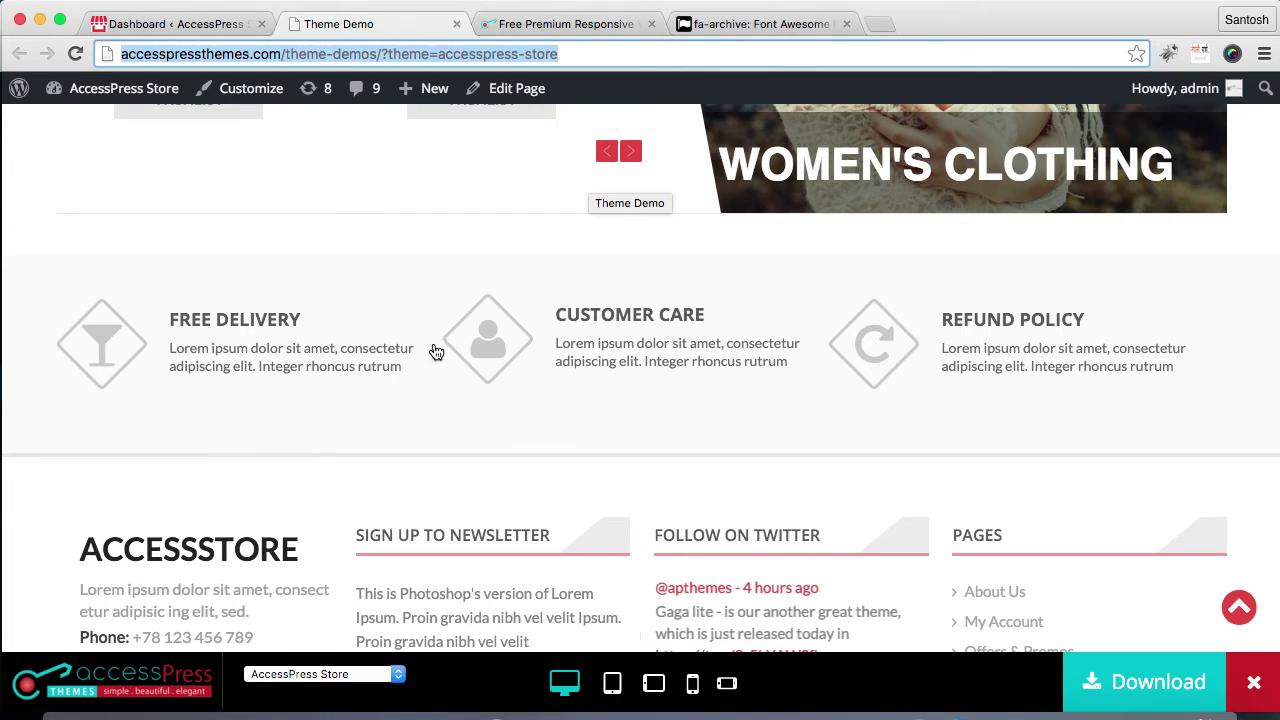
scroll(739, 450, down, 5)
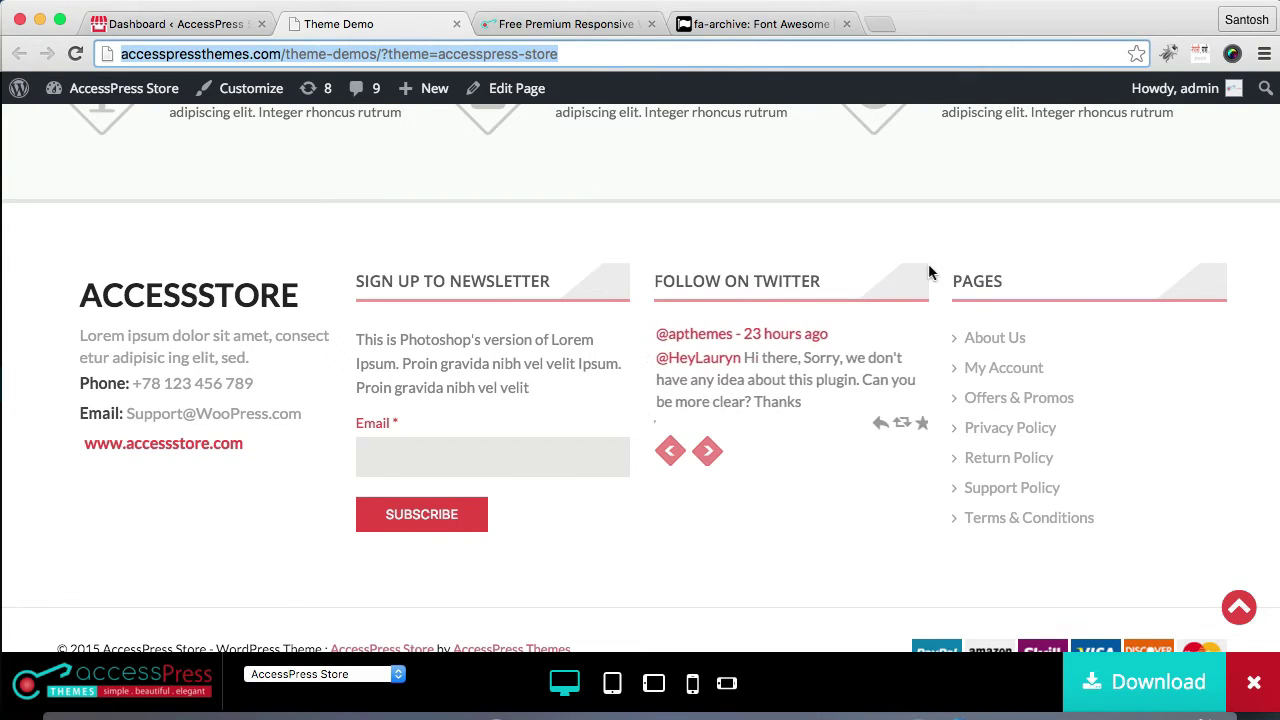
scroll(928, 271, up, 3)
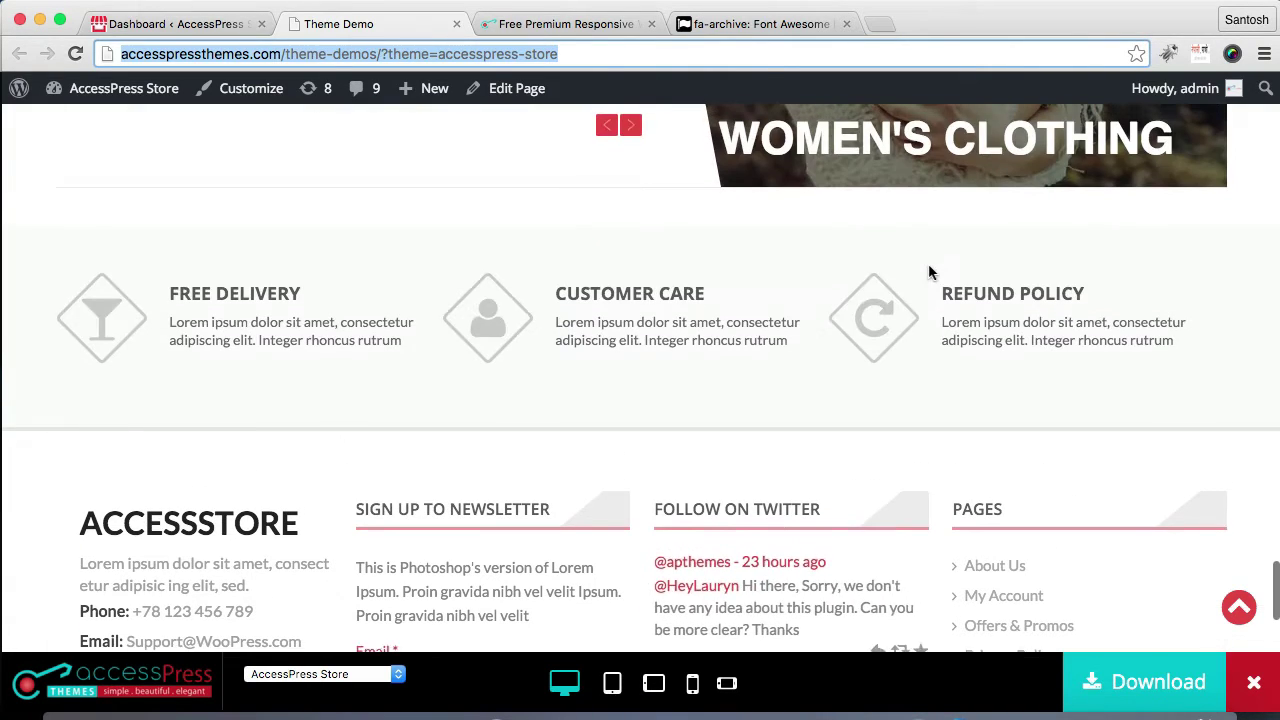
From the Dashboard, open Appearance > Widgets in a new browser tab.
click(178, 26)
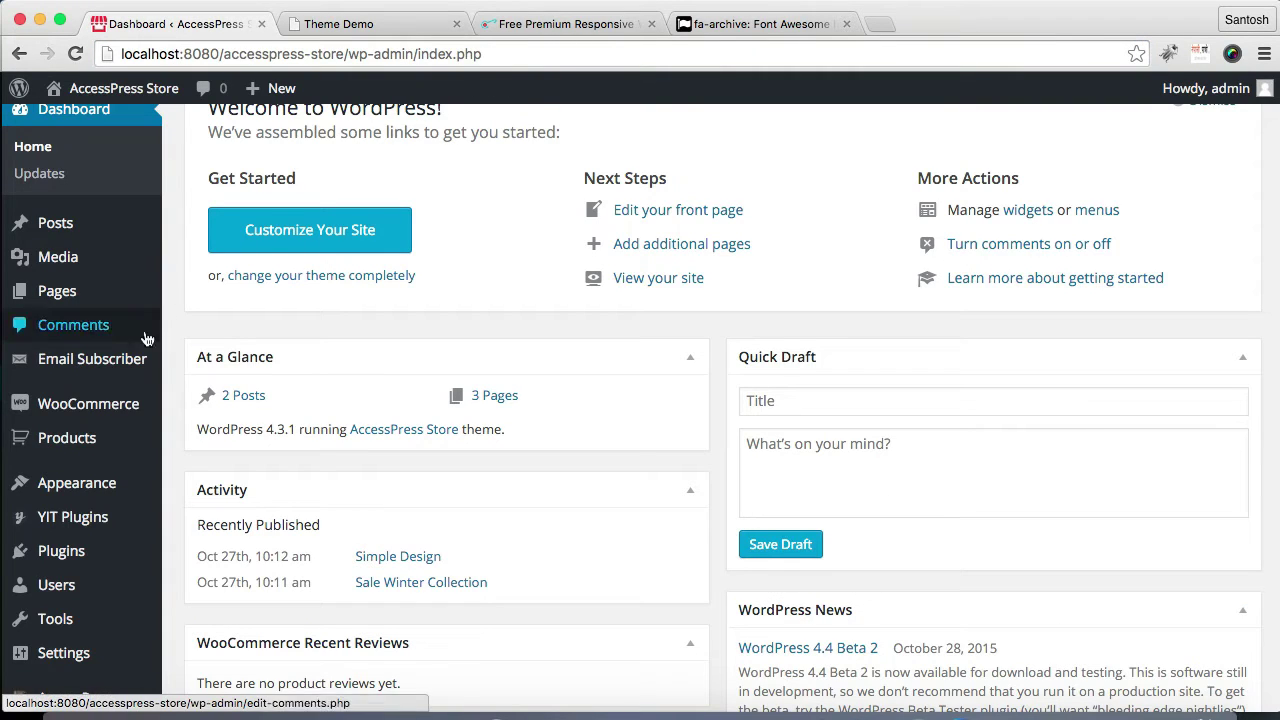
mouse_move(88, 478)
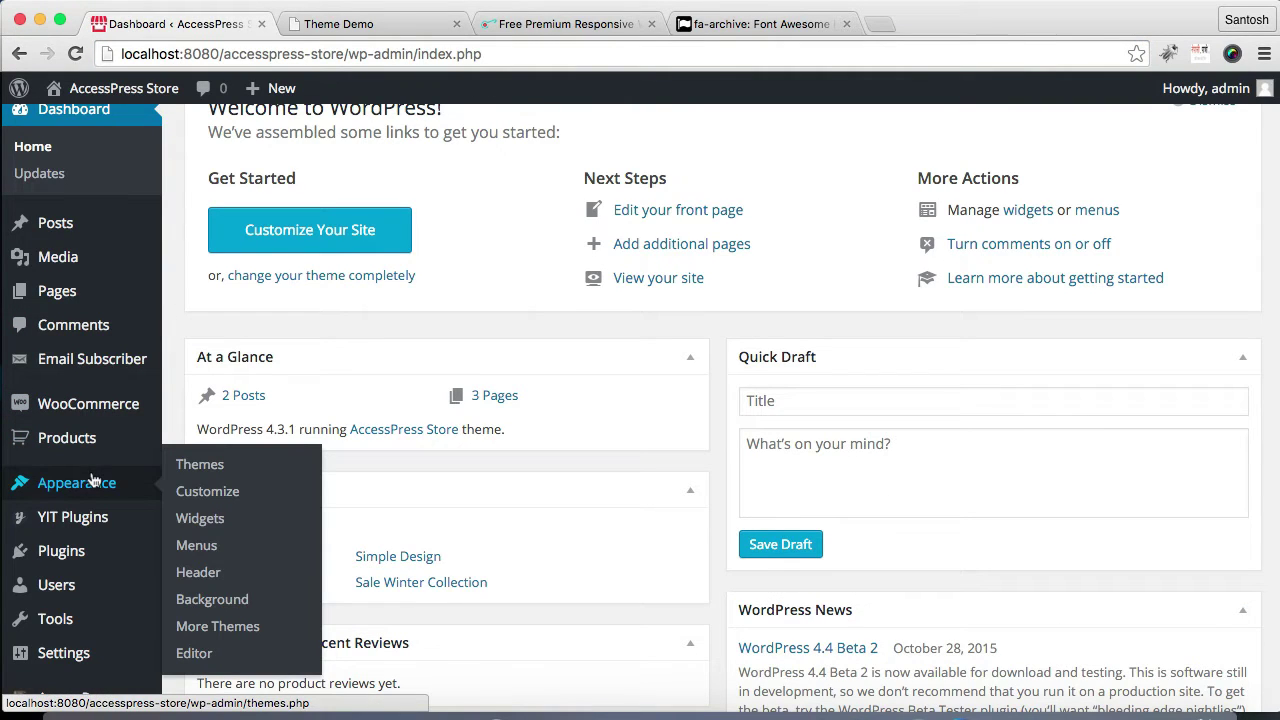
right_click(203, 523)
click(223, 528)
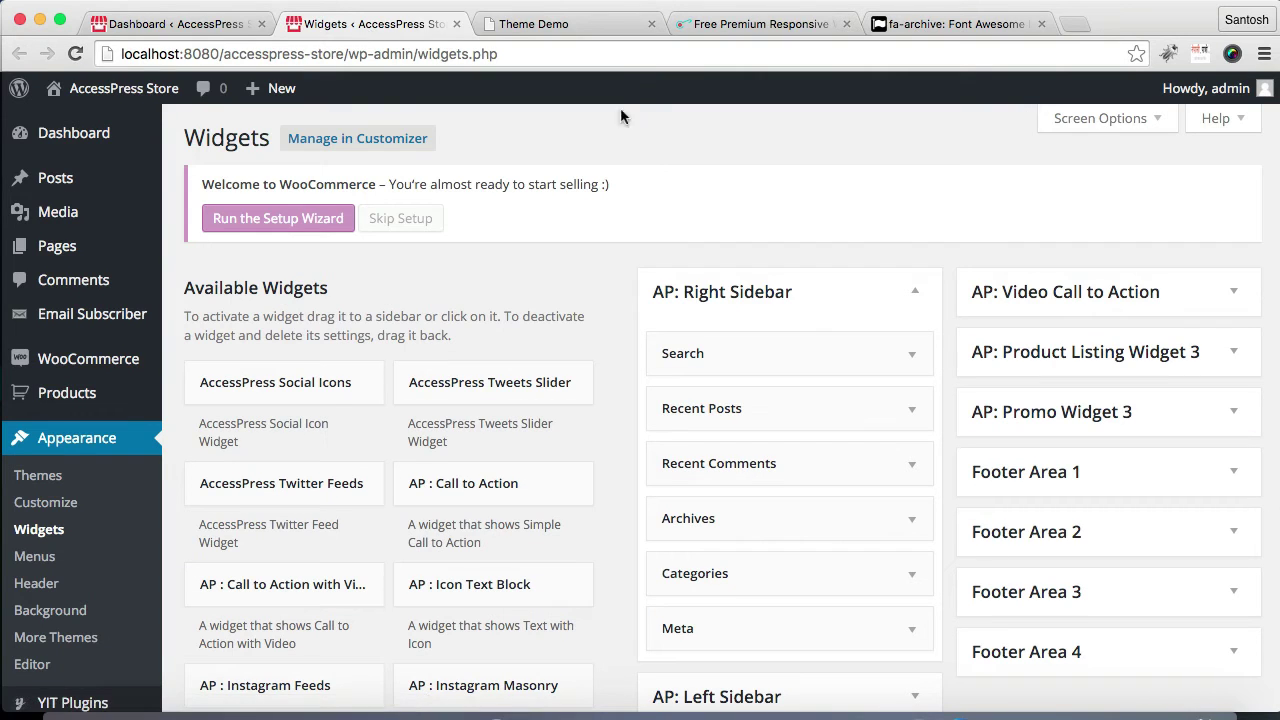
scroll(1143, 480, down, 1)
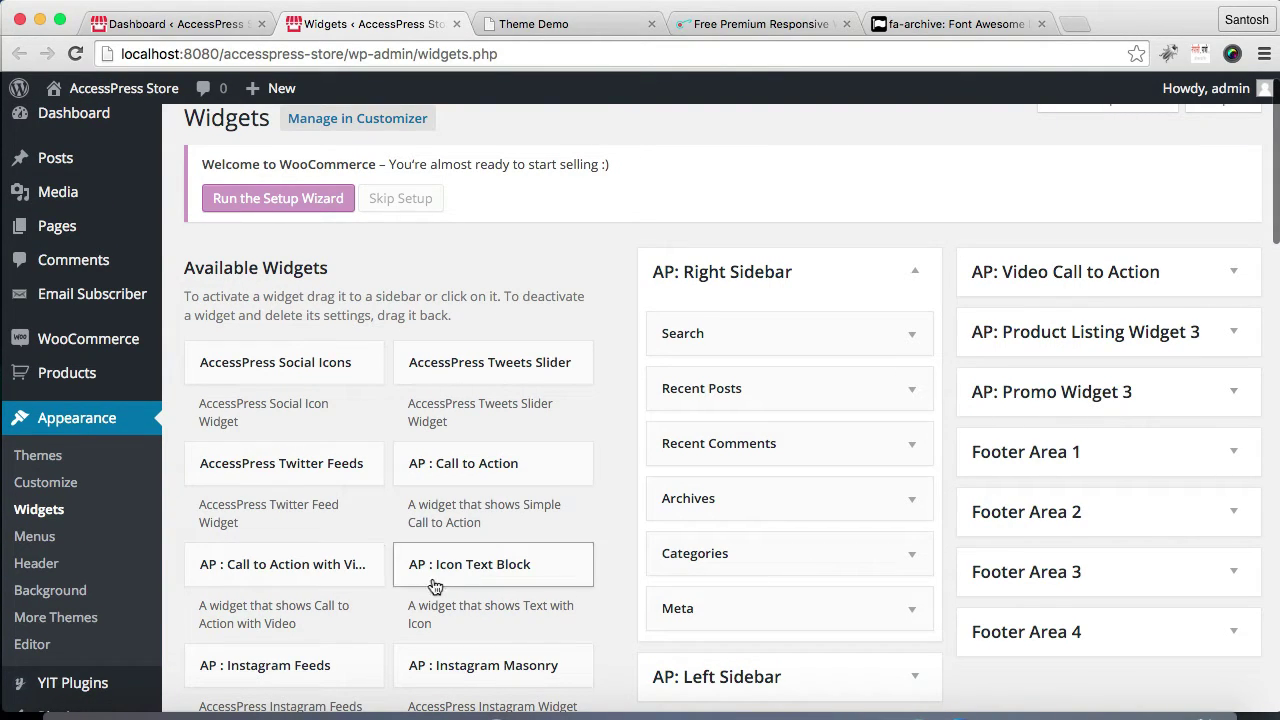
Add an AP : Icon Text Block to AP: Promo Widget 3 and title it 'Speed Delivery'.
drag(501, 580, 1110, 408)
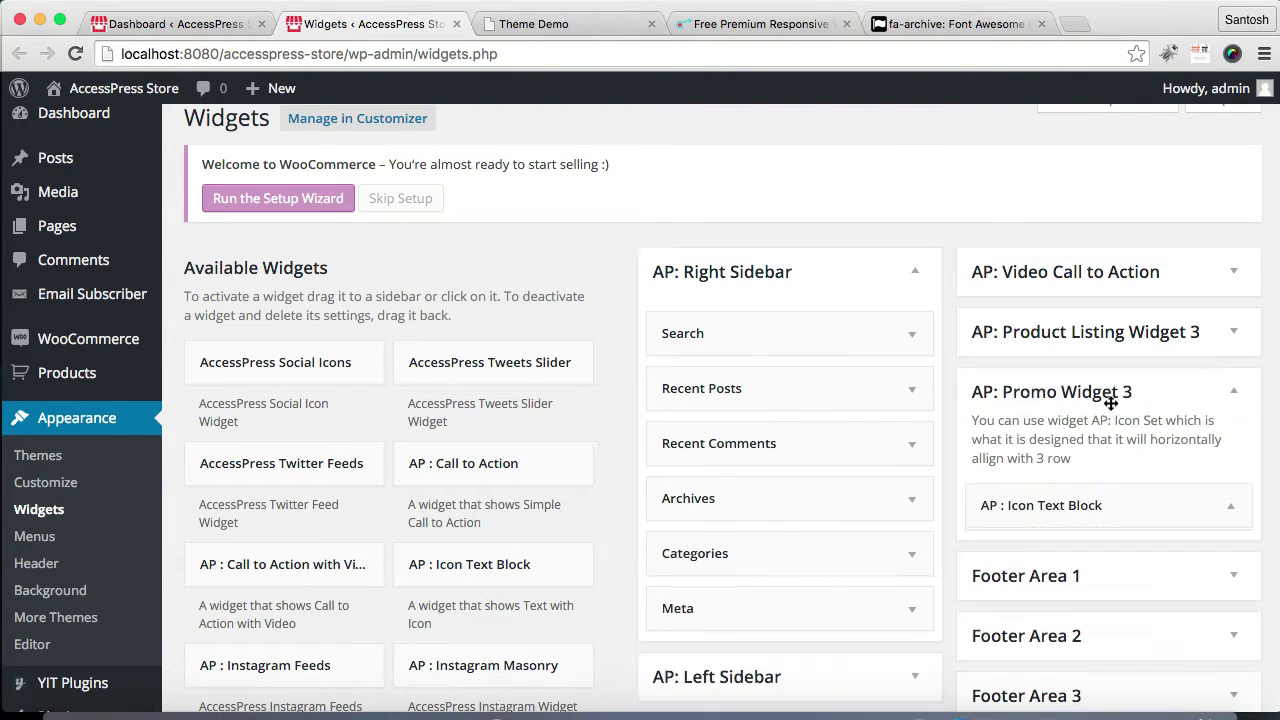
scroll(1068, 458, down, 5)
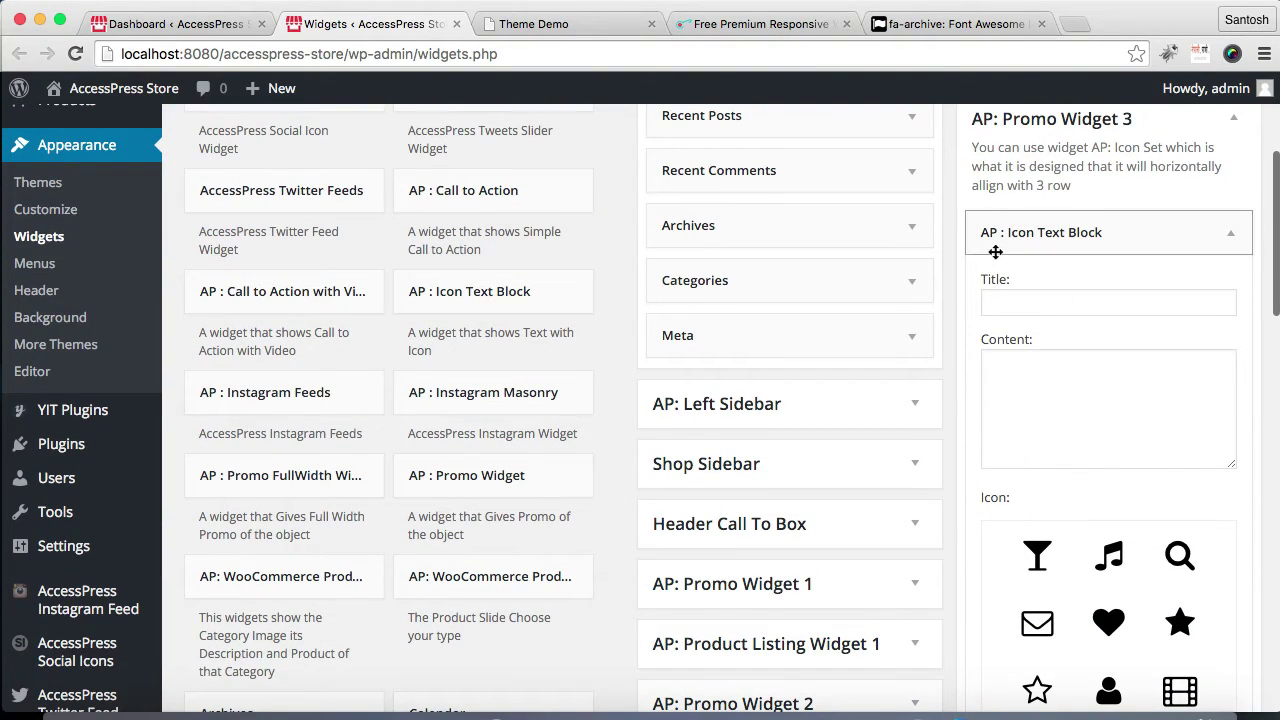
click(1019, 303)
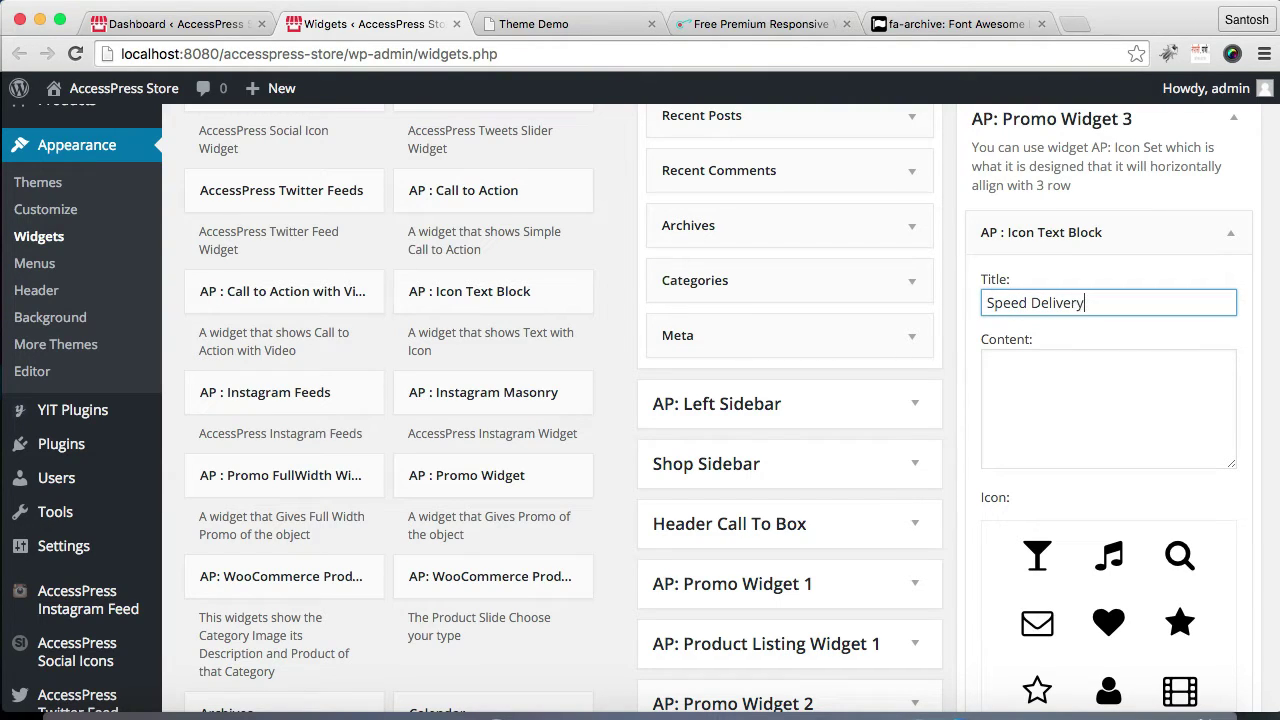
Paste Lorem Ipsum sample text from TextEdit into the block's Content.
click(1010, 384)
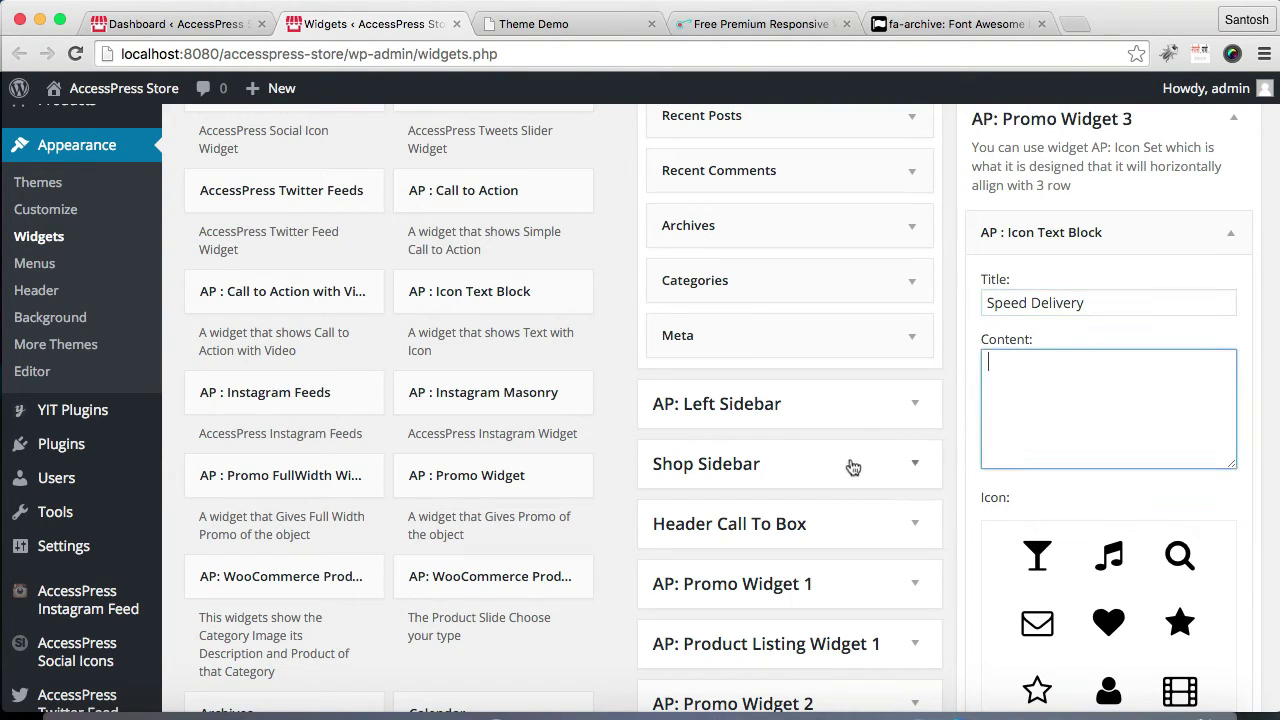
click(276, 714)
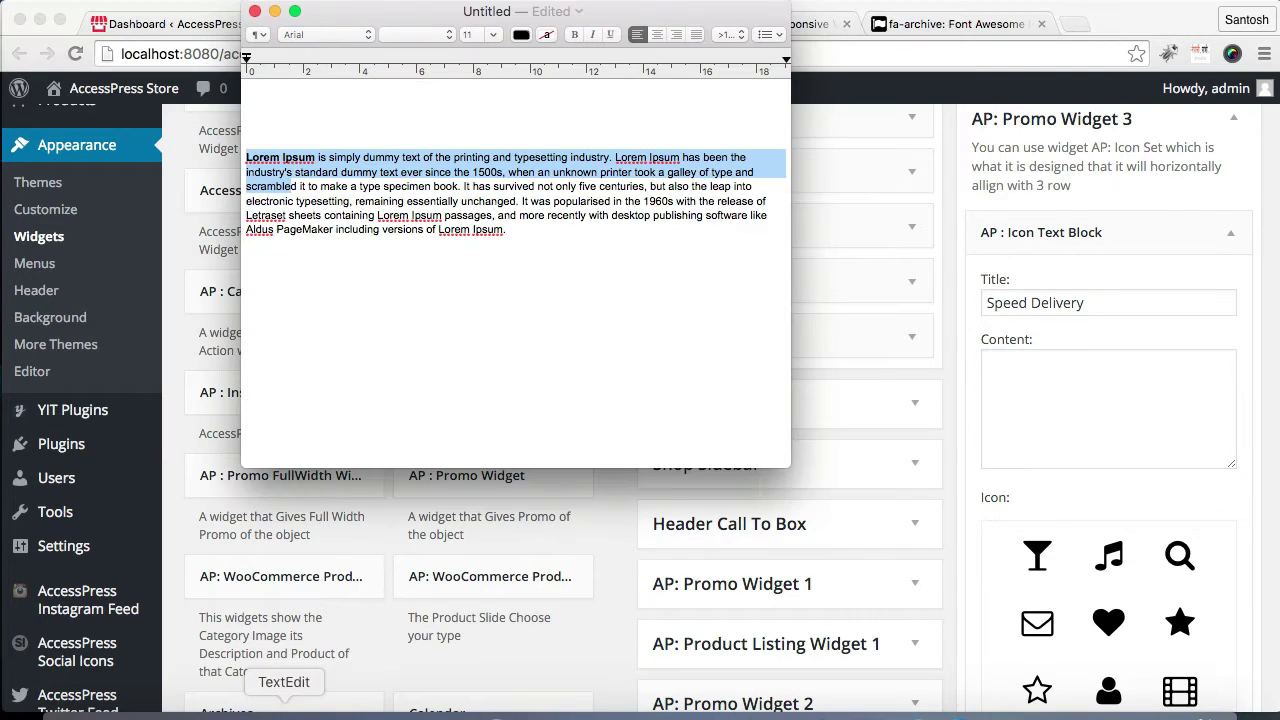
click(1080, 379)
text(Lorem Ipsum is simply dummy text of the printing and typesetting industry. Lorem Ipsum has been the industry's standard dummy text ever since the 1500s, when an unknown printer took a galley of type and scramble)
scroll(1128, 429, down, 2)
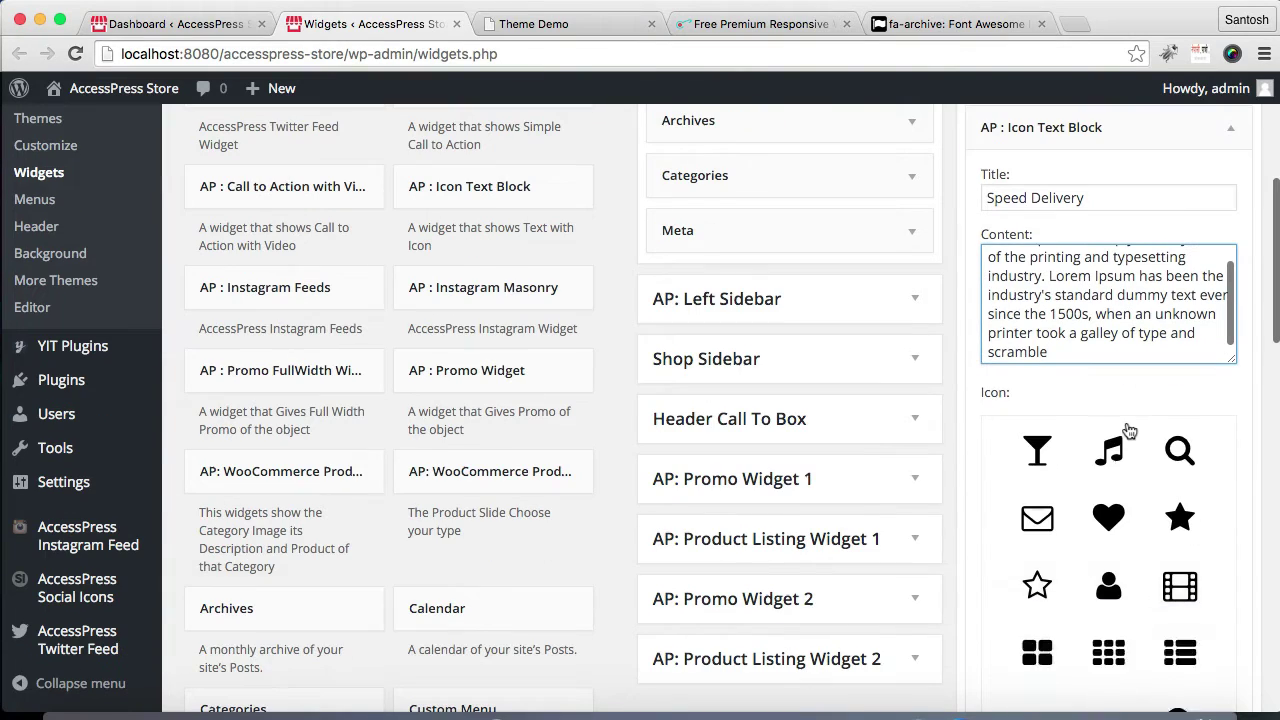
scroll(1128, 429, down, 3)
scroll(1128, 429, up, 1)
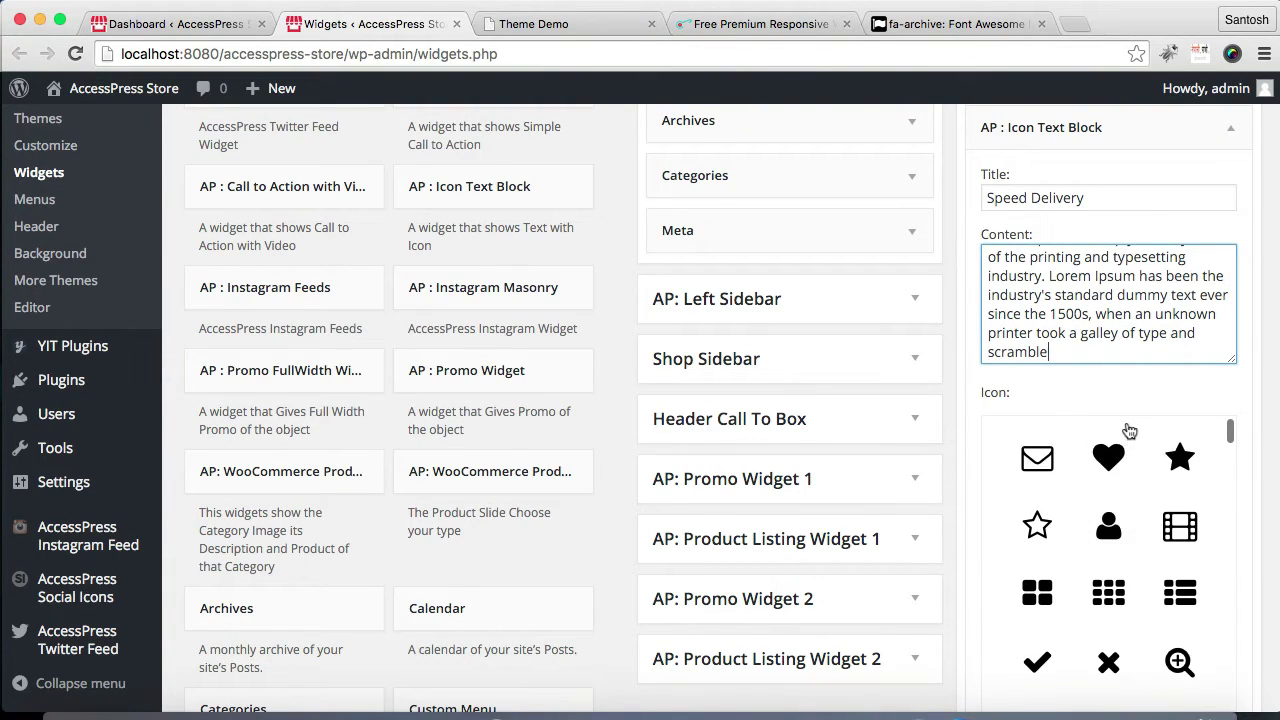
Choose the envelope icon and start filling in the Read More text.
click(1025, 455)
scroll(941, 455, down, 6)
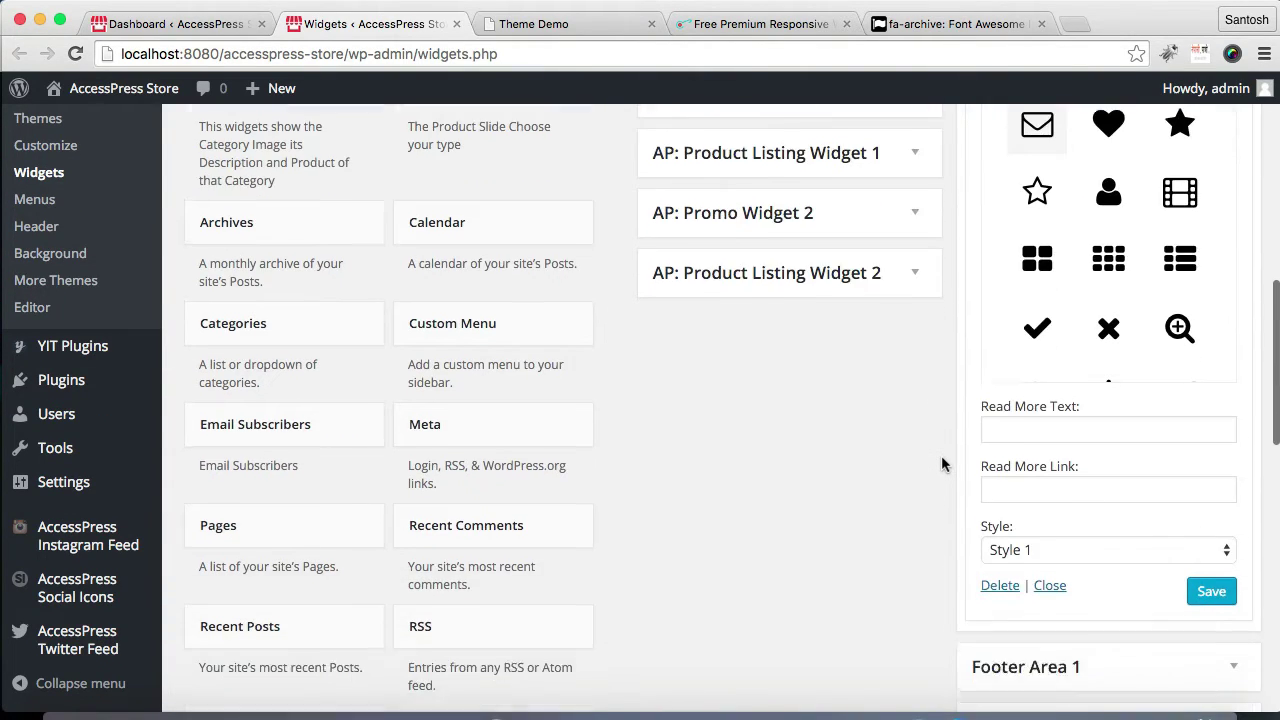
click(1009, 473)
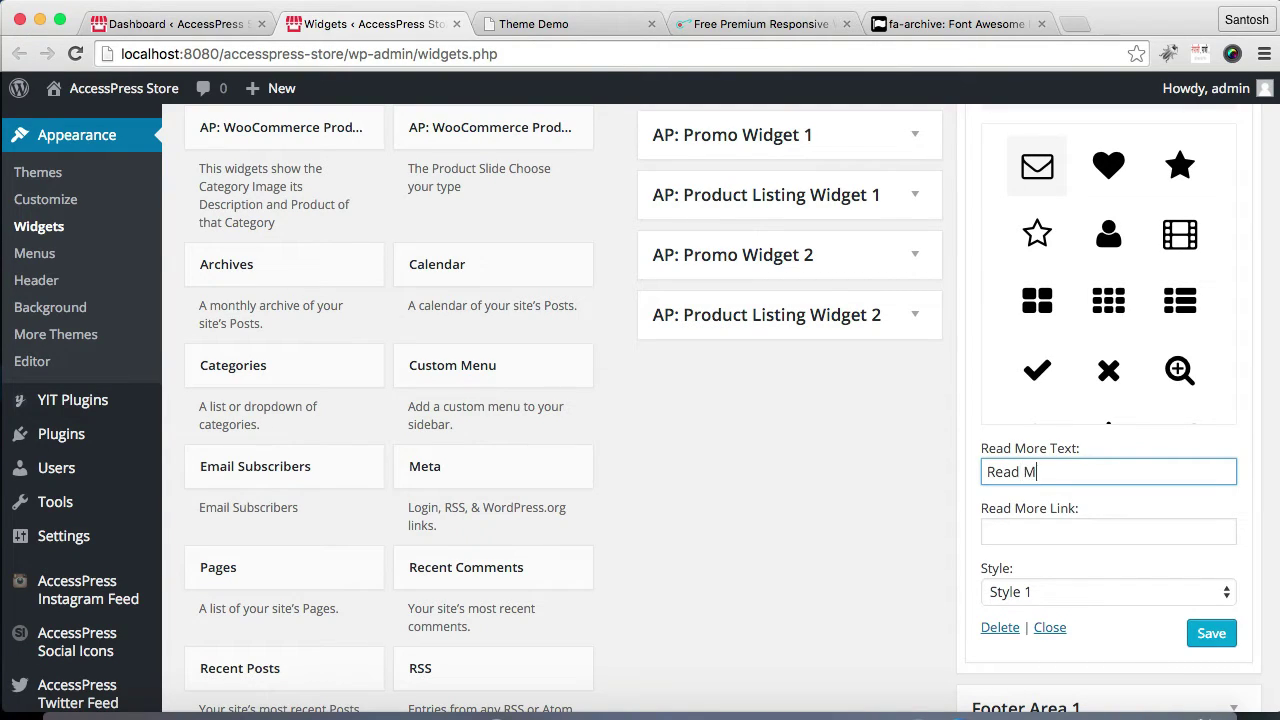
Paste the theme demo page URL into the Read More Link field.
click(1062, 531)
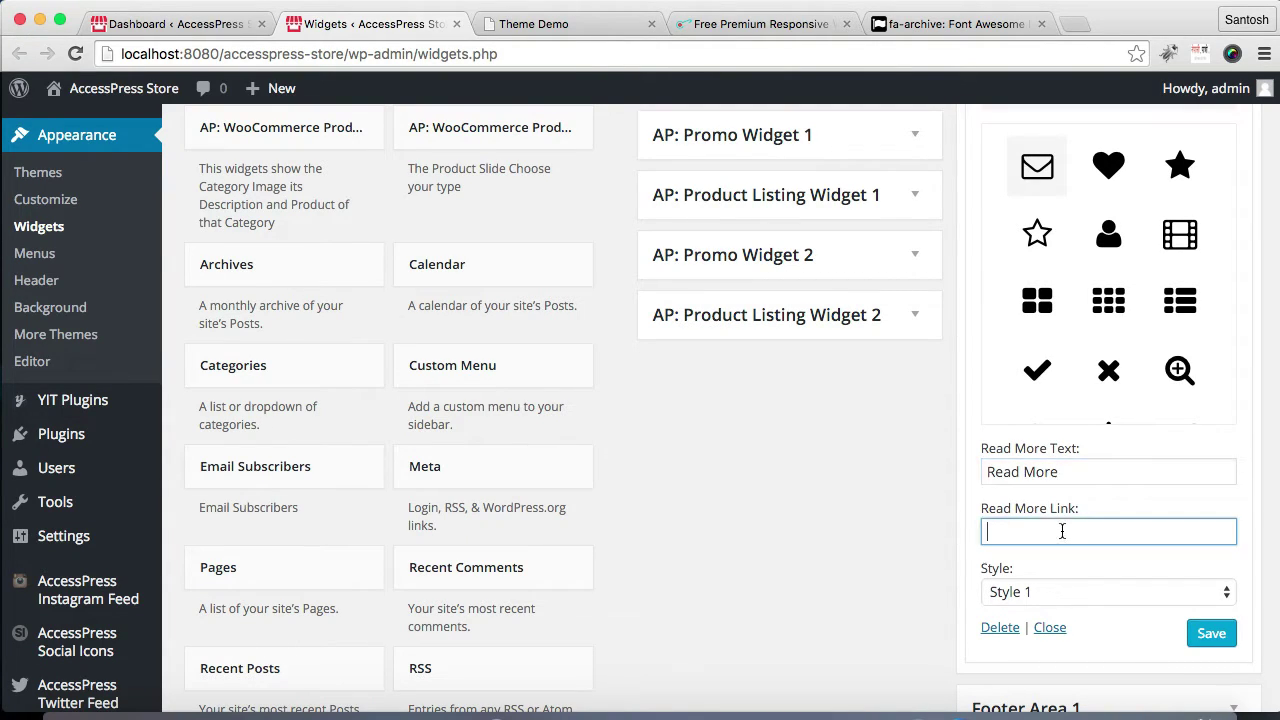
click(583, 34)
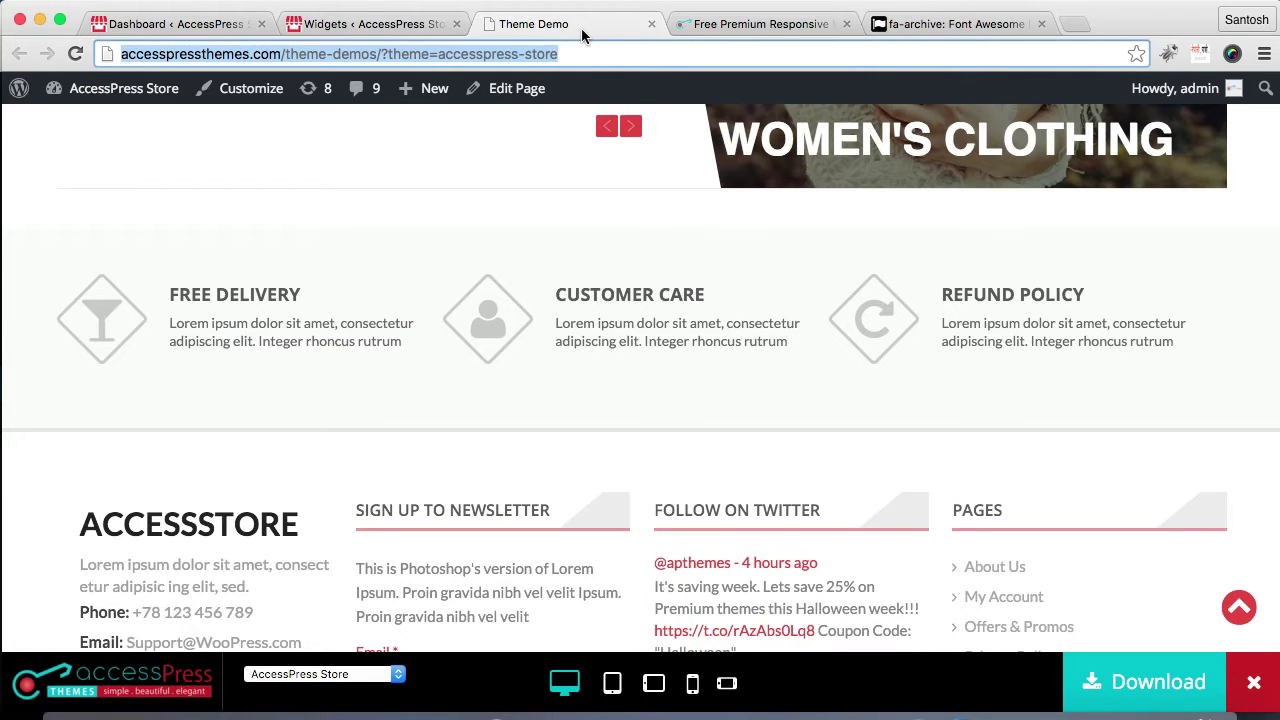
click(372, 24)
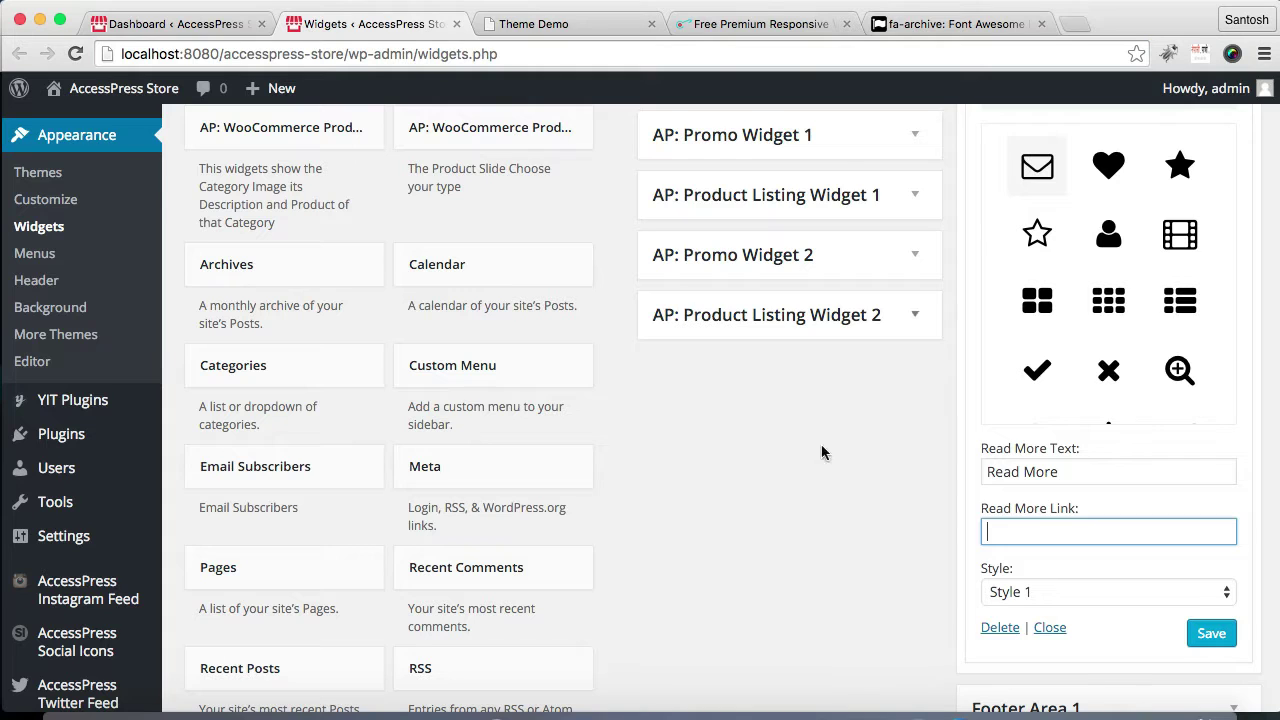
key(super+v)
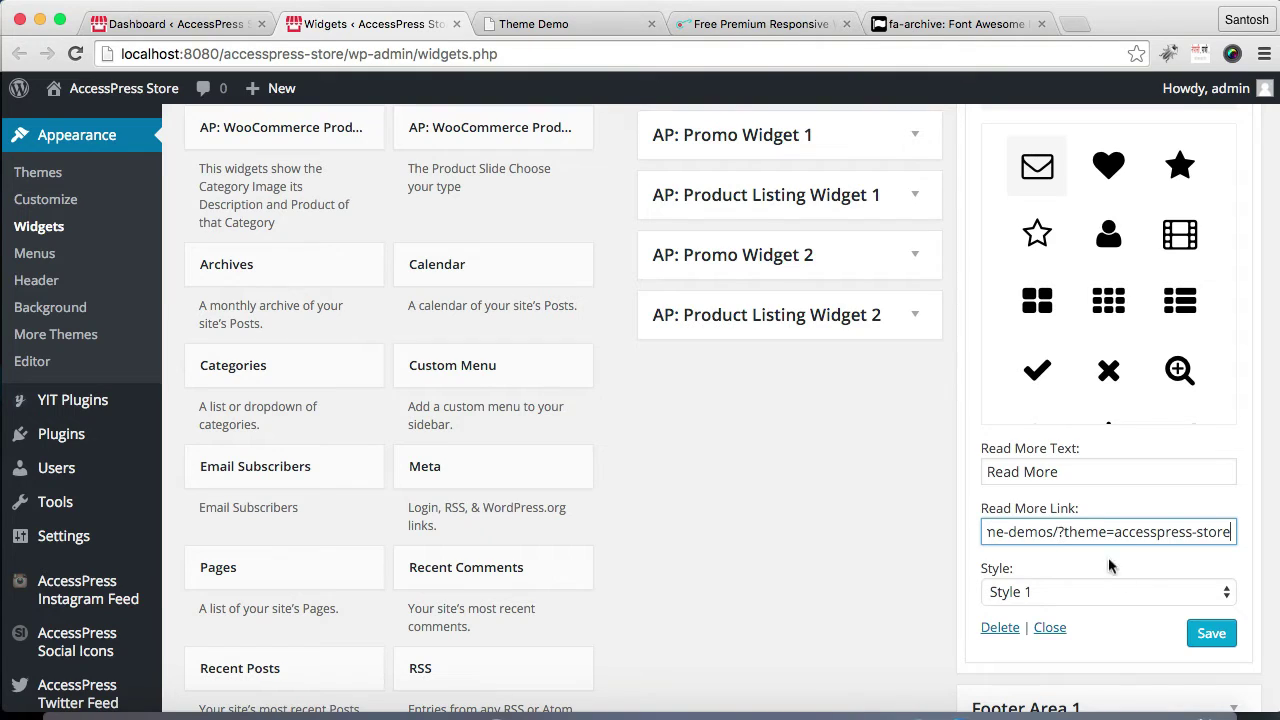
scroll(1118, 575, down, 5)
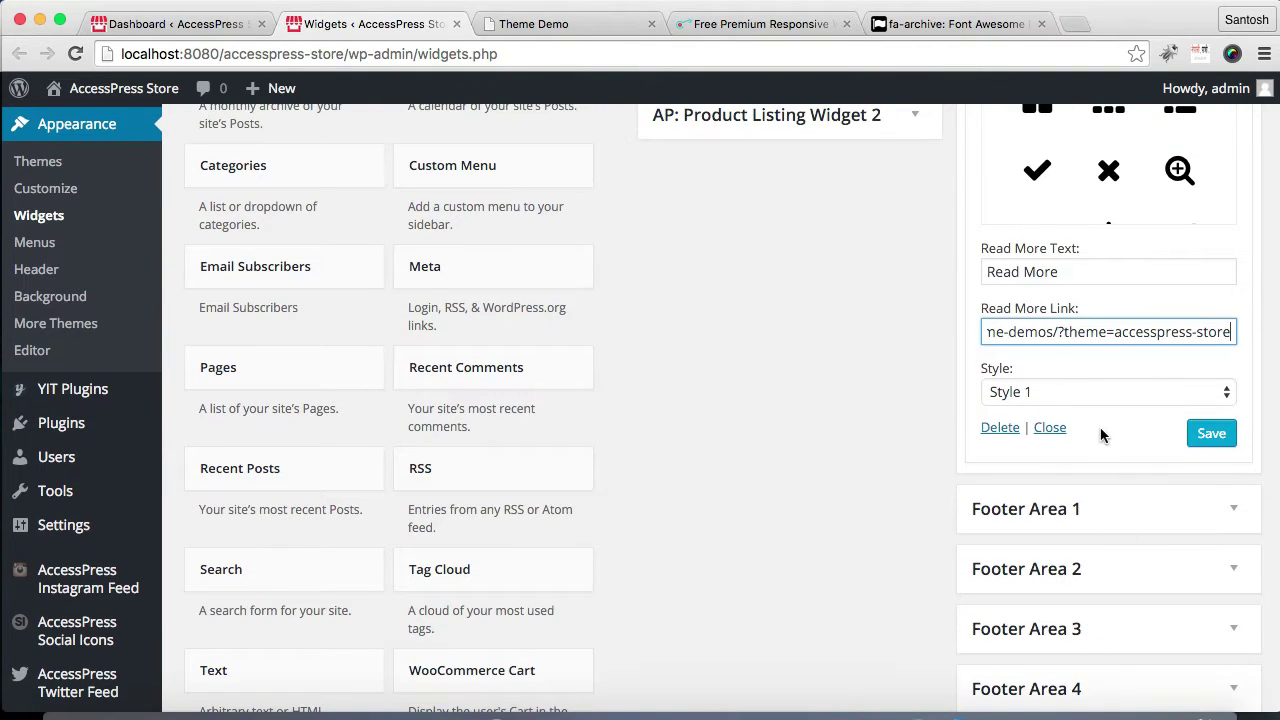
Keep Style 1, then save and collapse the Speed Delivery block.
click(1220, 394)
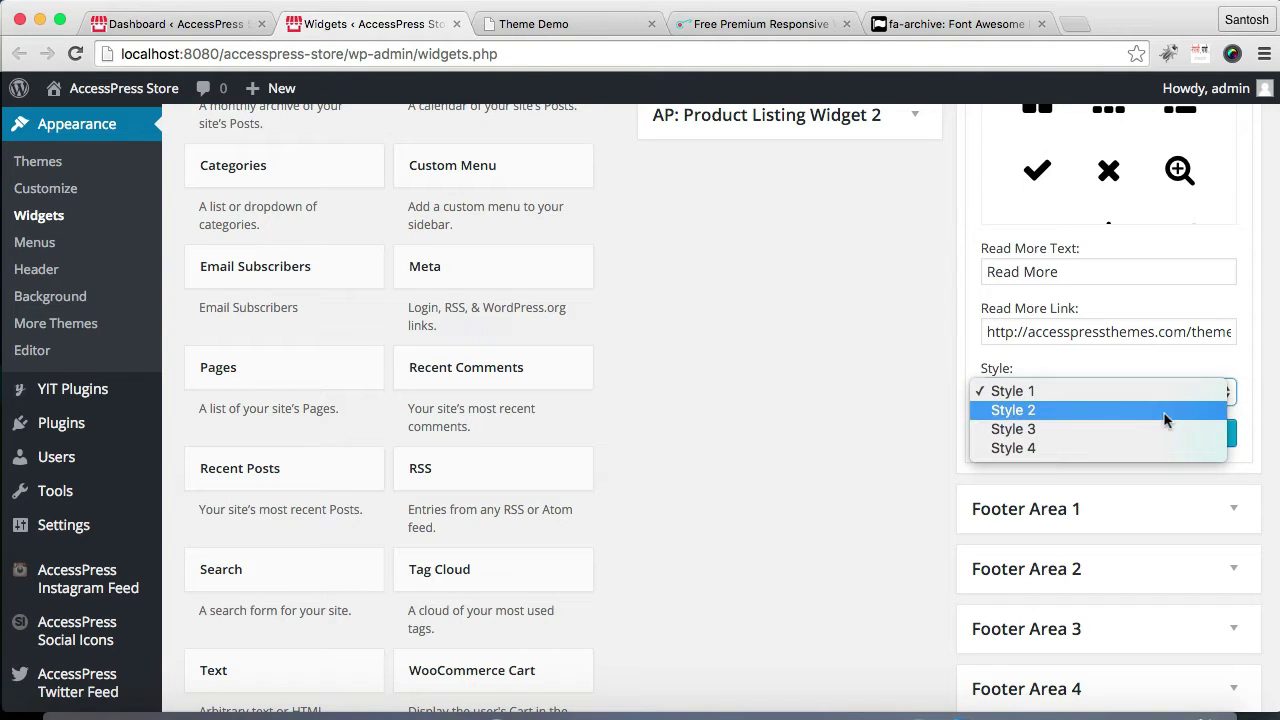
click(1192, 392)
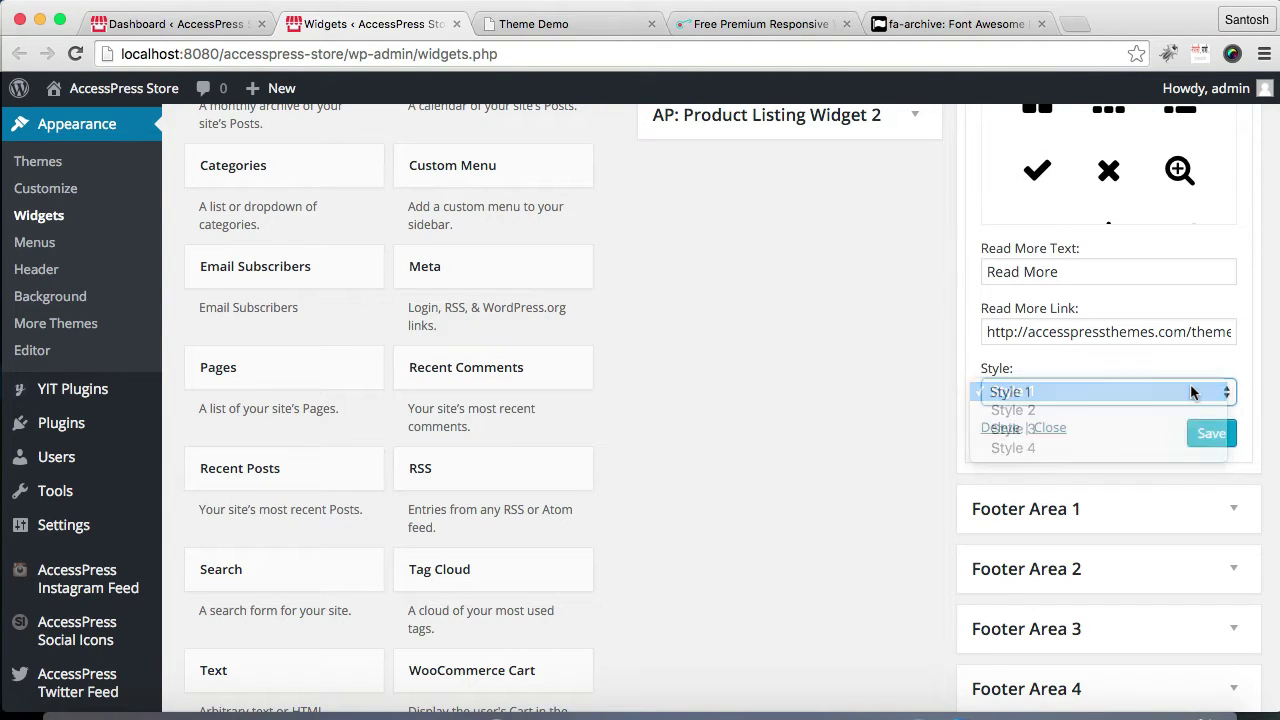
click(1209, 436)
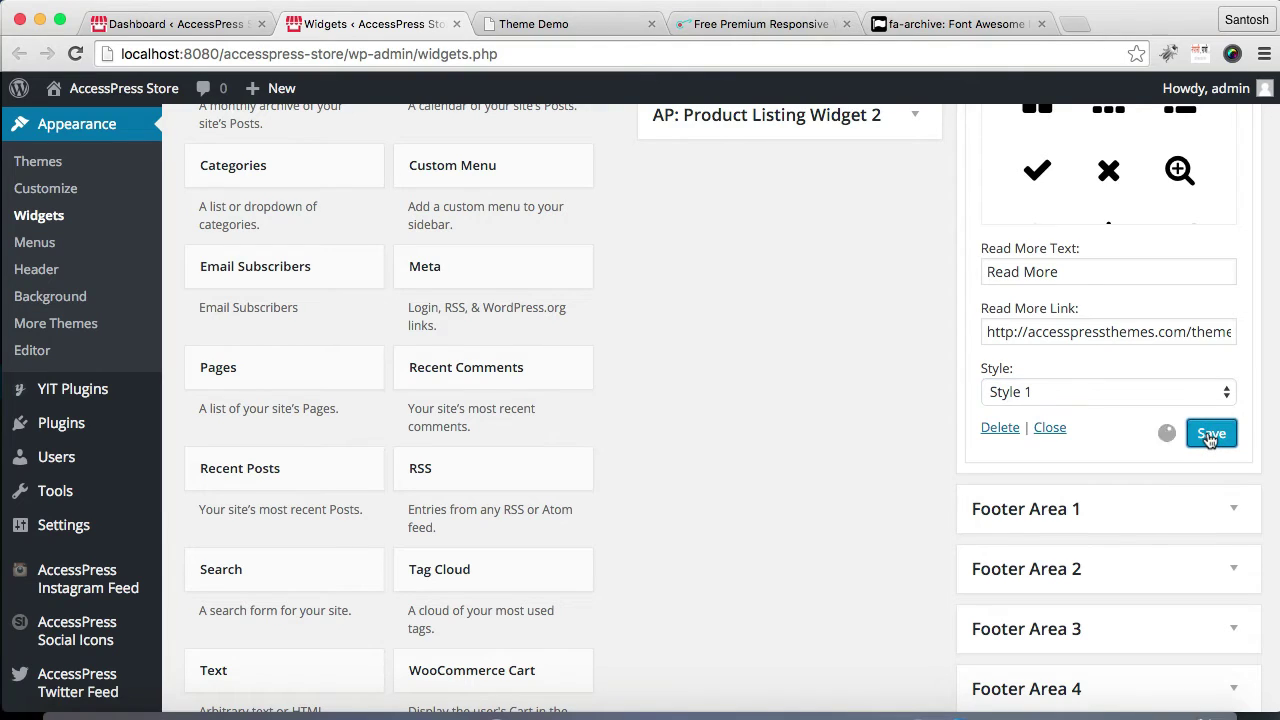
click(1050, 427)
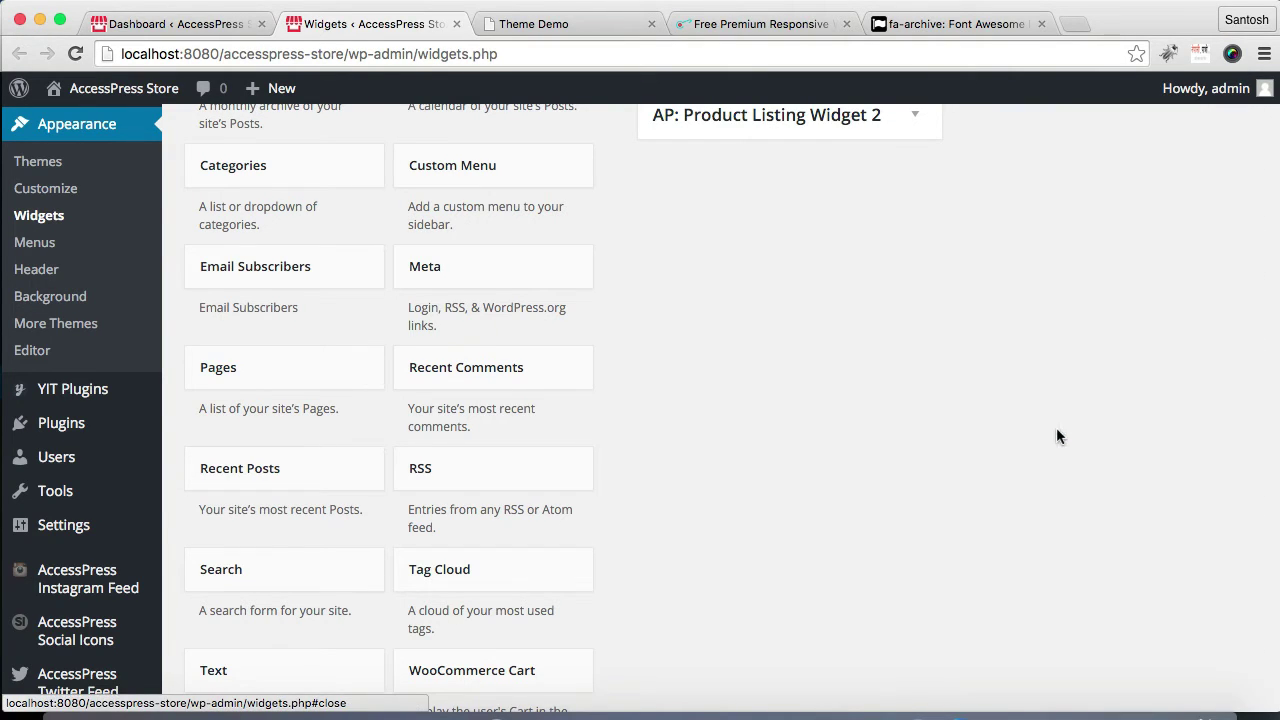
scroll(1049, 292, up, 10)
Add a second Icon Text Block to AP: Promo Widget 3 titled 'Refund Policy'.
scroll(1049, 300, down, 3)
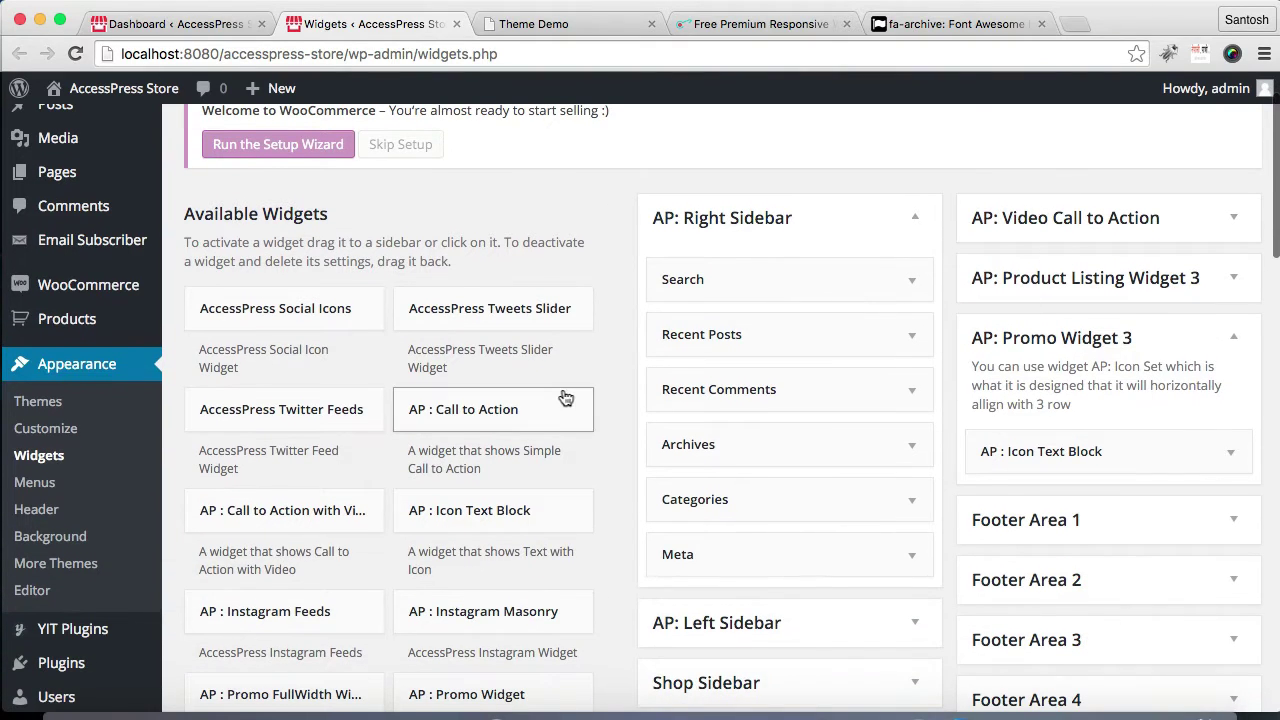
drag(480, 512, 1080, 494)
click(1078, 577)
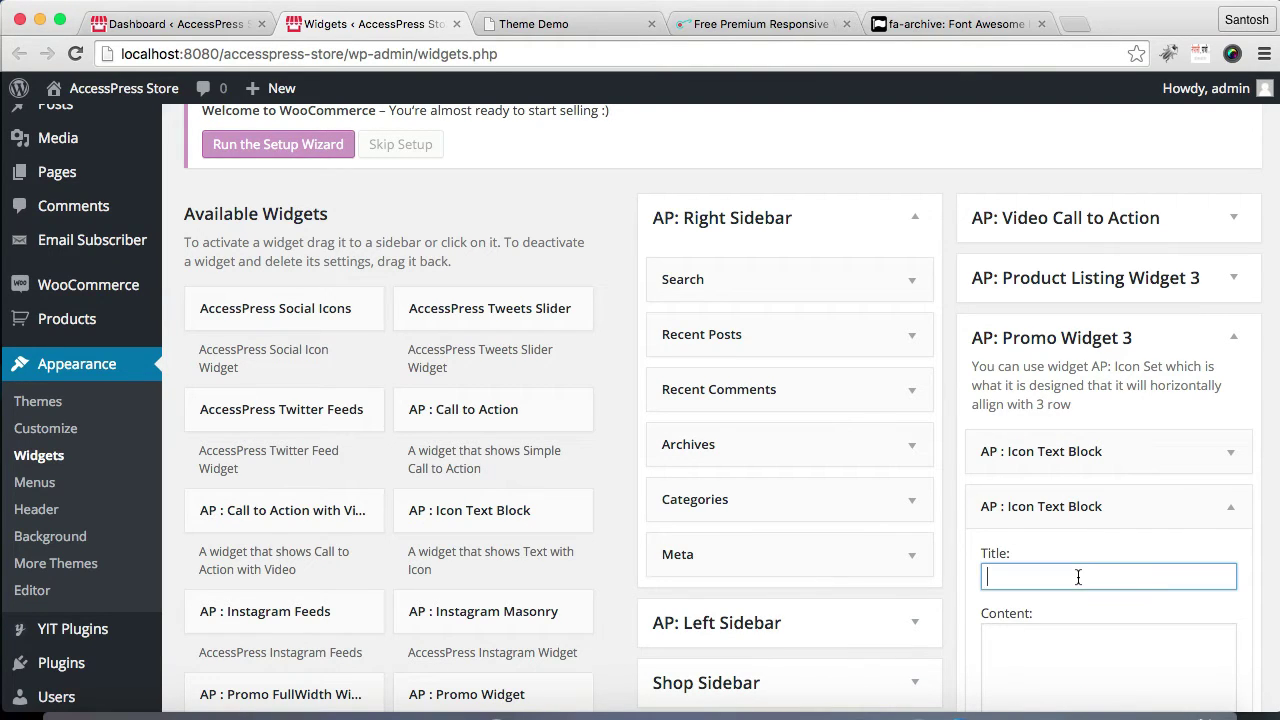
scroll(1153, 537, down, 5)
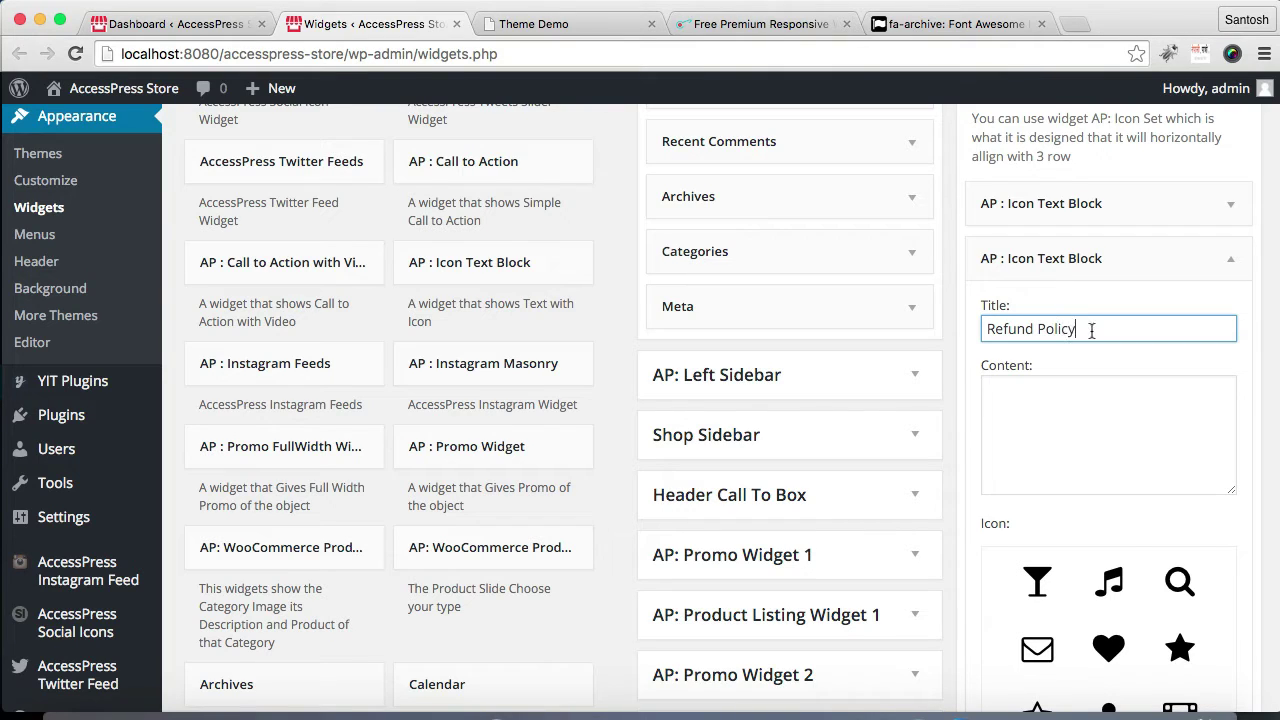
Replace a wrongly pasted URL with Lorem Ipsum sample text in the block's Content.
click(1069, 421)
text(http://accesspressthemes.com/theme-demos/?theme=accesspress-store)
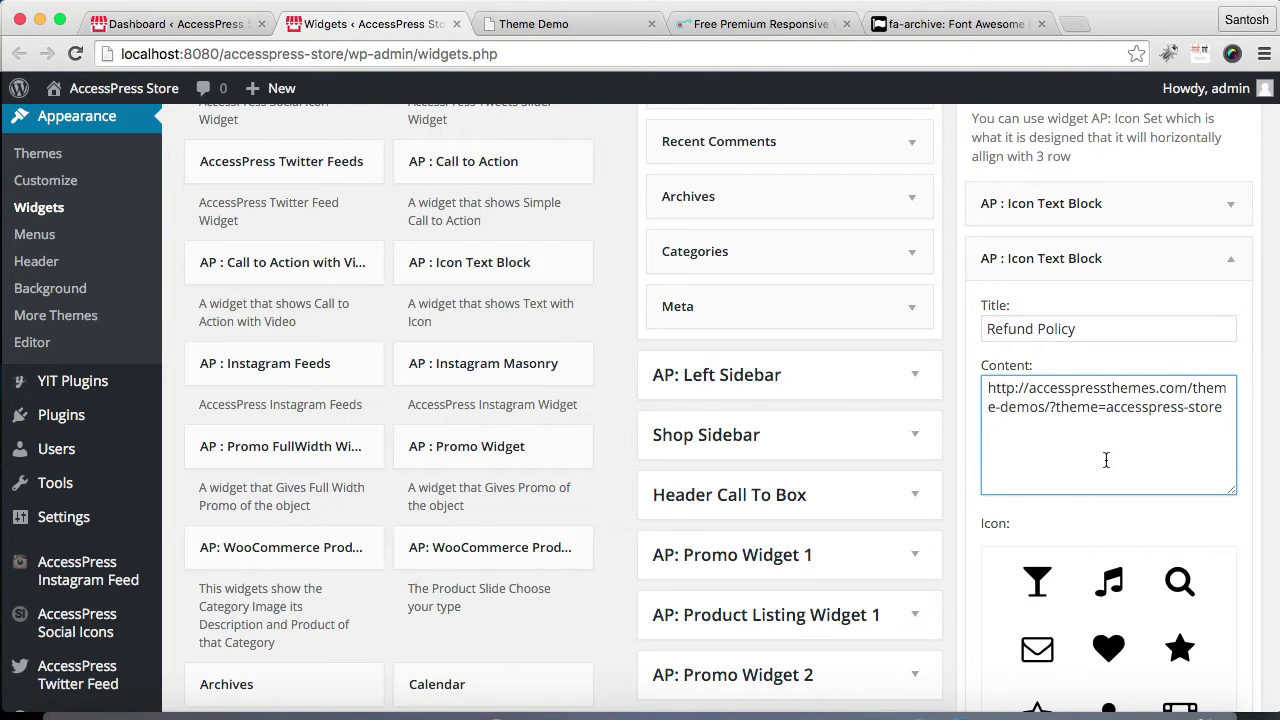
key(super+a)
key(BackSpace)
click(284, 710)
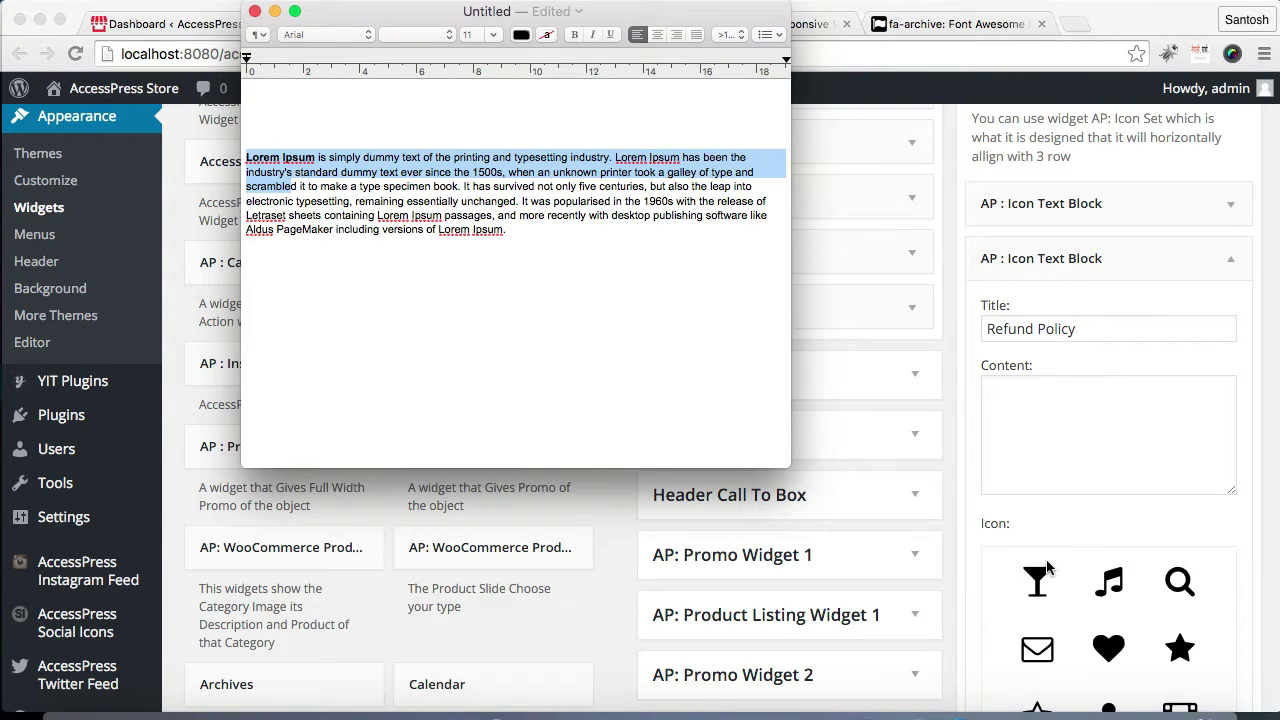
click(1075, 428)
key(super+v)
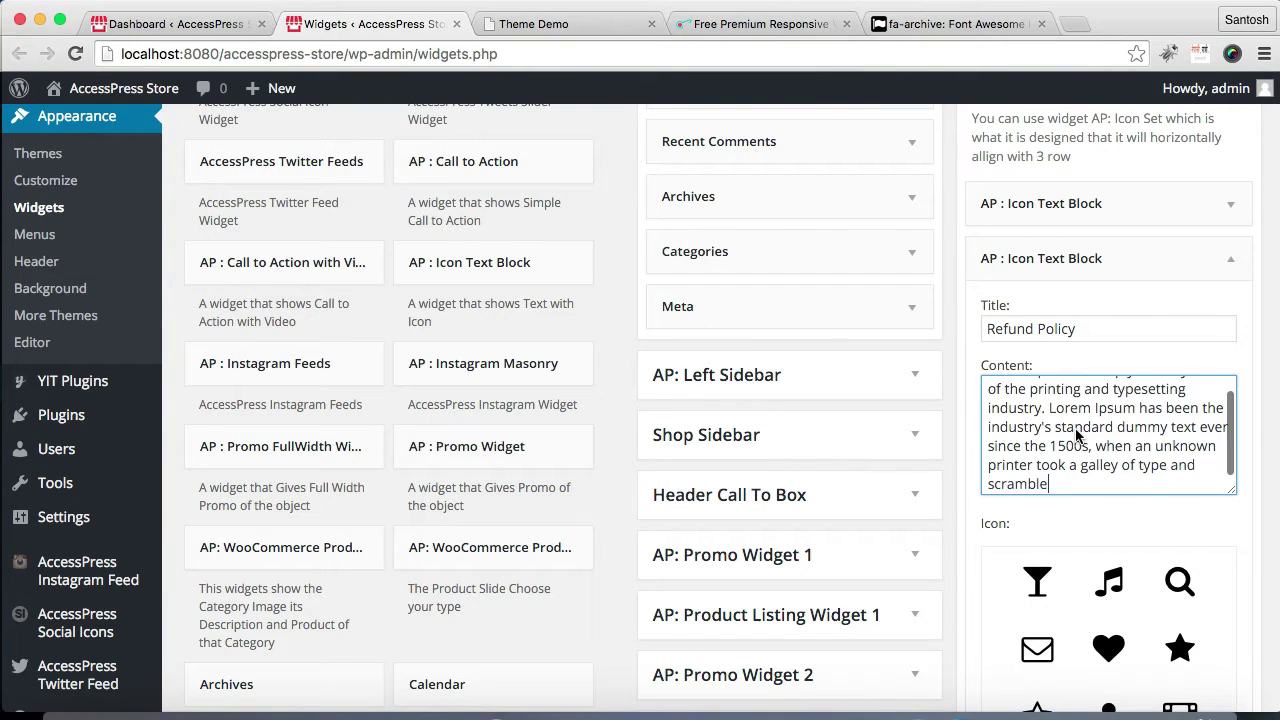
scroll(1075, 428, down, 2)
scroll(1110, 500, down, 5)
Choose the power icon and enter 'Read More' as the read-more text.
click(1108, 515)
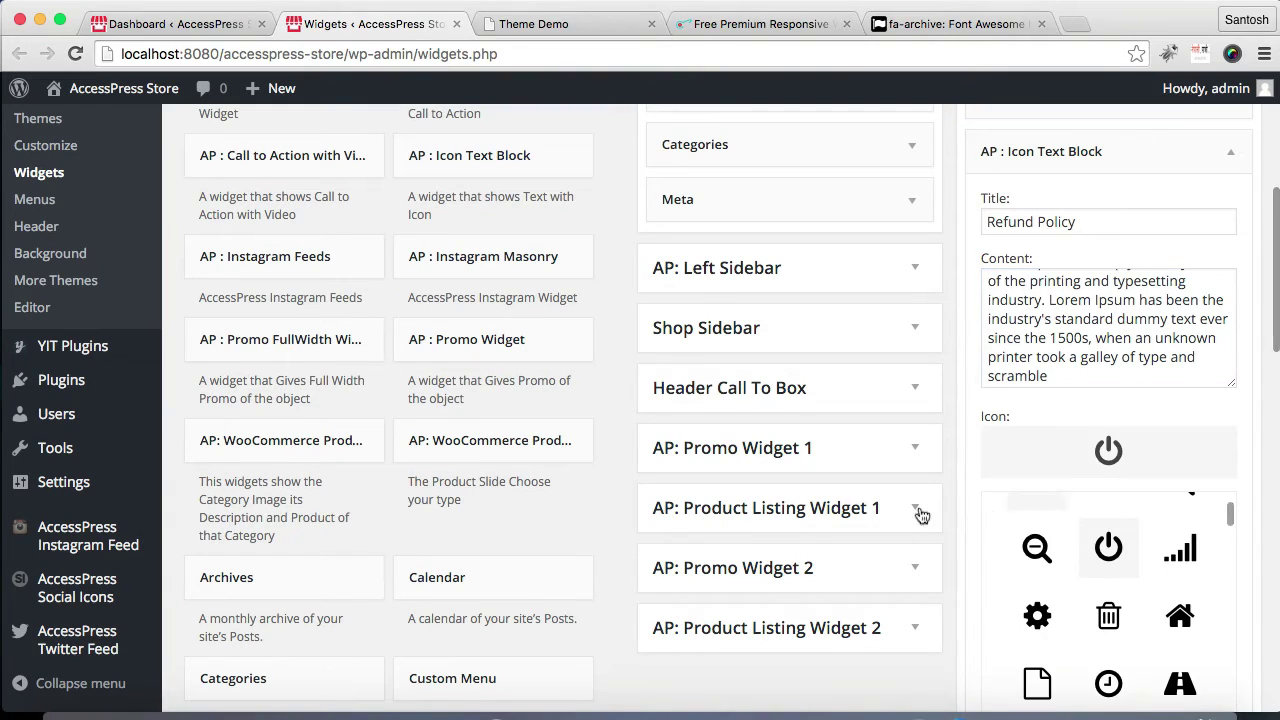
scroll(809, 517, down, 5)
click(996, 442)
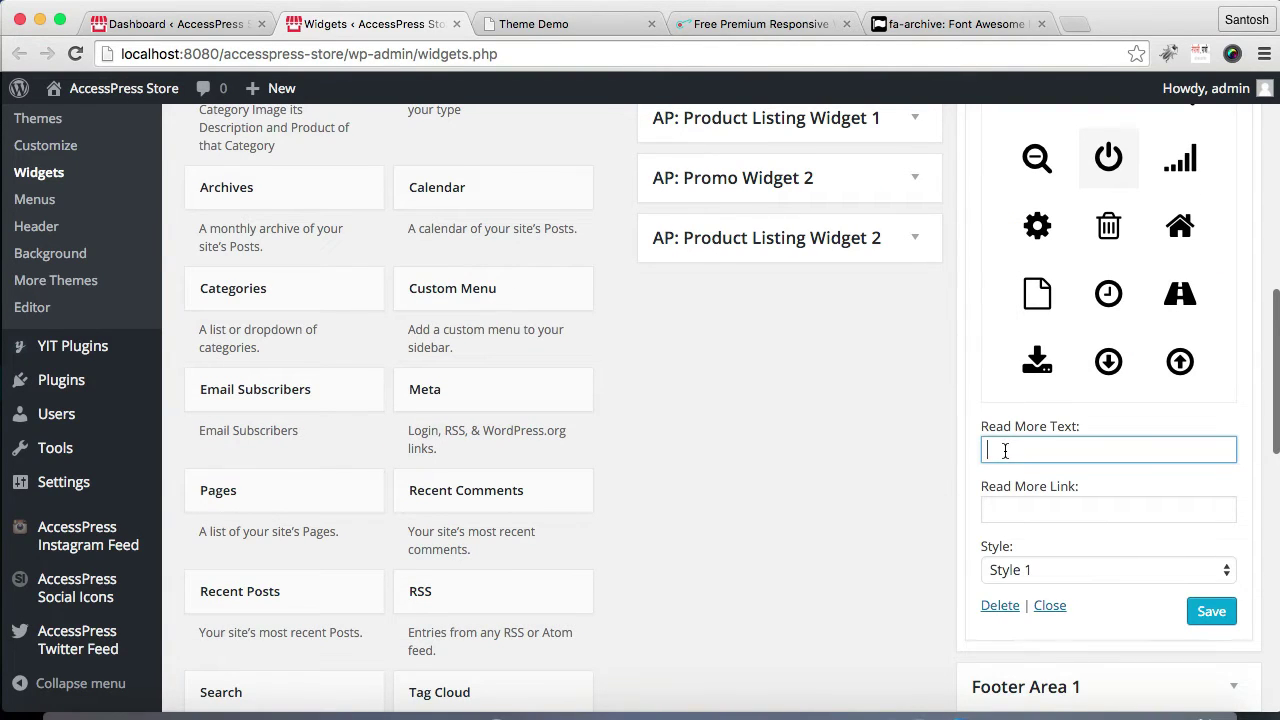
text(Read More)
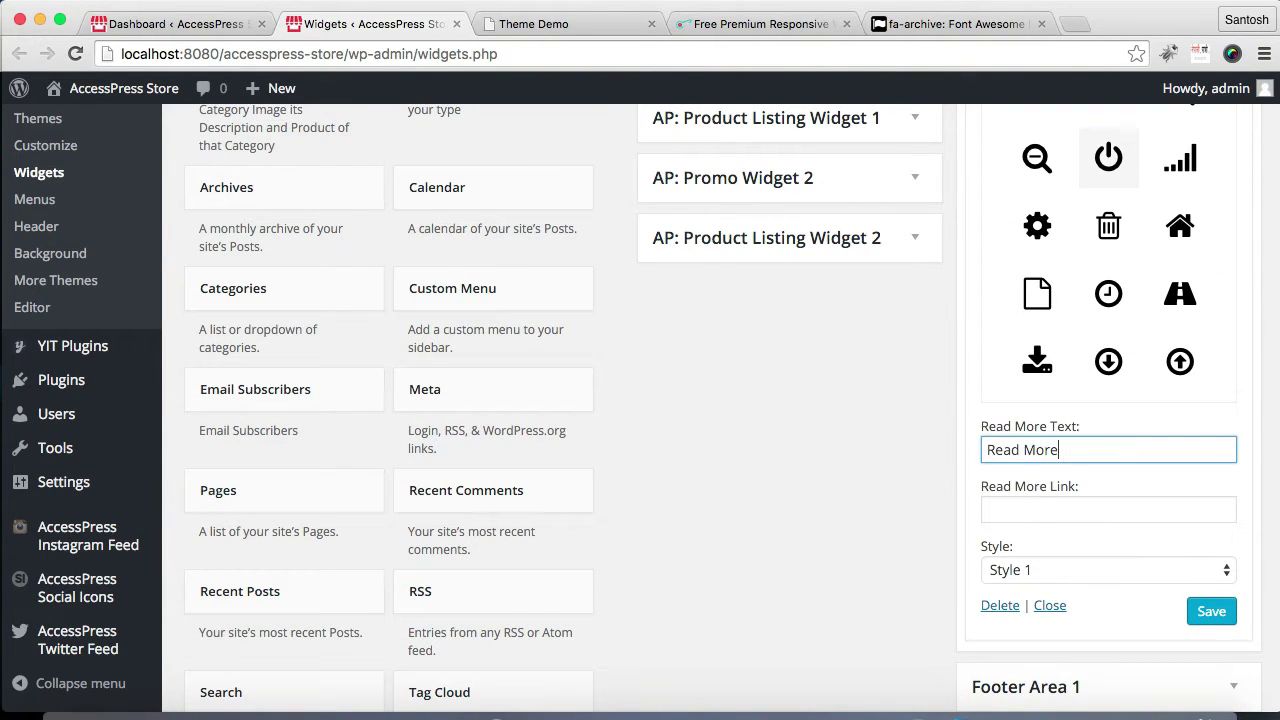
Paste the theme demo URL as the Read More Link, then save and collapse the block.
click(1036, 512)
click(620, 30)
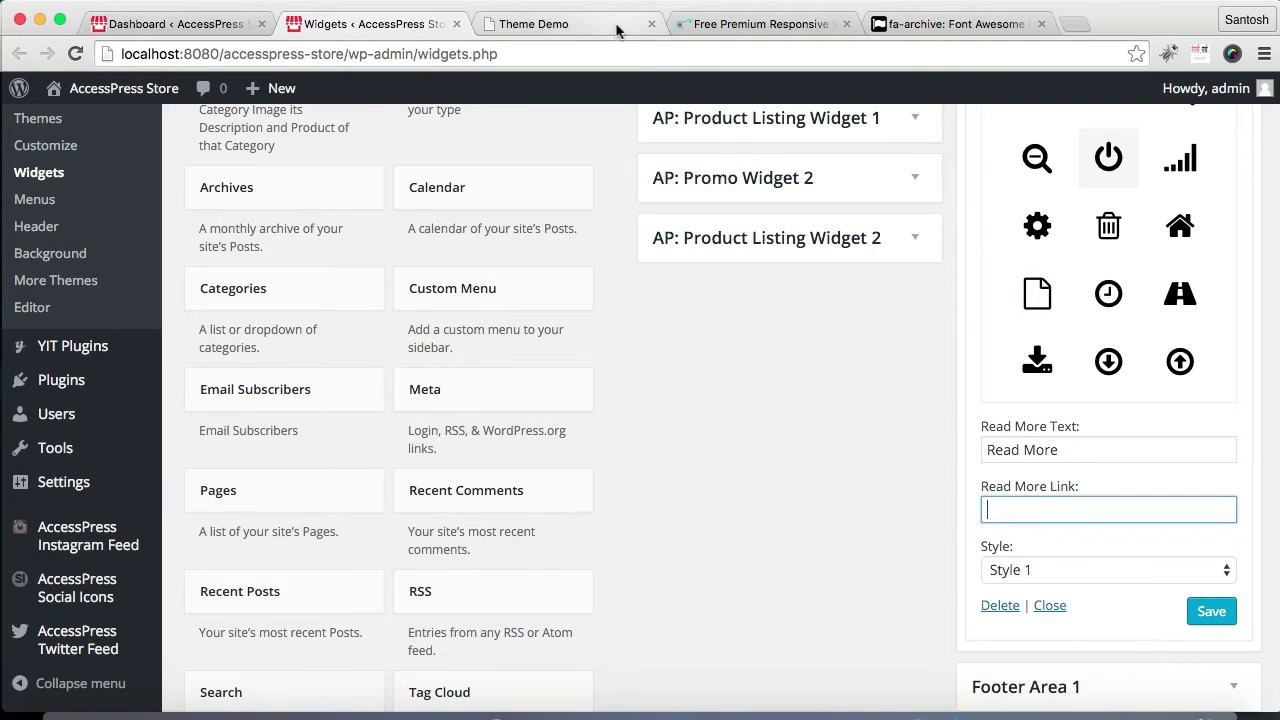
click(313, 27)
text(http://accesspressthemes.com/theme-demos/?theme=accesspress-store)
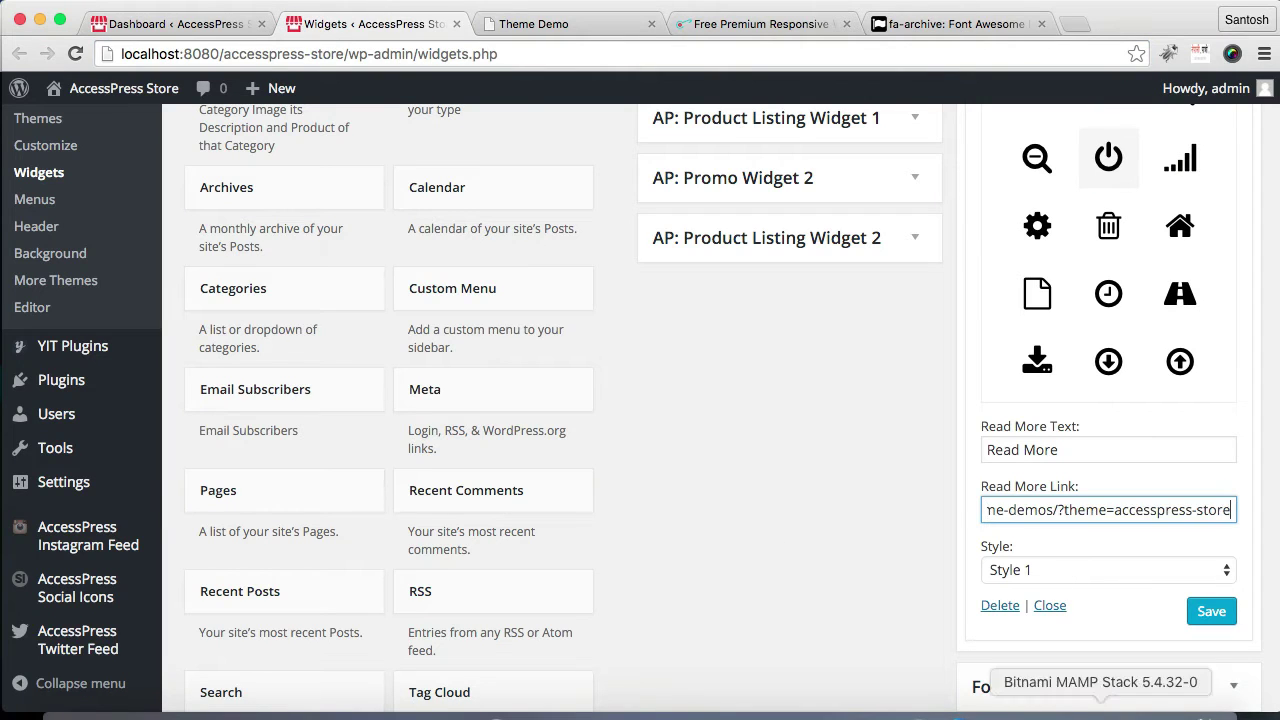
click(1214, 614)
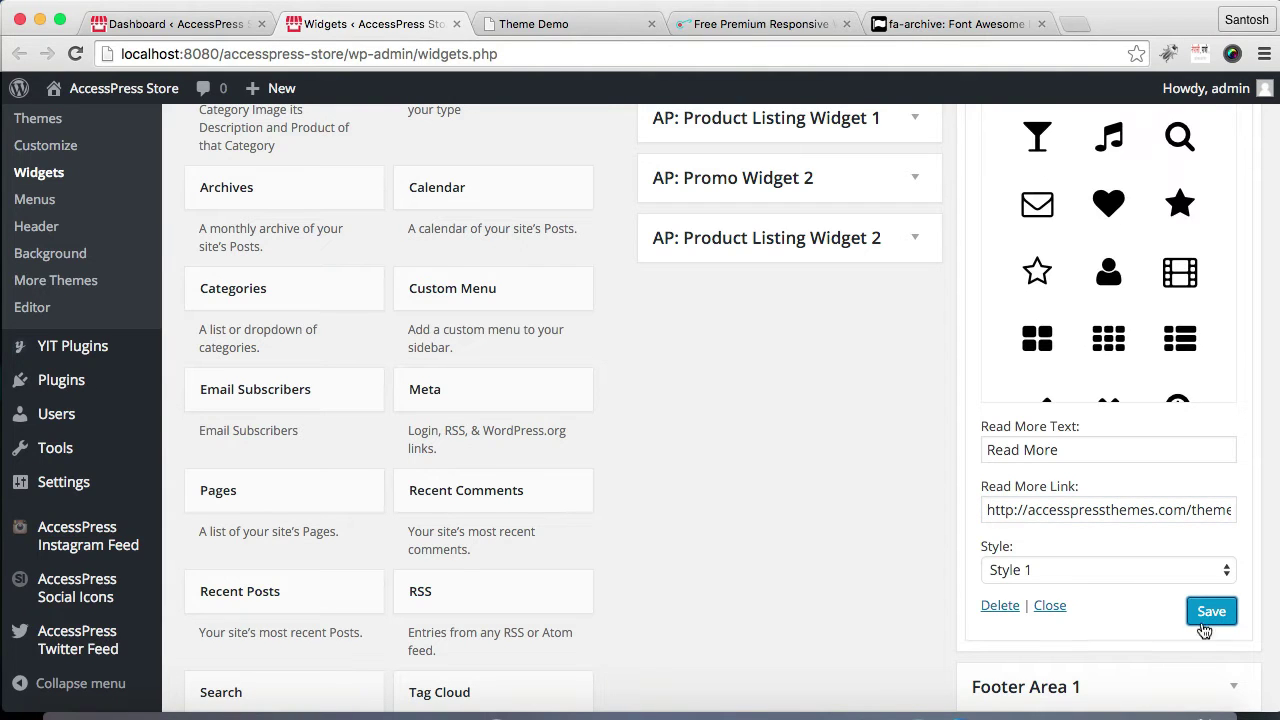
click(1050, 606)
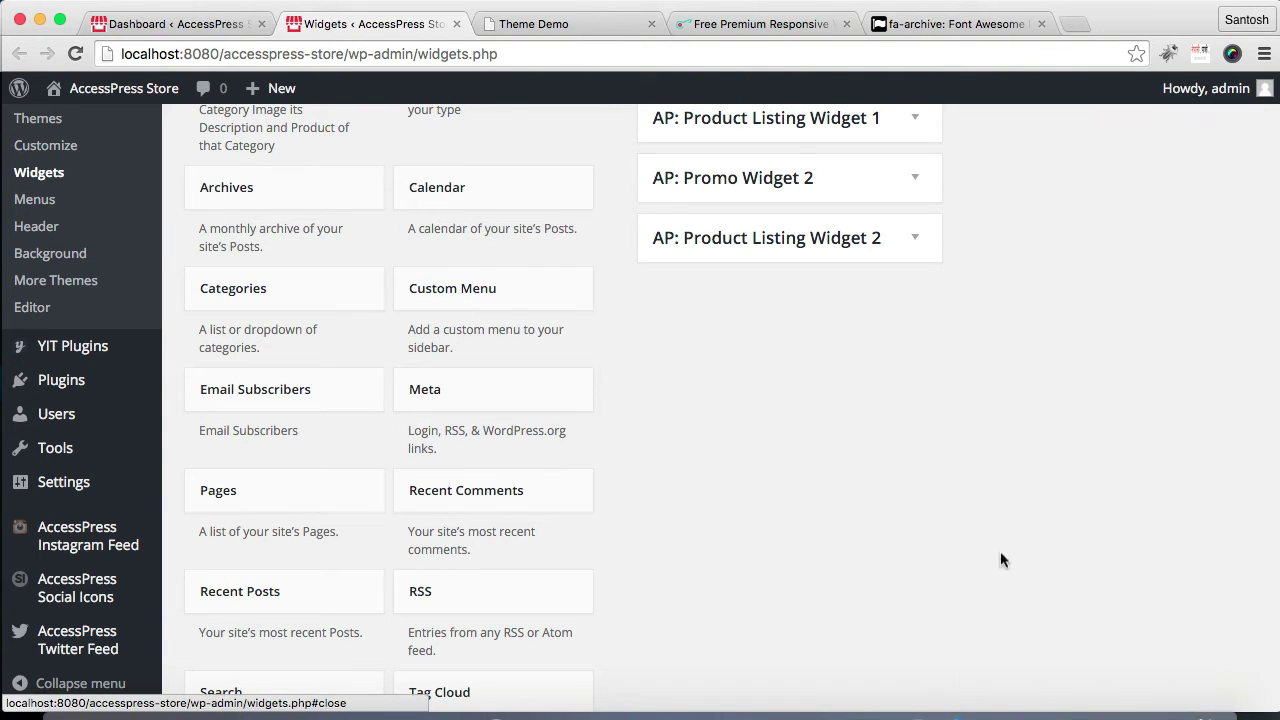
scroll(1065, 333, up, 10)
Add a third Icon Text Block to AP: Promo Widget 3 titled 'Easy and Simple'.
scroll(1065, 343, down, 1)
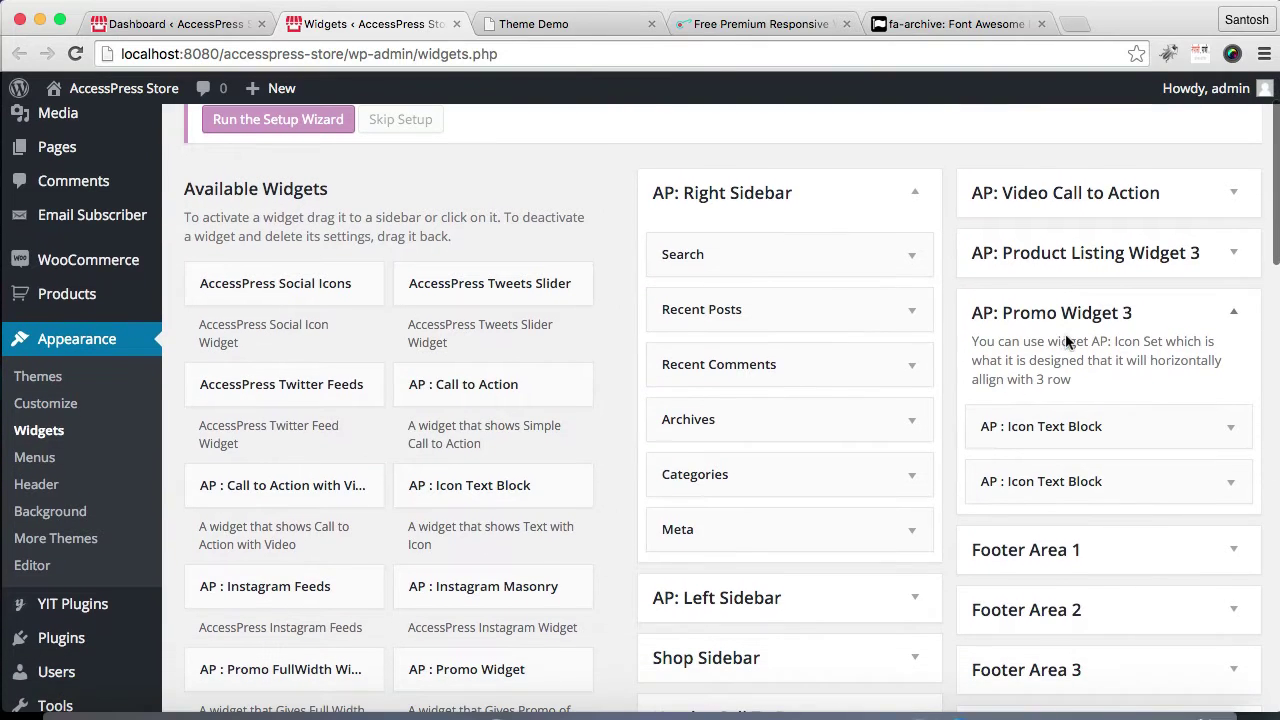
click(500, 489)
drag(500, 489, 1106, 515)
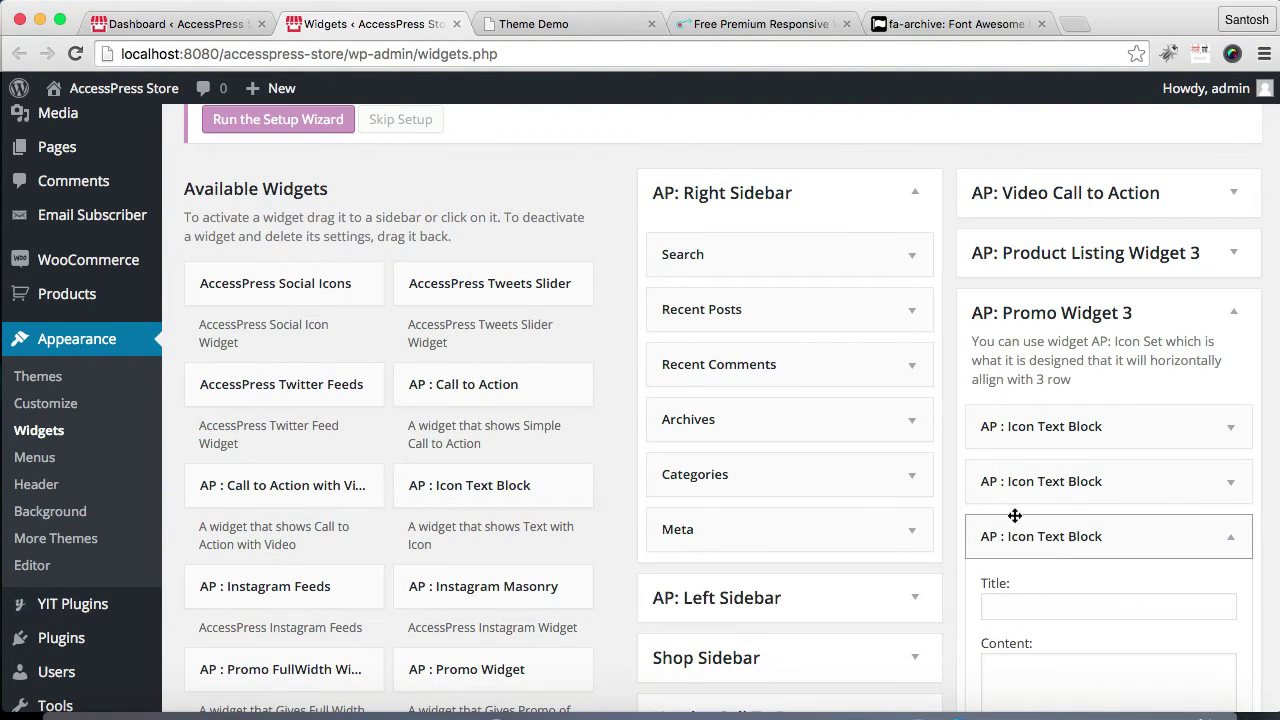
click(1037, 605)
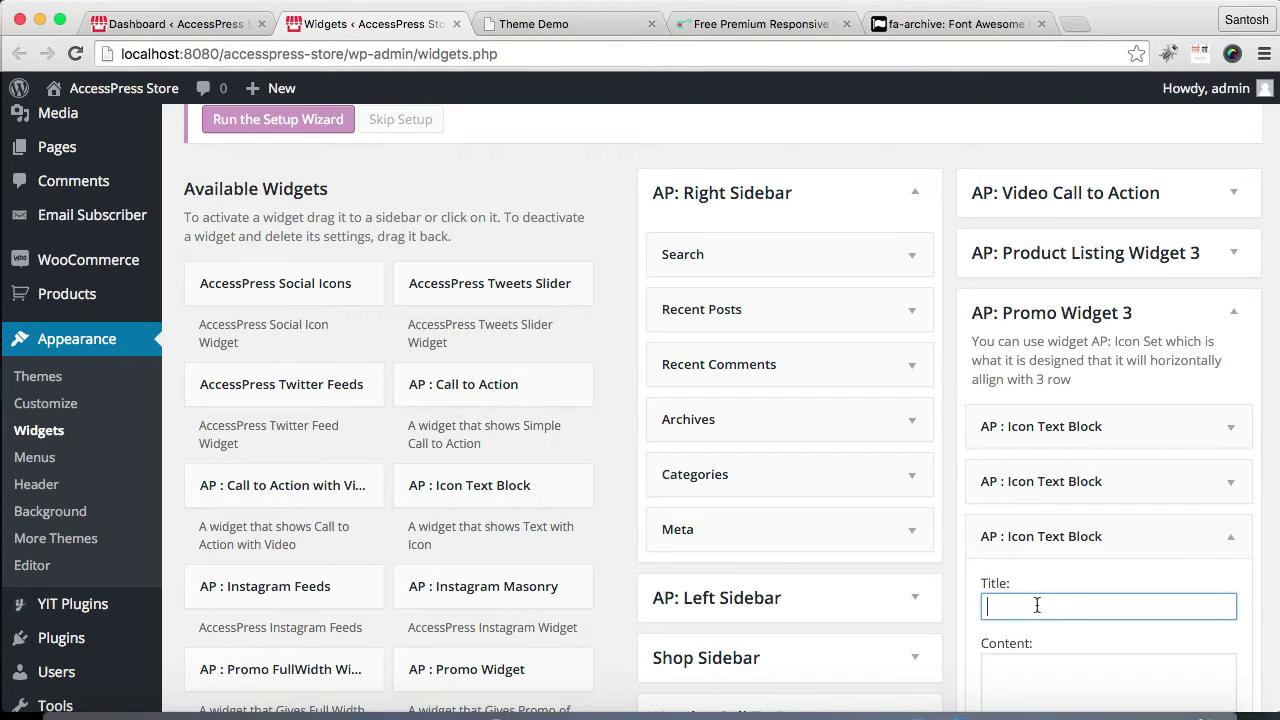
scroll(1128, 578, down, 4)
text(Easy and Simple)
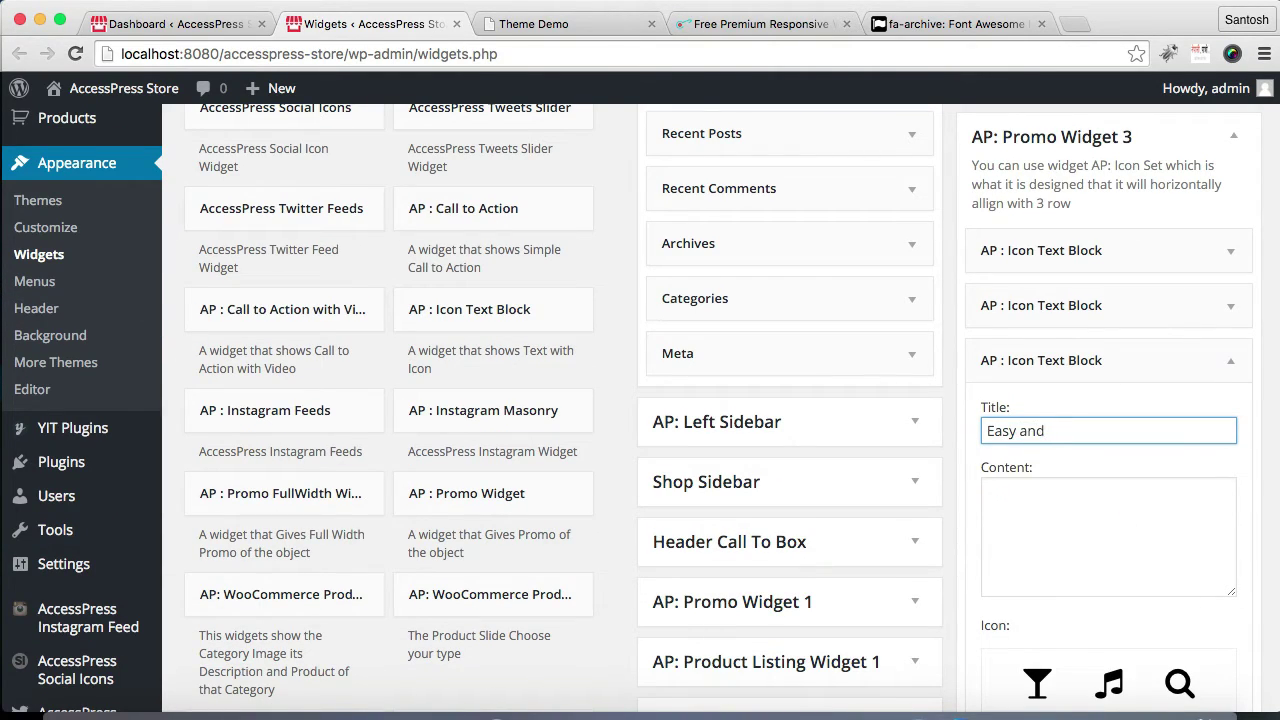
Paste Lorem Ipsum sample text into the Easy and Simple block's Content.
click(1148, 531)
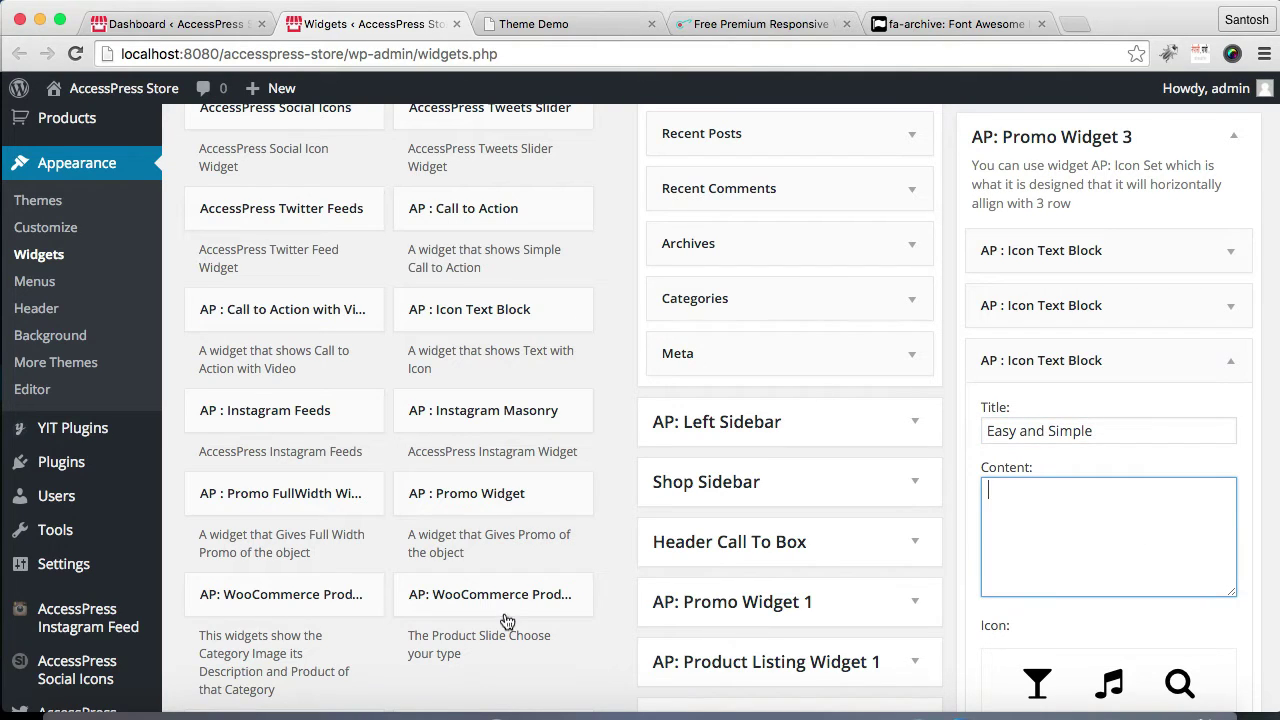
click(284, 710)
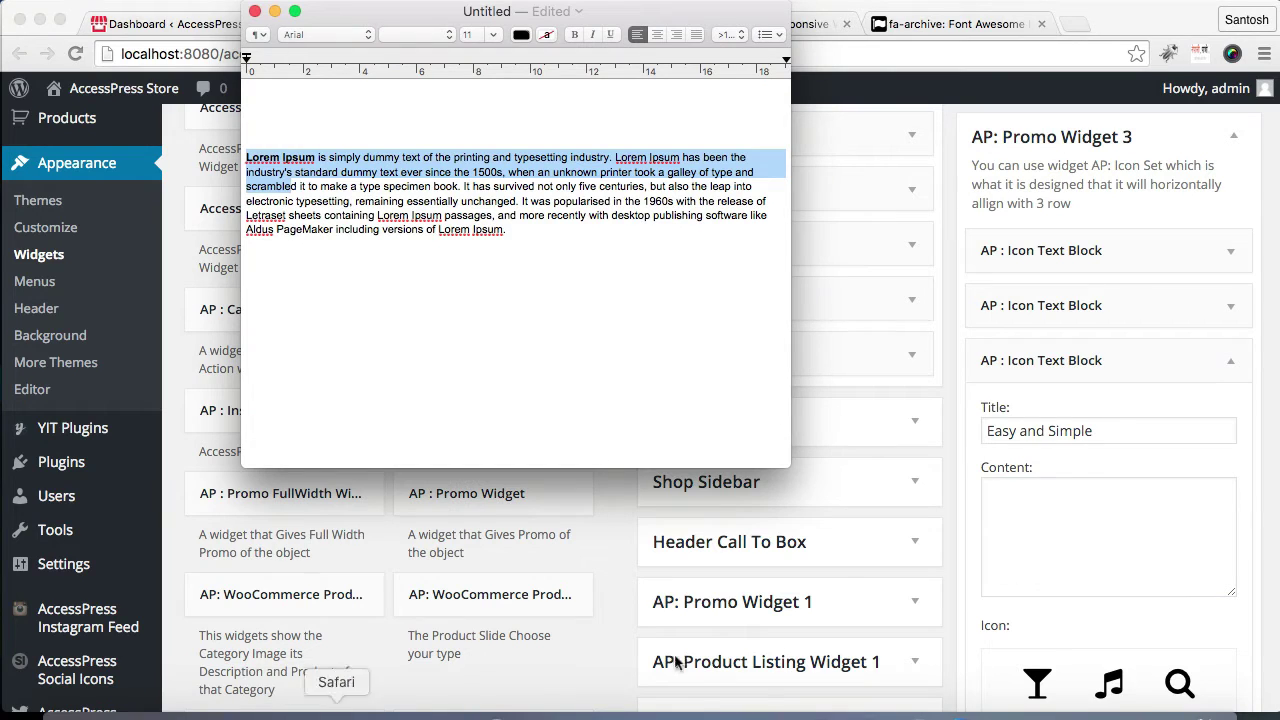
click(1028, 521)
text(Lorem Ipsum is simply dummy text of the printing and typesetting industry. Lorem Ipsum has been the industry's standard dummy text ever since the 1500s, when an unknown printer took a galley of type and scramble)
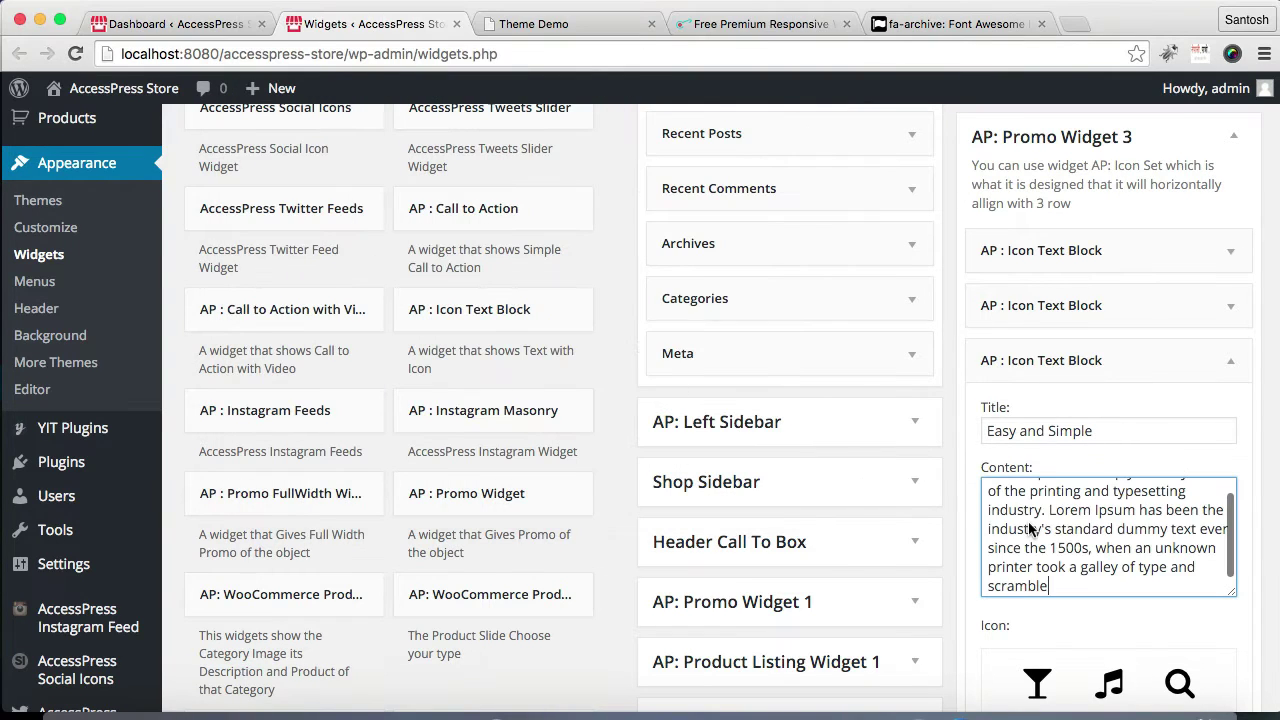
scroll(1165, 535, down, 3)
scroll(1158, 600, down, 2)
scroll(1155, 612, up, 1)
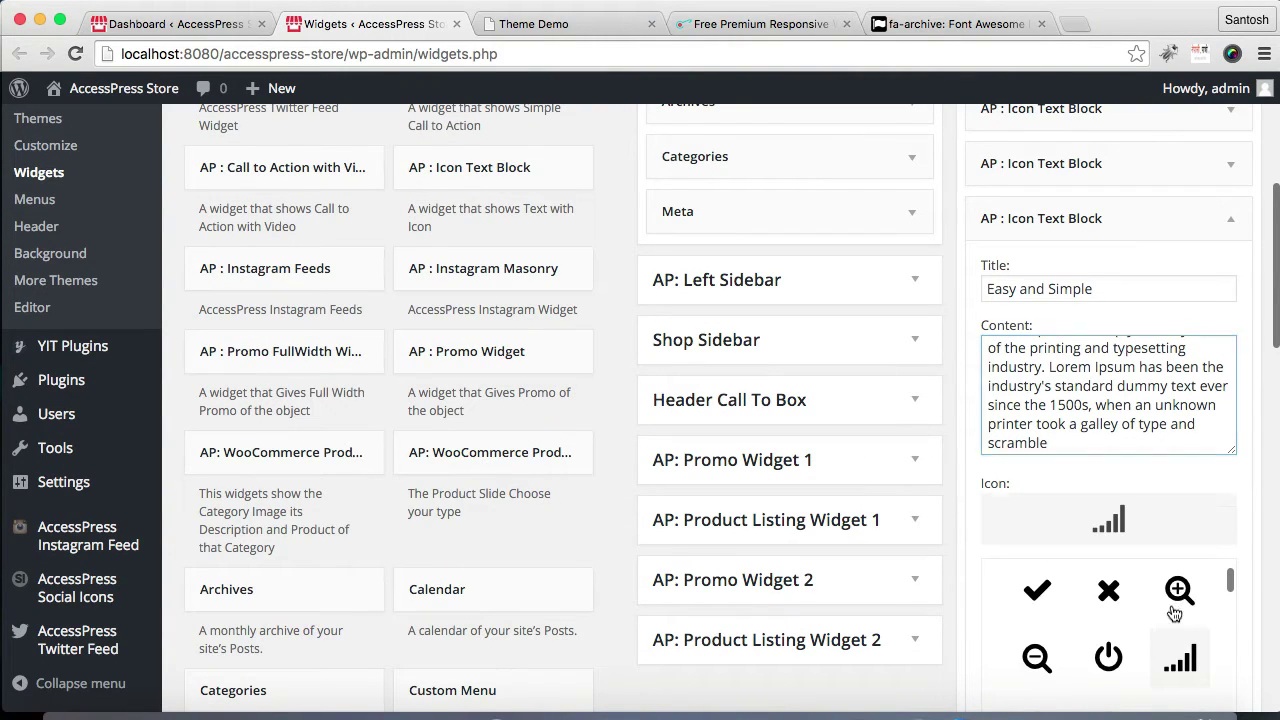
scroll(905, 588, down, 5)
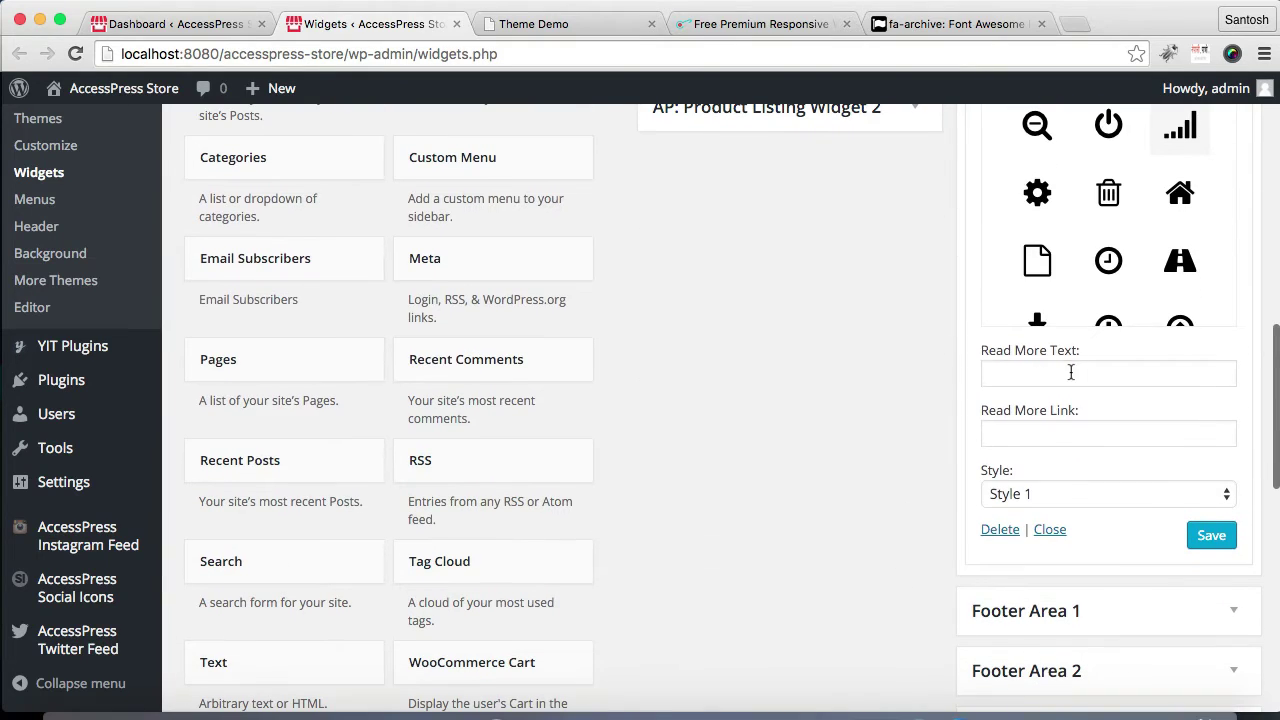
Set 'Read More' text and the theme demo link, then save and collapse the block.
click(1071, 372)
text(Read More)
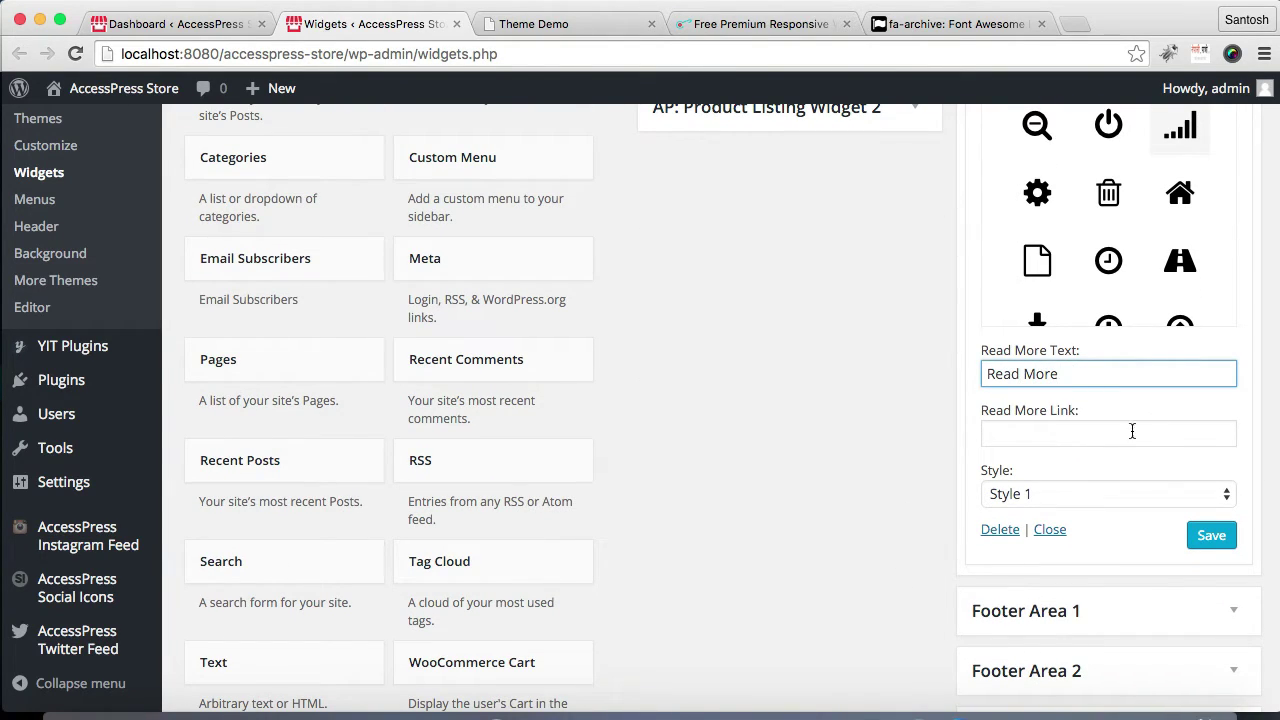
click(1128, 433)
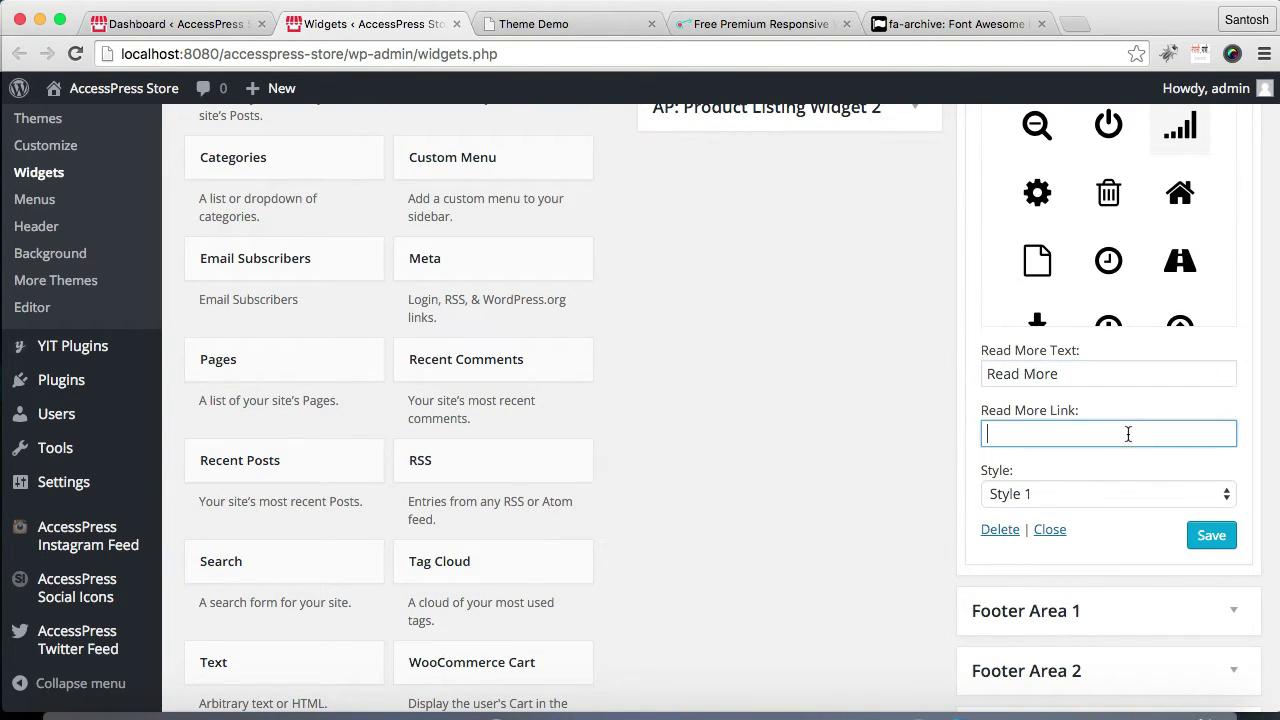
click(628, 20)
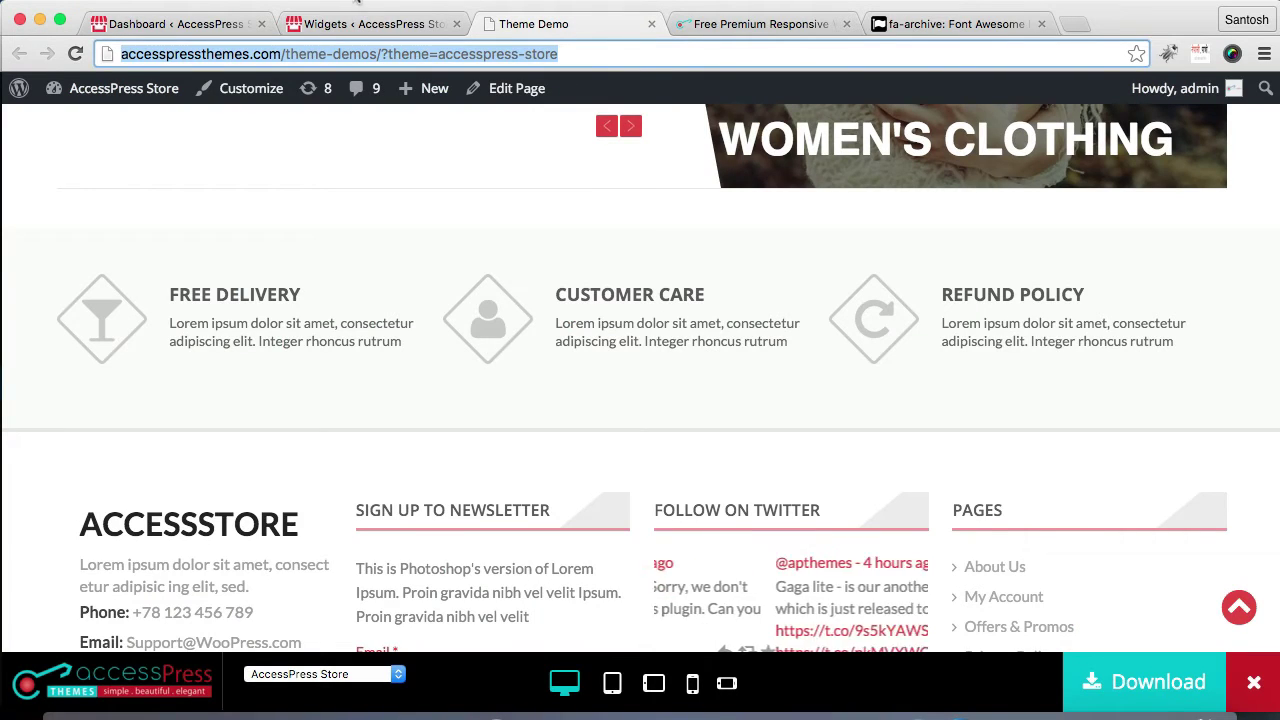
click(365, 23)
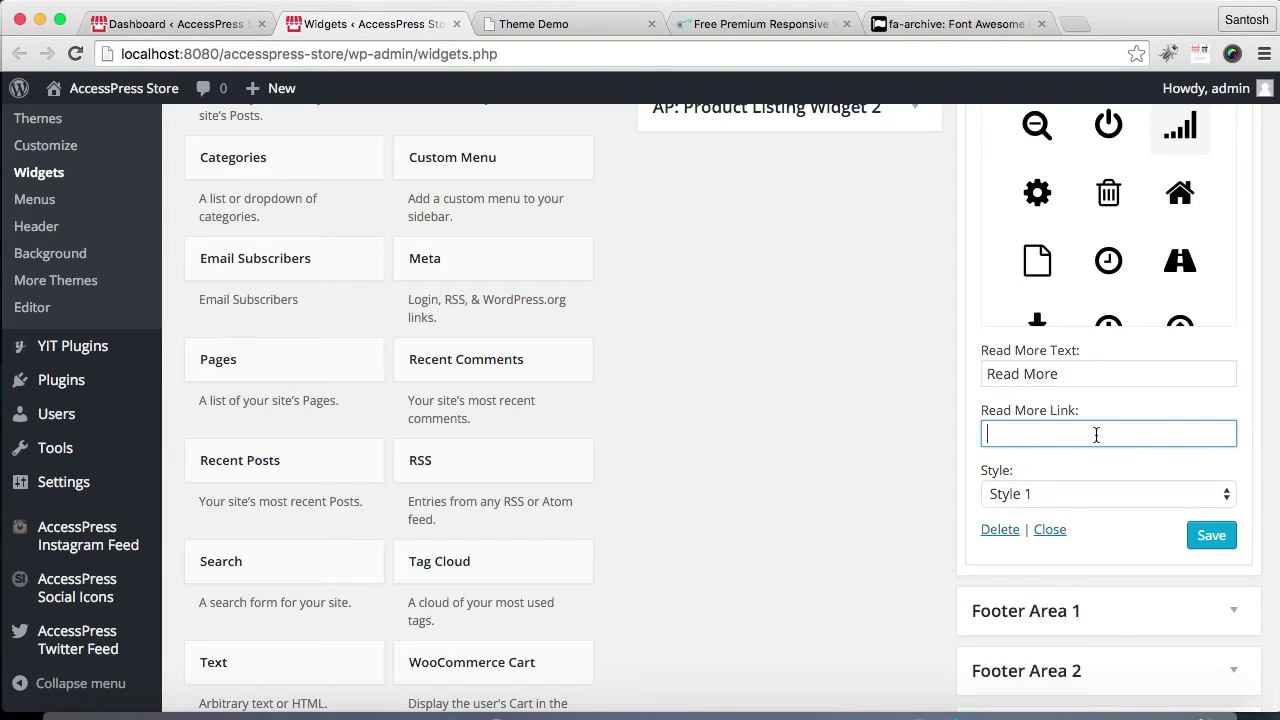
text(http://accesspressthemes.com/theme-demo/?theme=accesspress-store)
click(1210, 537)
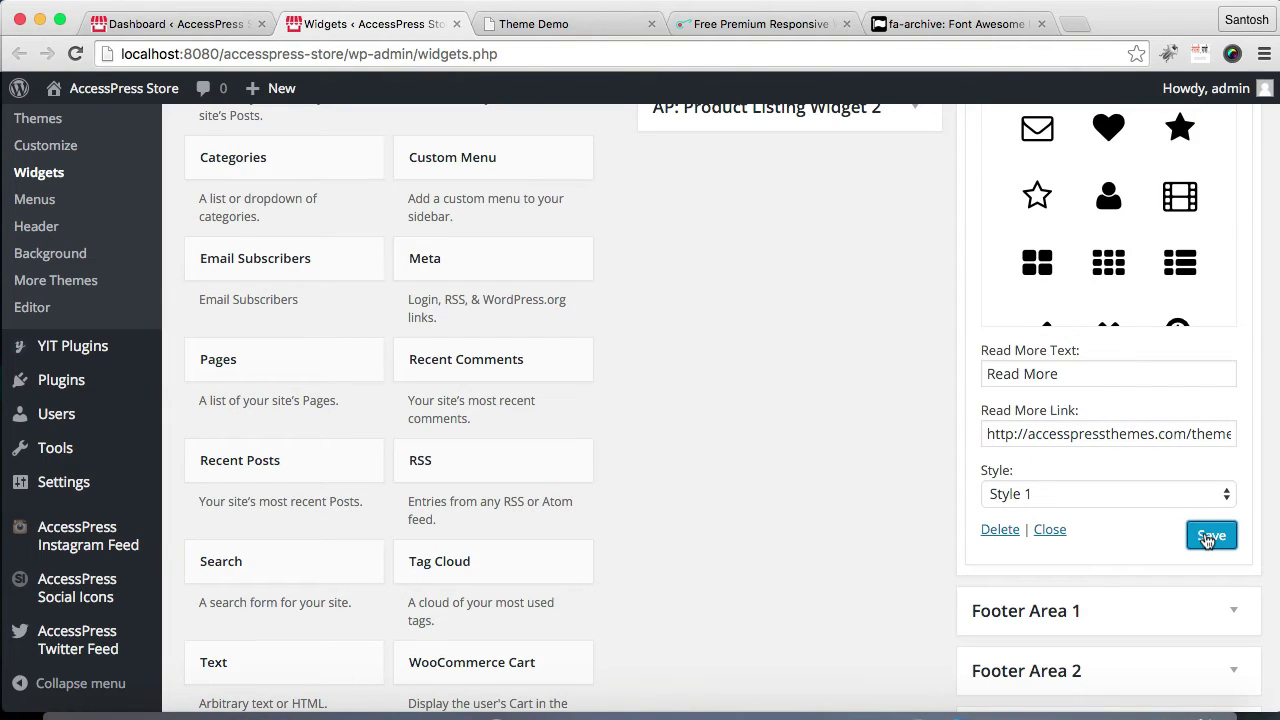
click(1049, 530)
Open the live store site in a new tab from the admin bar.
scroll(1093, 263, up, 10)
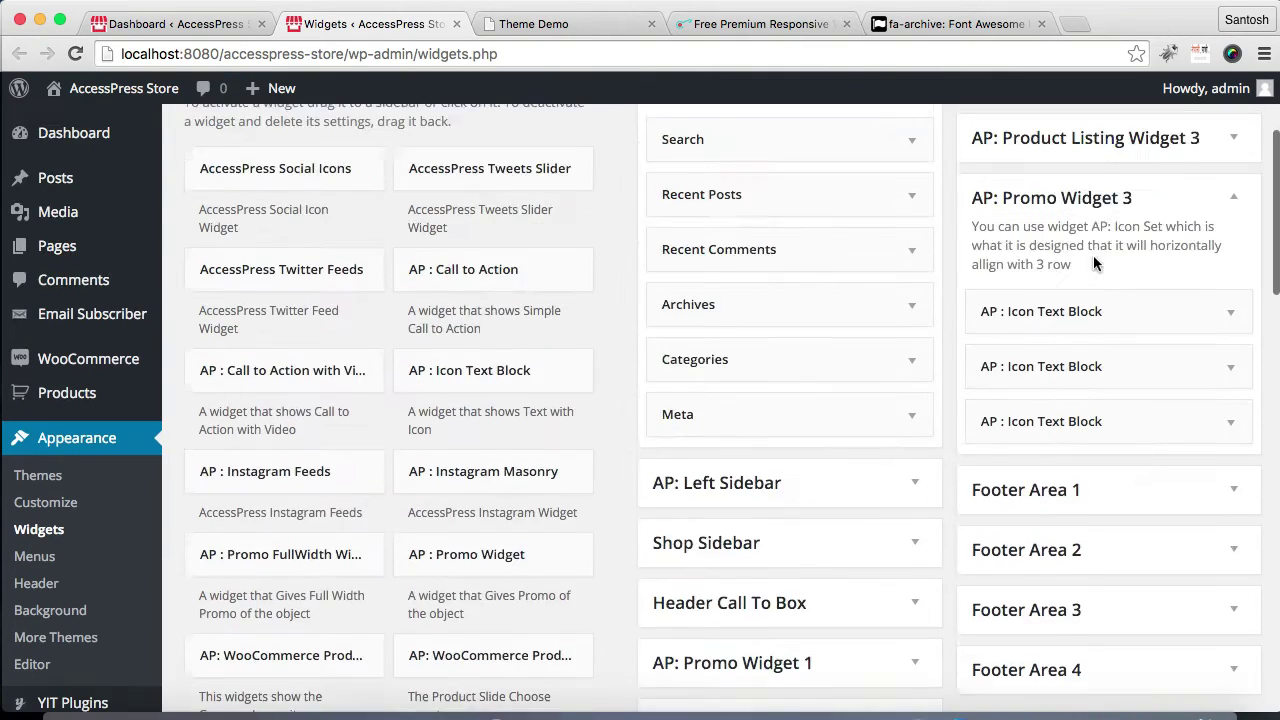
scroll(1093, 263, down, 1)
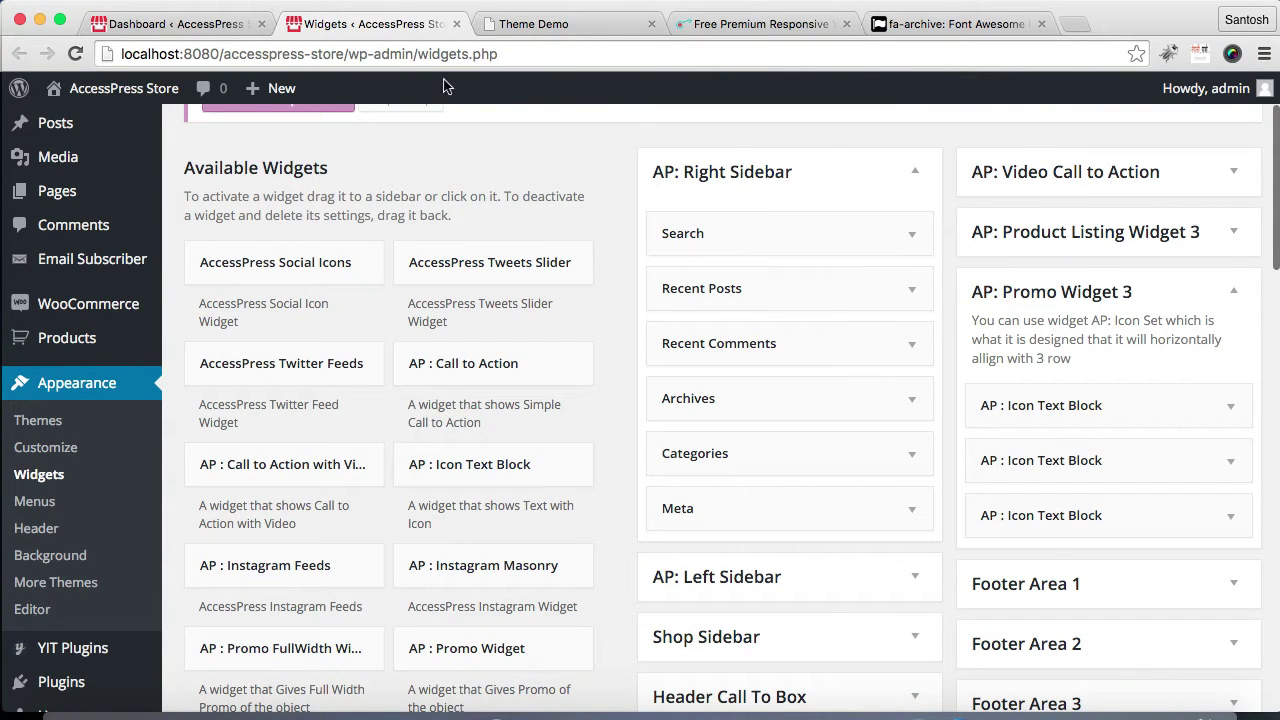
mouse_move(178, 92)
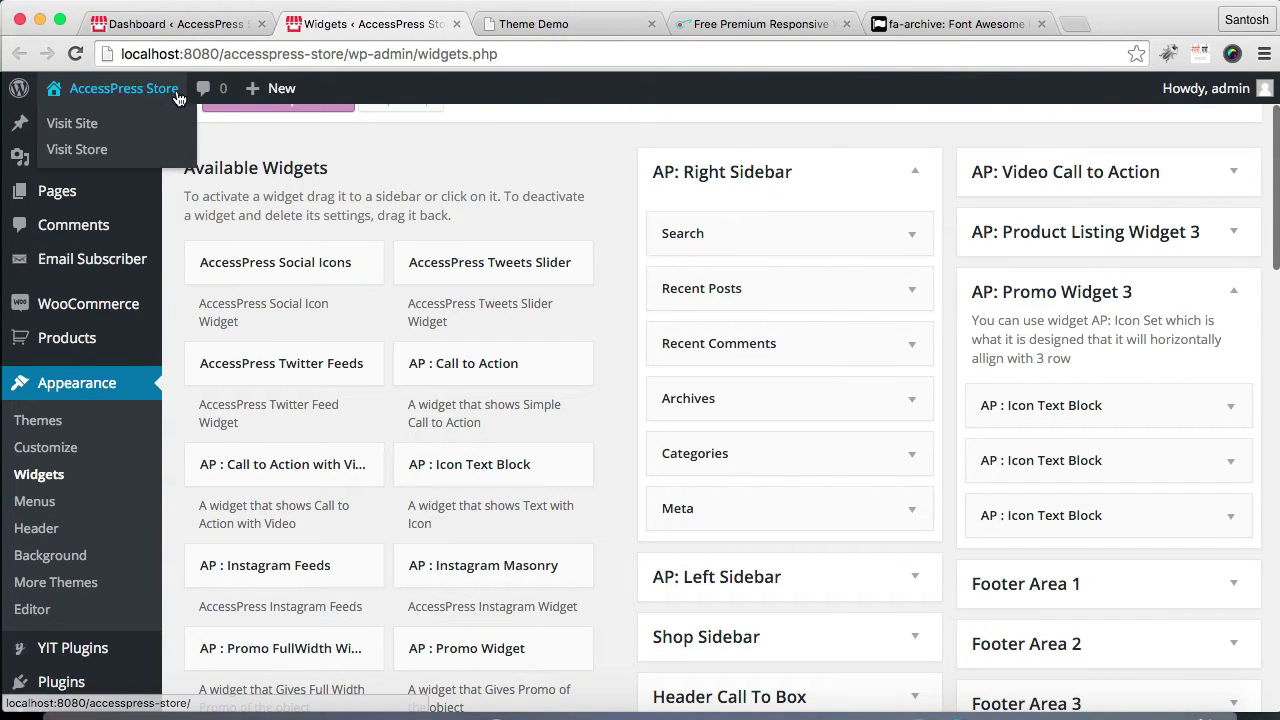
right_click(72, 128)
click(99, 135)
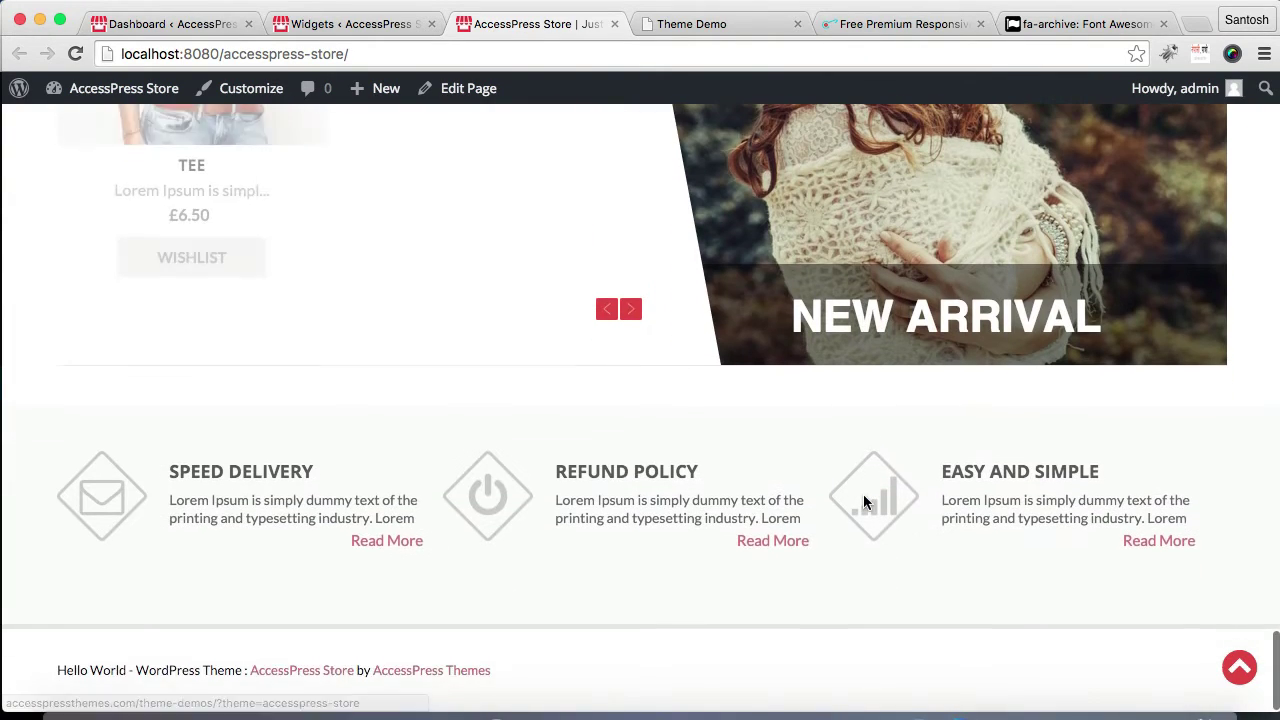
Scroll the storefront to inspect its footer, then go back to the Widgets tab.
scroll(865, 500, up, 1)
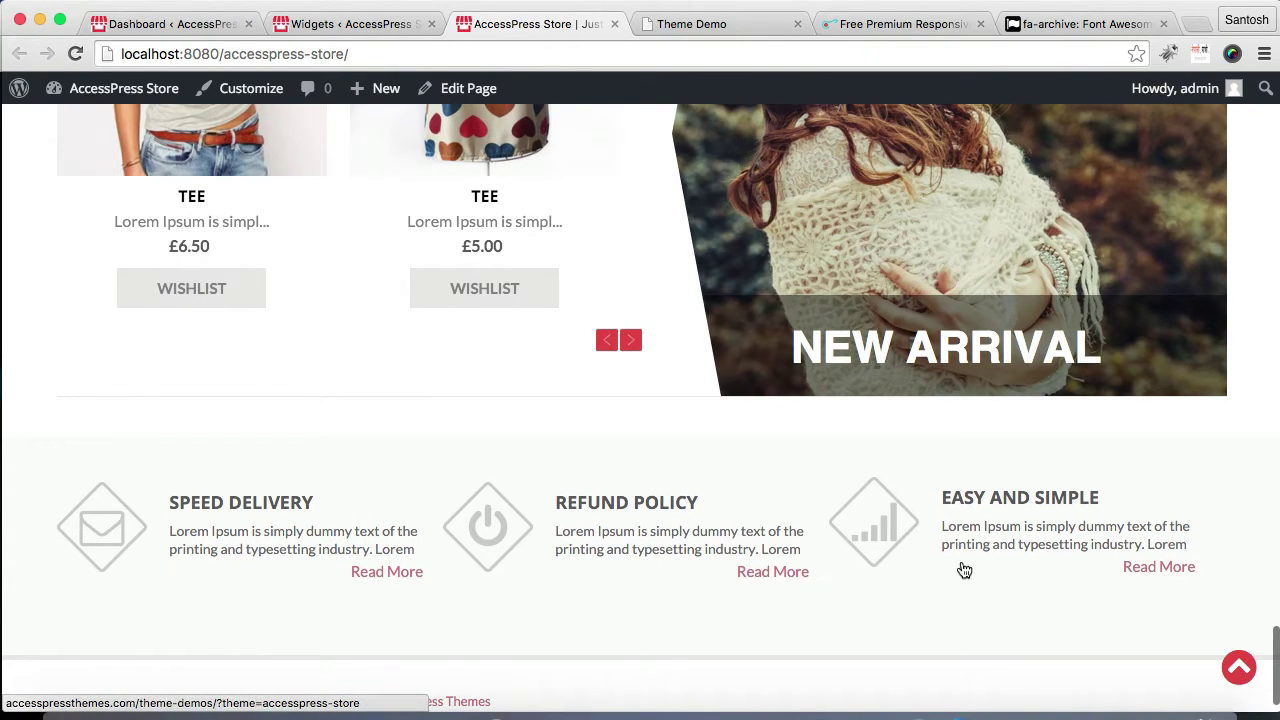
scroll(705, 581, up, 1)
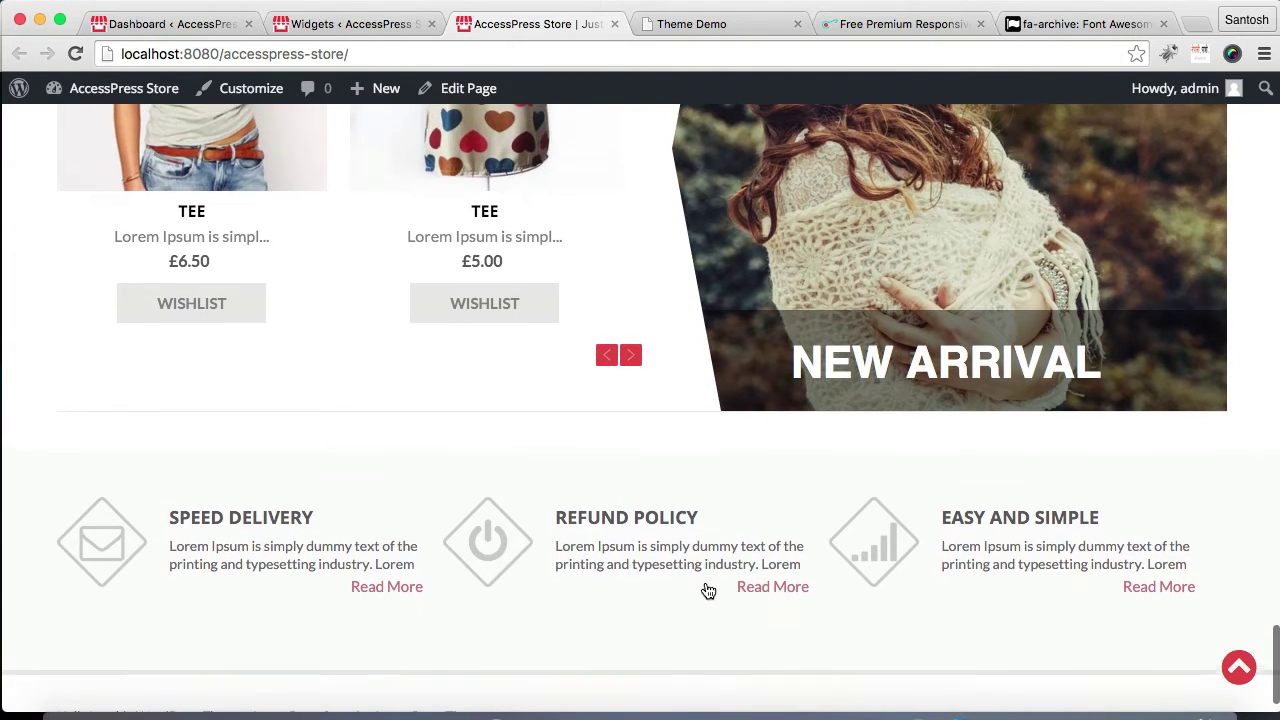
scroll(707, 590, down, 2)
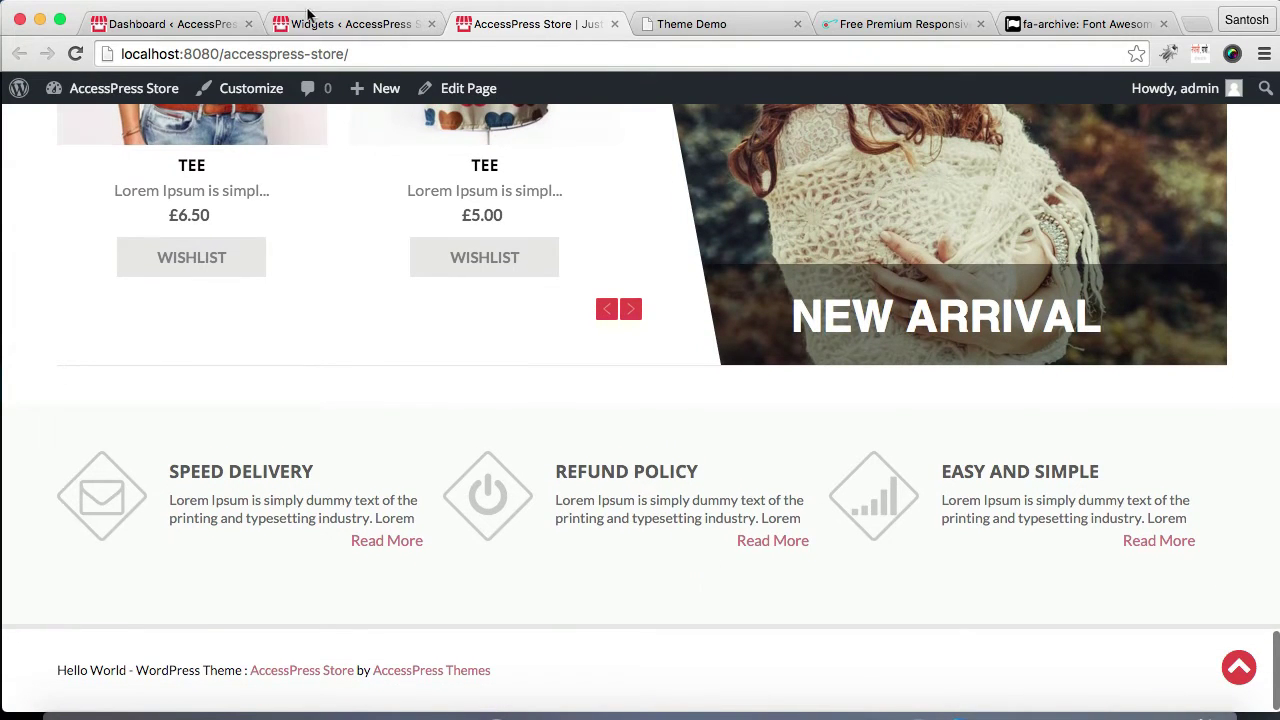
click(329, 22)
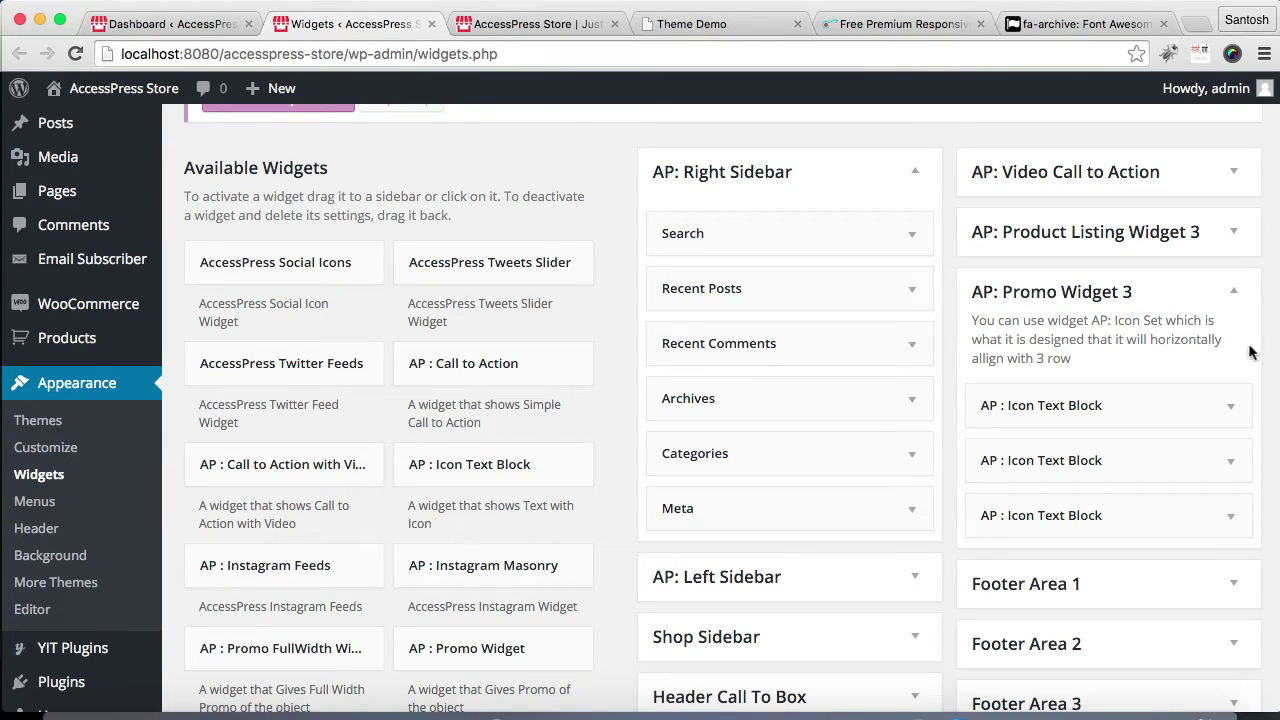
Collapse AP: Promo Widget 3 and compare against the theme demo's footer before returning to Widgets.
click(1234, 291)
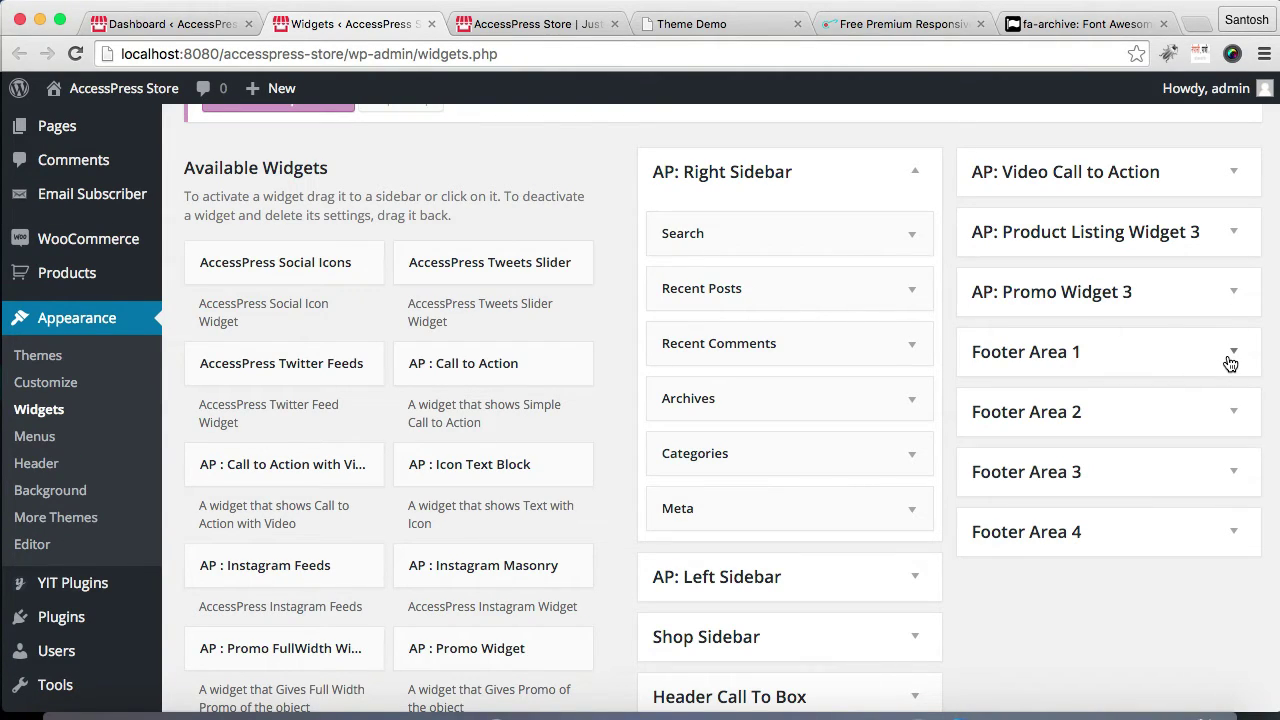
click(701, 24)
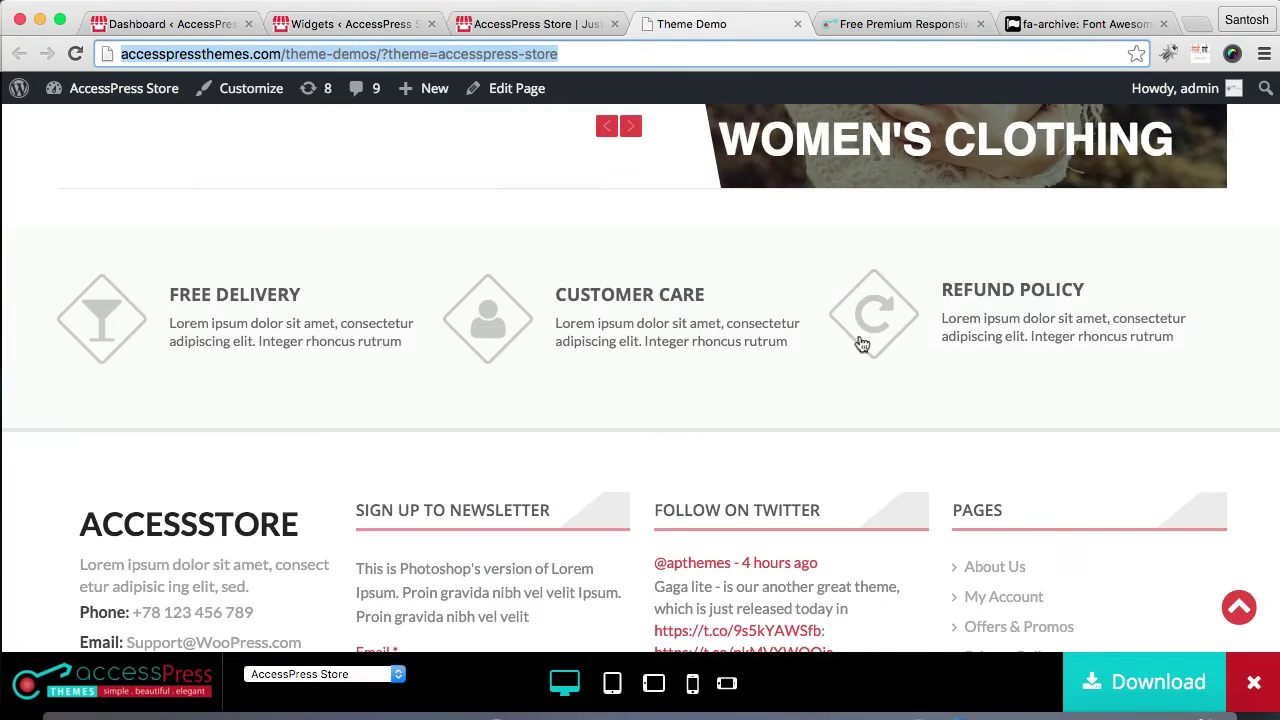
scroll(734, 445, down, 5)
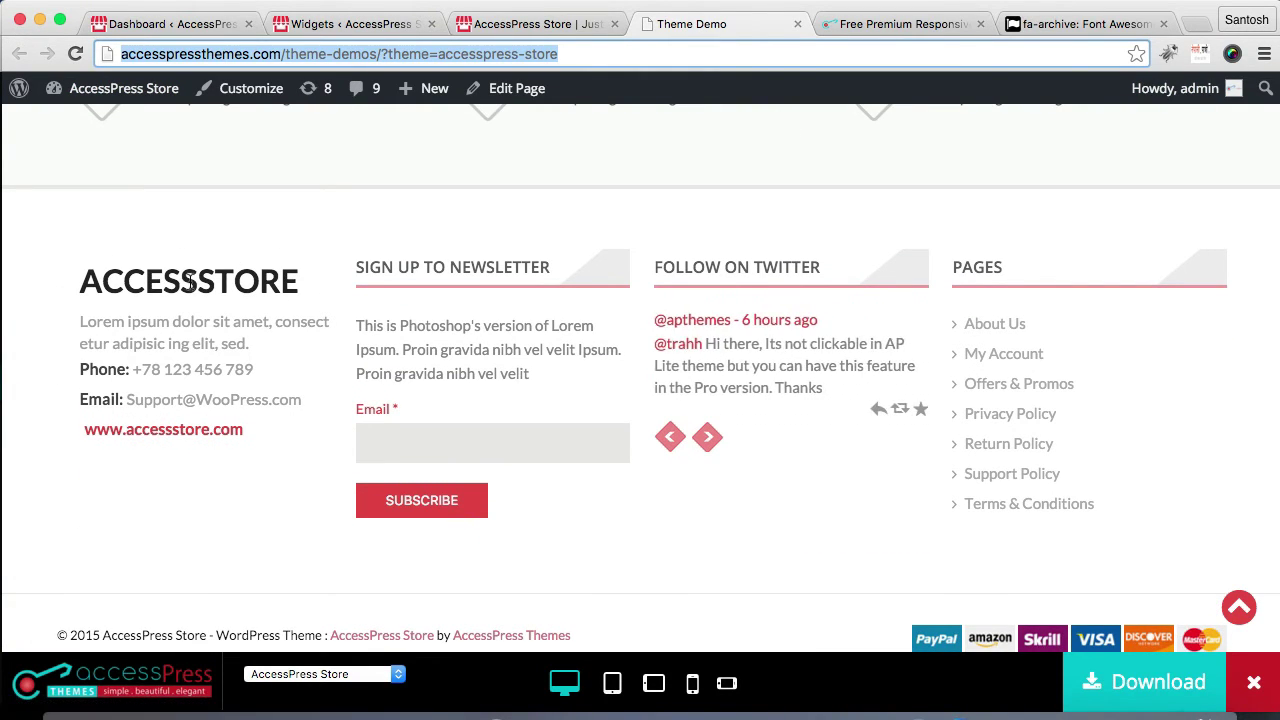
click(342, 24)
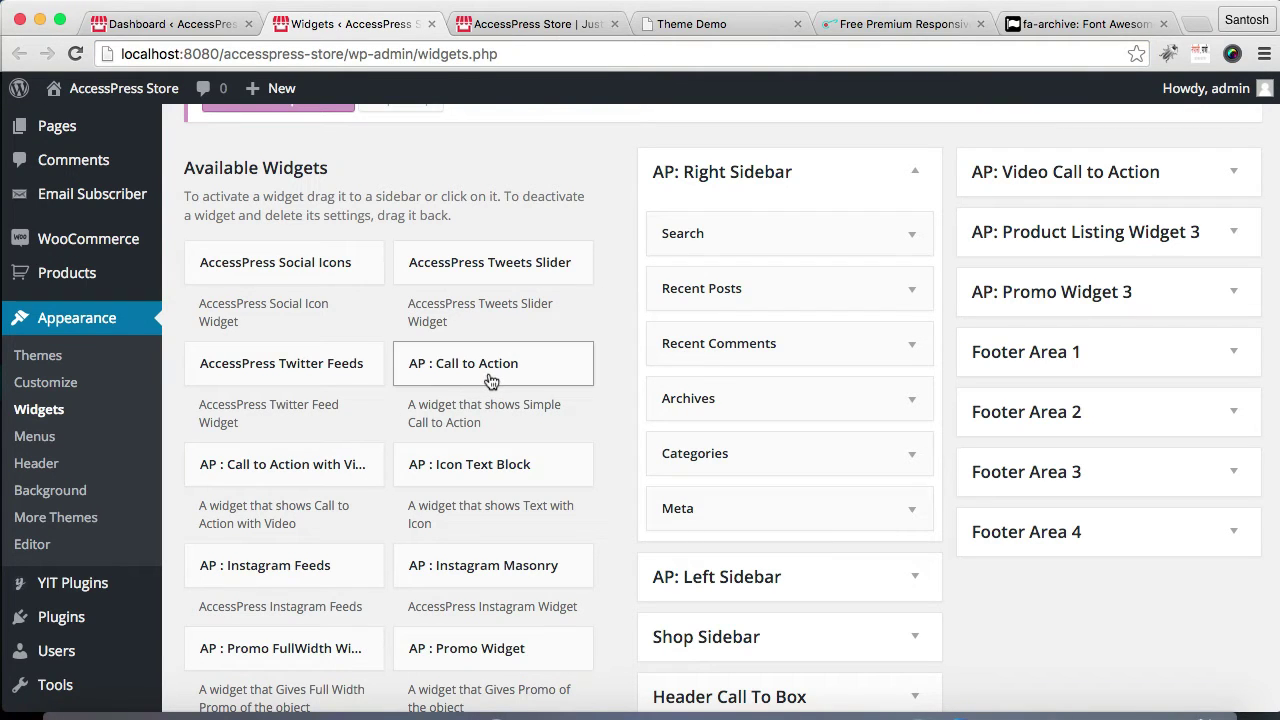
Add AP : Call to Action to Footer Area 1 with title 'AccessPress Store' and a contact-details description.
drag(490, 380, 1127, 374)
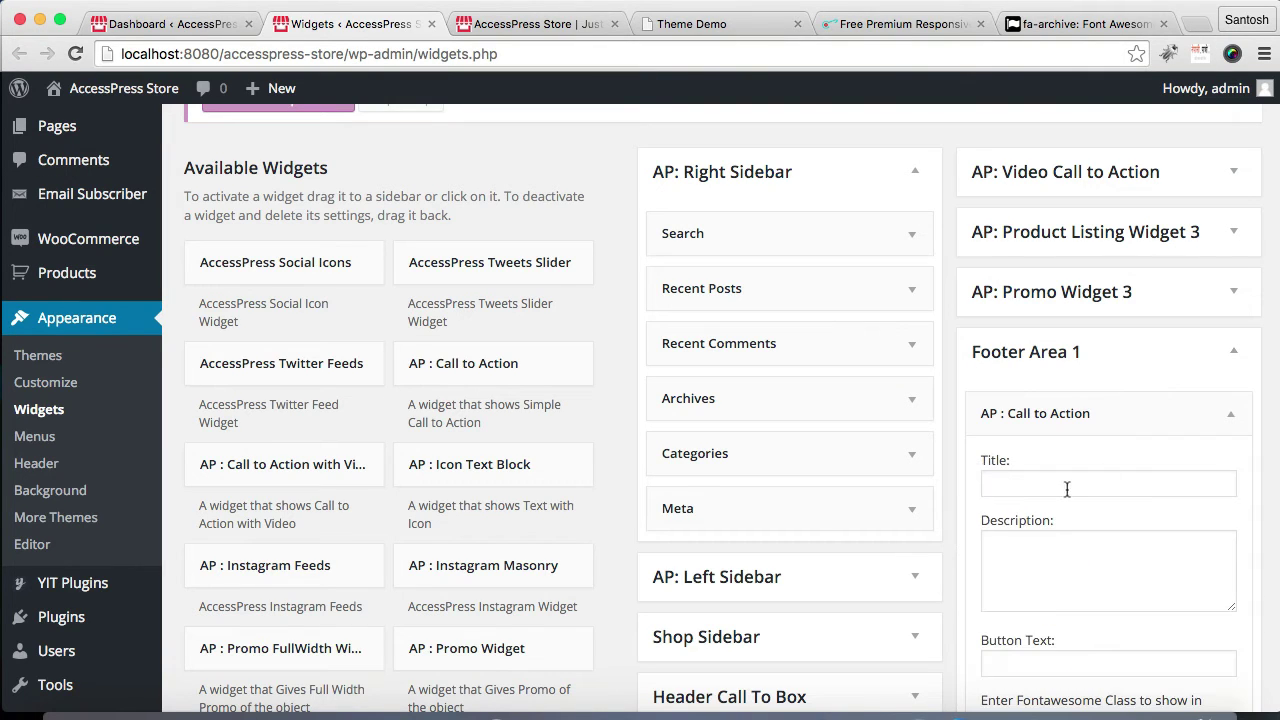
scroll(1077, 489, down, 2)
scroll(1077, 489, down, 2)
click(1071, 309)
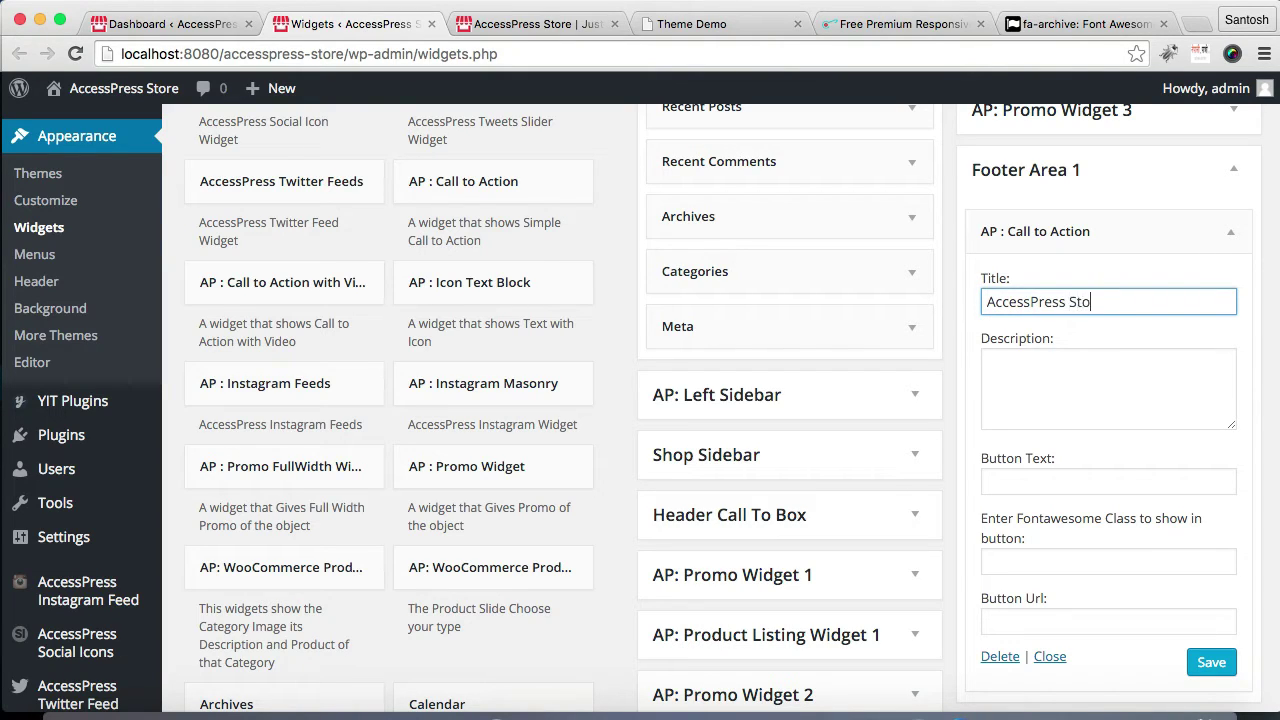
click(1059, 375)
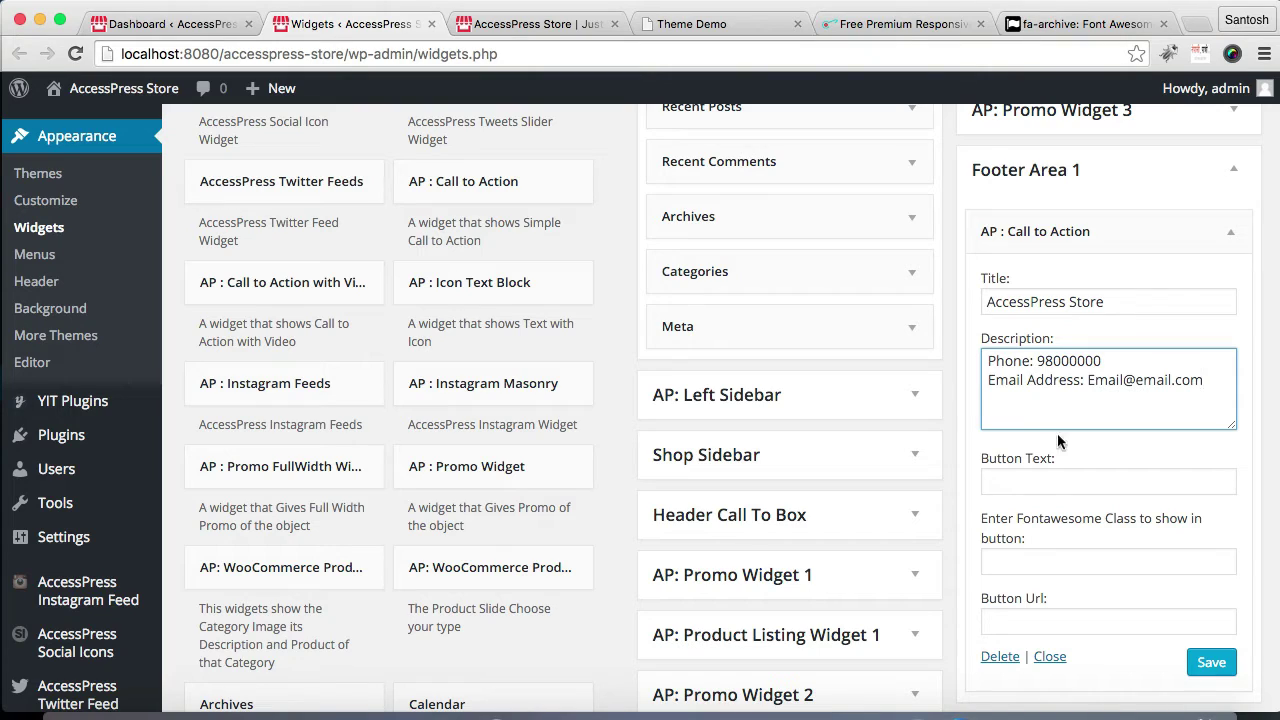
click(1051, 487)
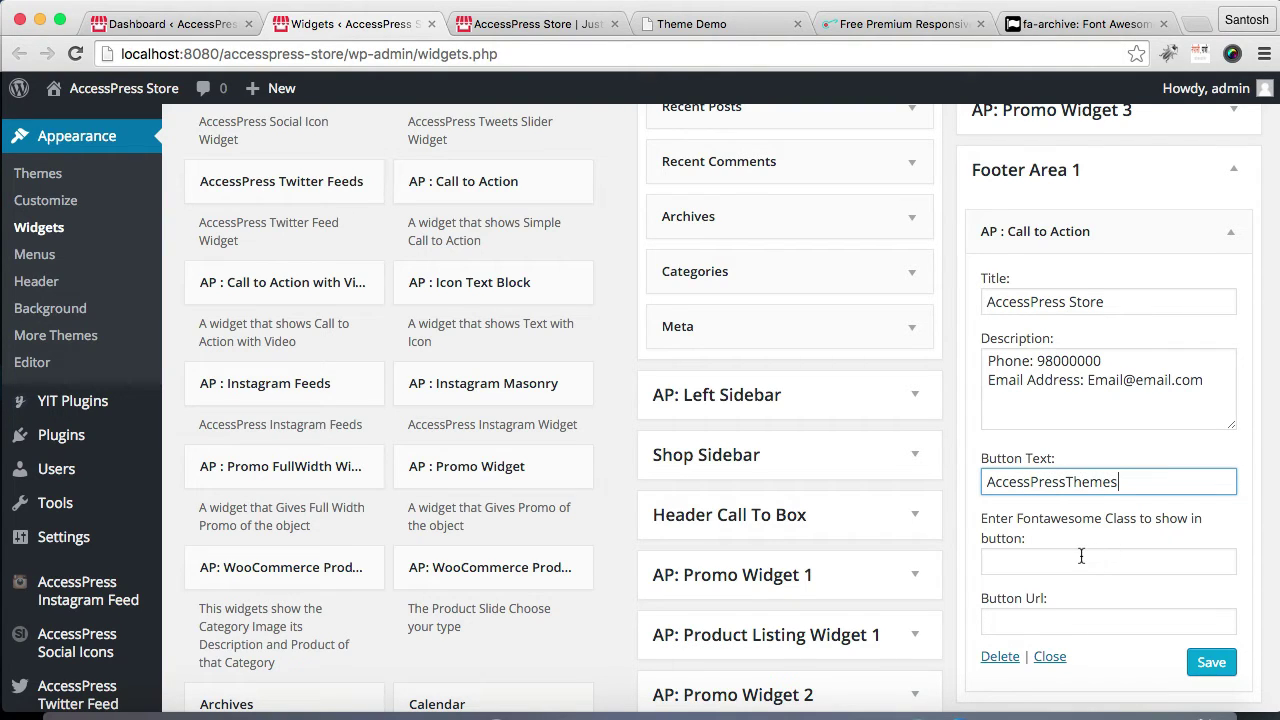
Set the button text to 'AccessPressThemes' and paste the demo site URL as its link.
scroll(1080, 553, down, 3)
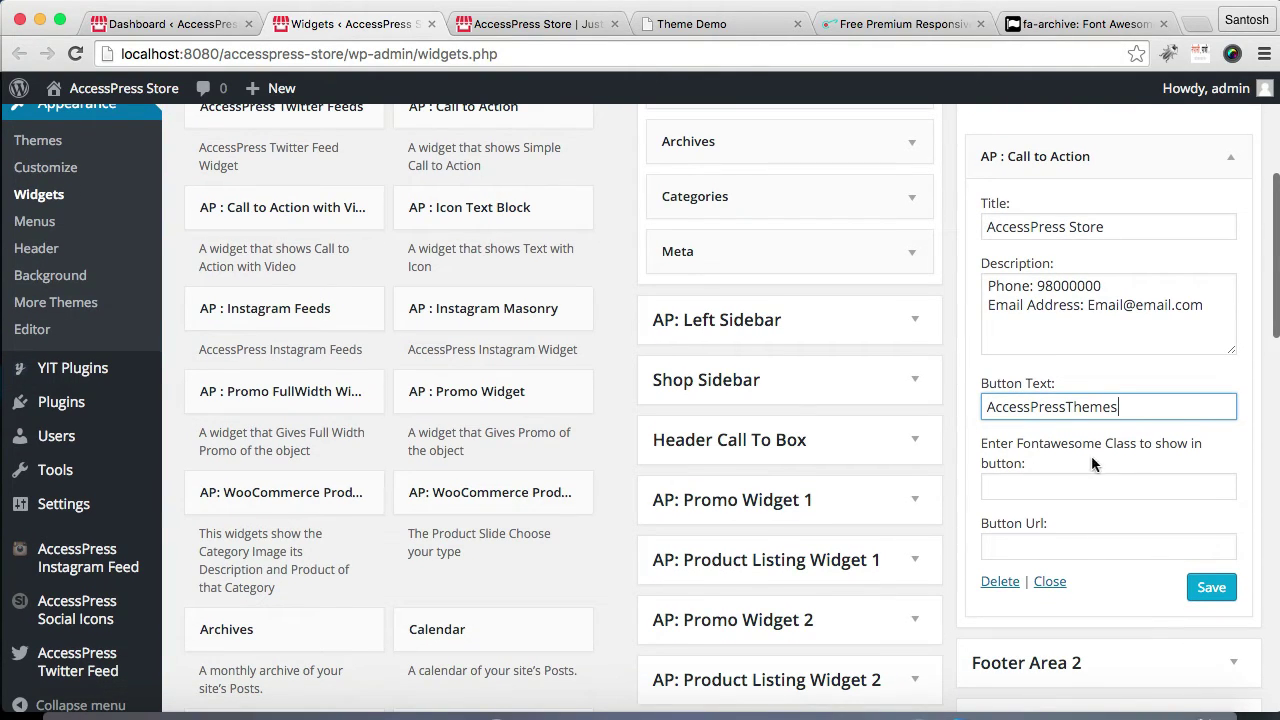
scroll(1109, 481, down, 4)
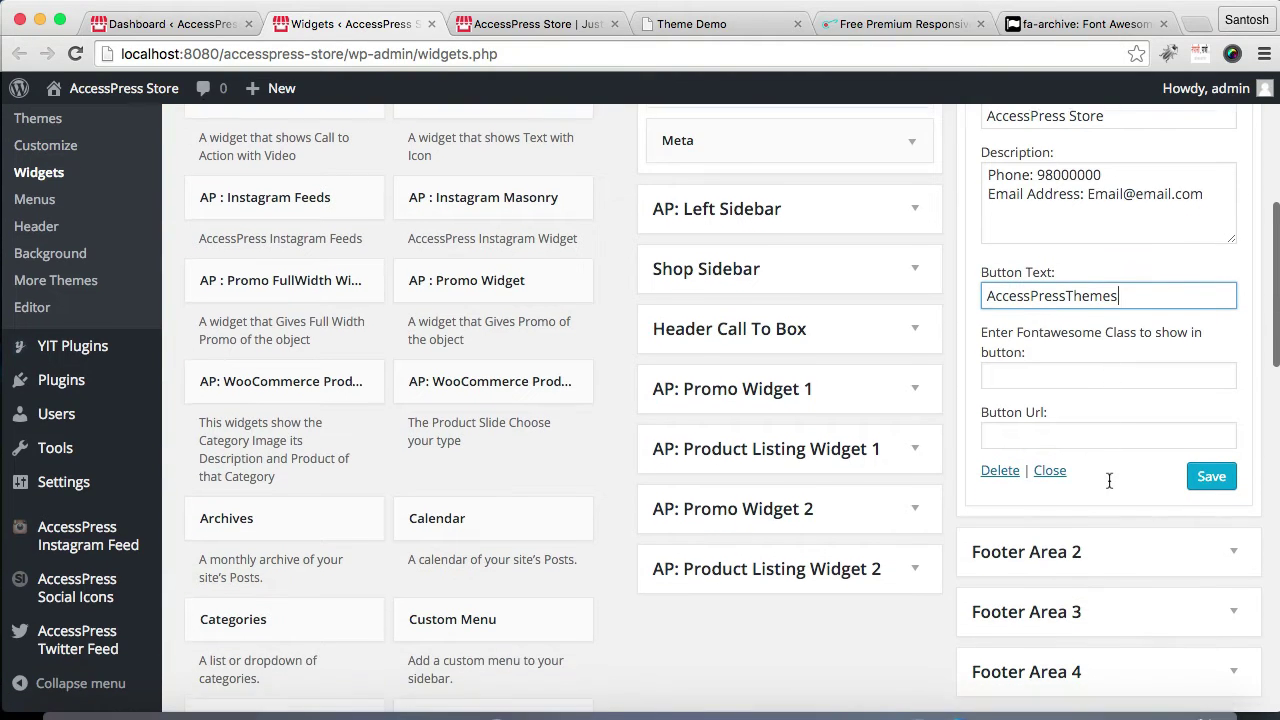
click(1027, 435)
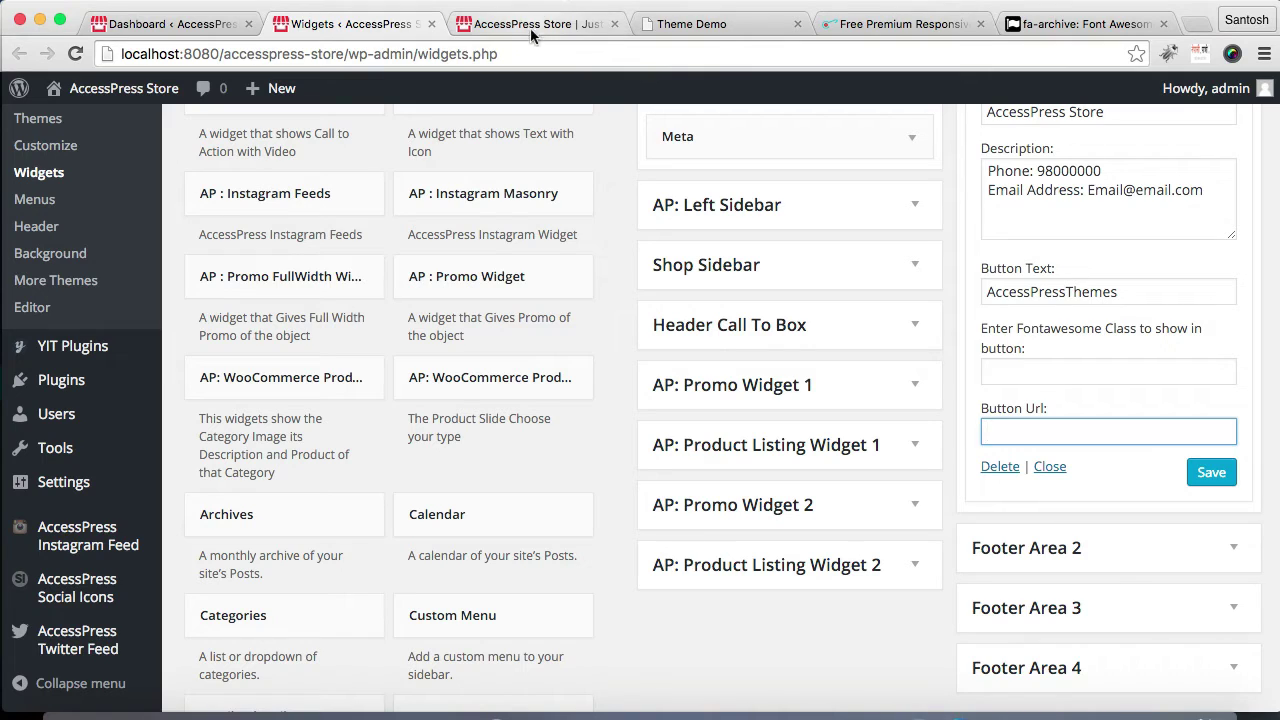
click(707, 30)
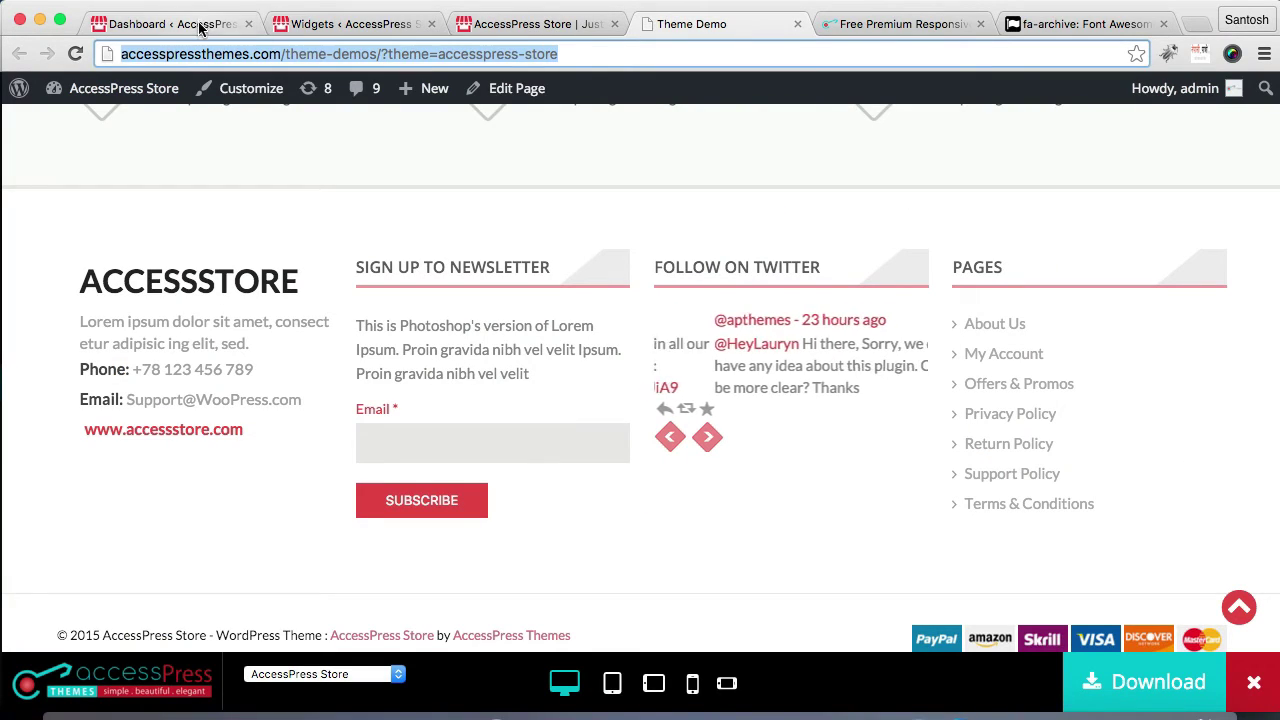
click(295, 30)
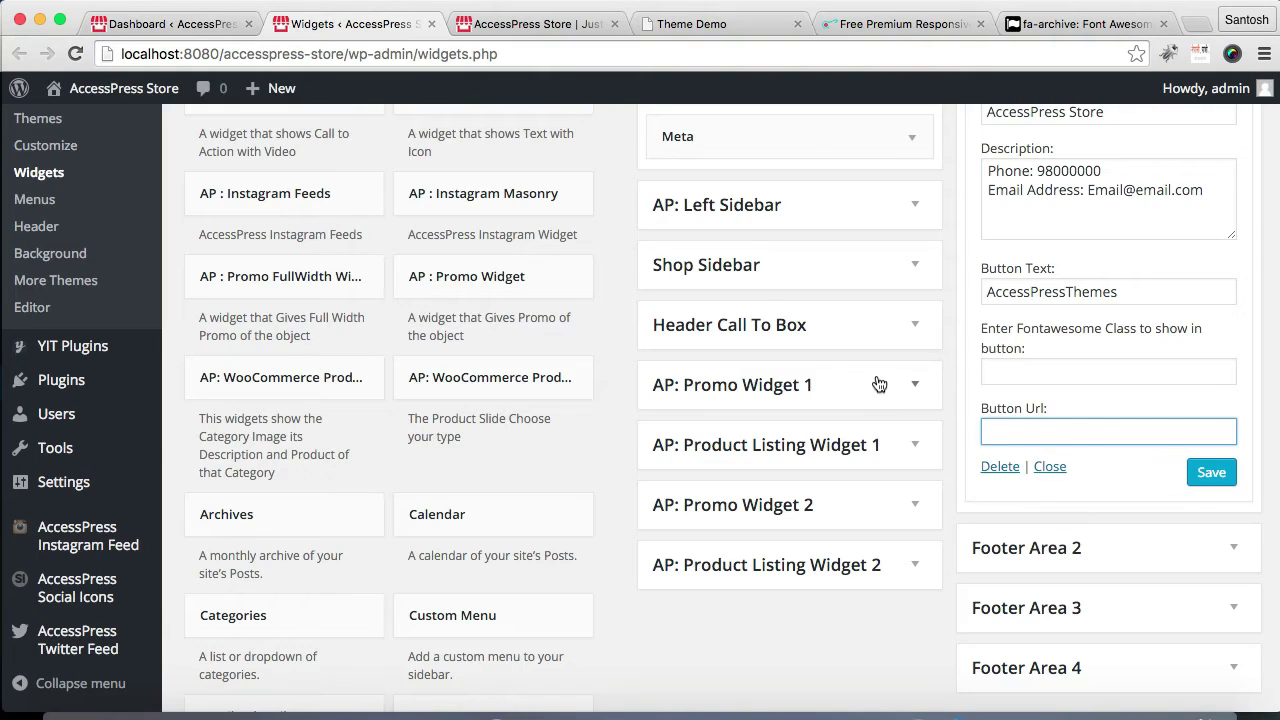
text(http://accesspressthemes.com/theme-demos/?theme=accesspress-store)
Save the Call to Action widget and reload the storefront to view its new footer block.
click(1210, 476)
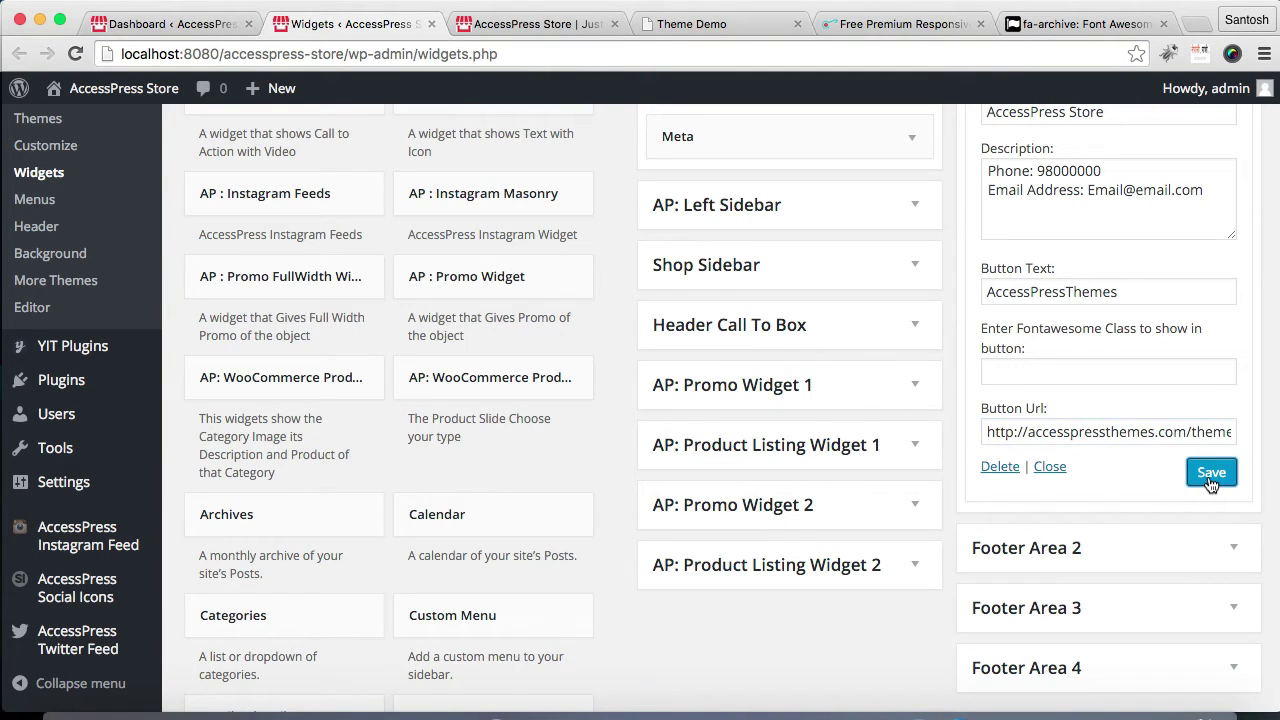
click(492, 25)
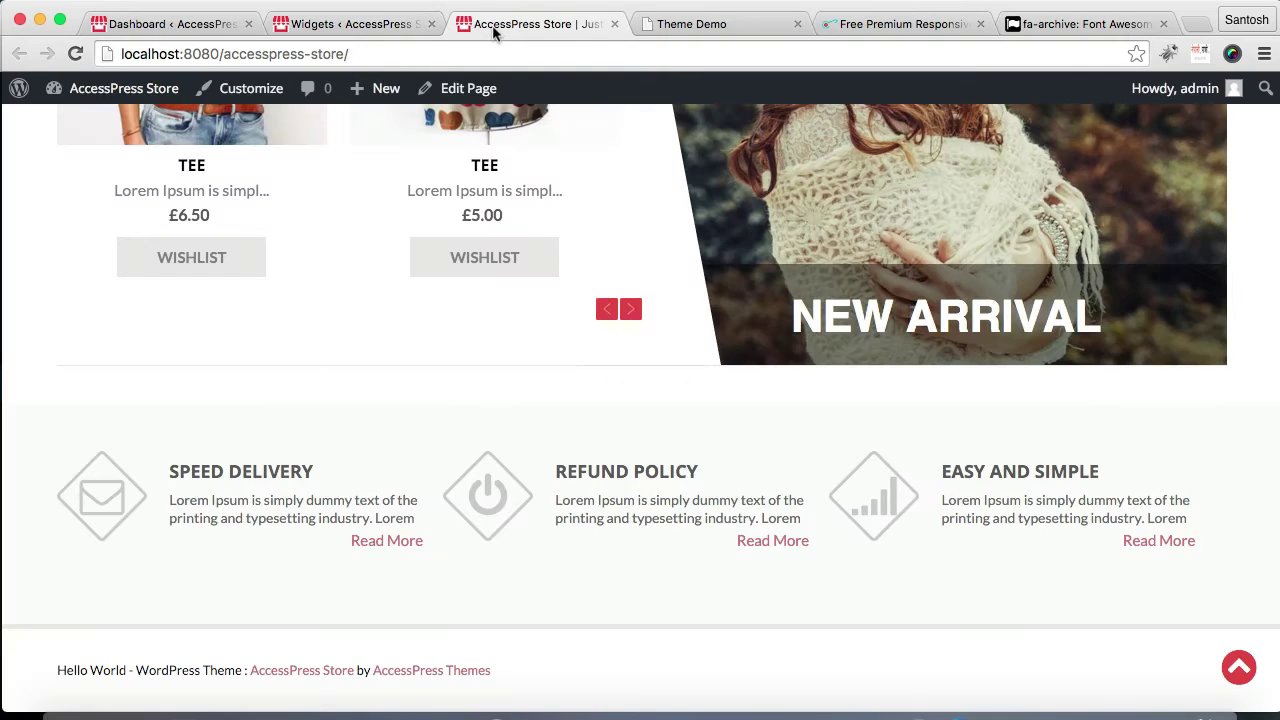
click(503, 57)
key(Return)
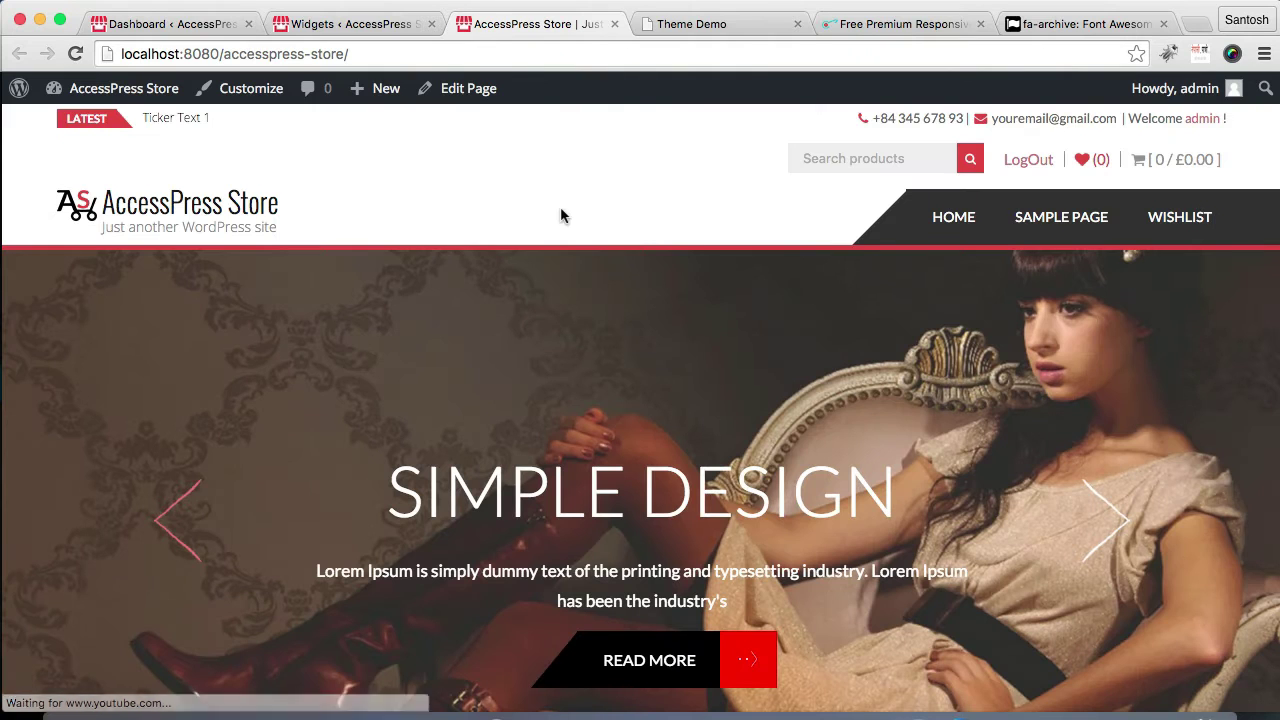
scroll(560, 206, down, 15)
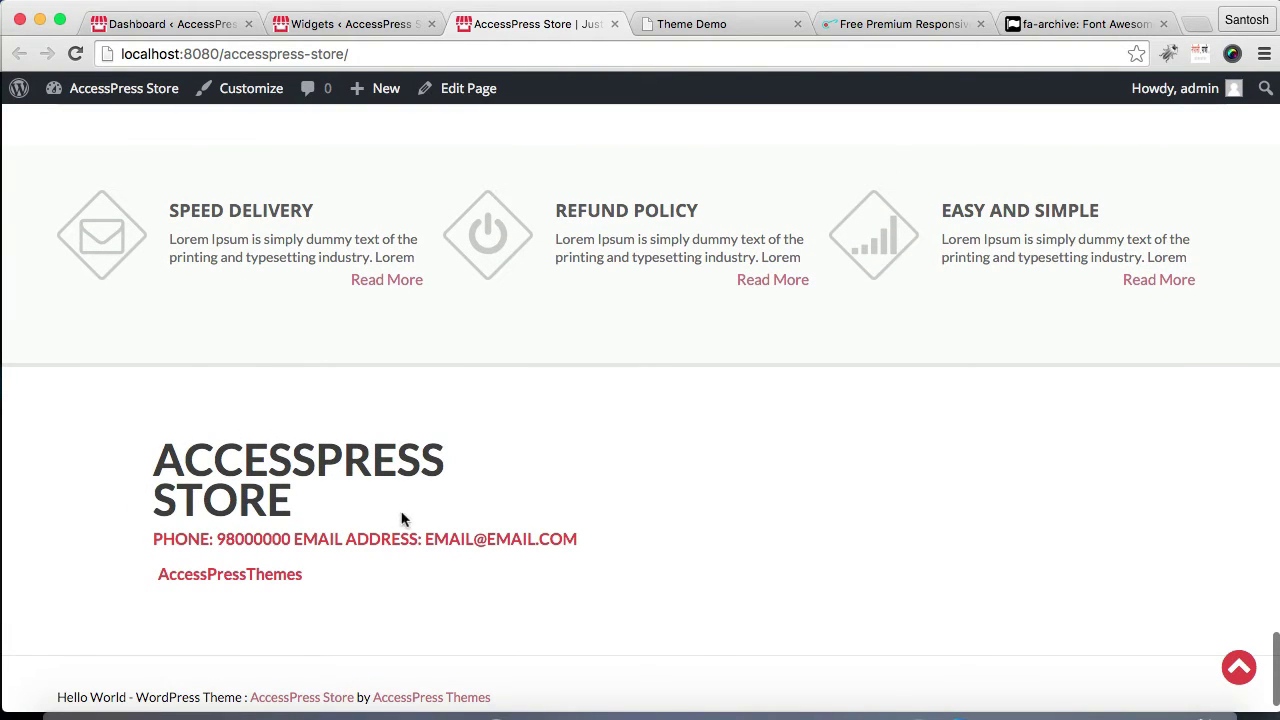
scroll(323, 546, down, 1)
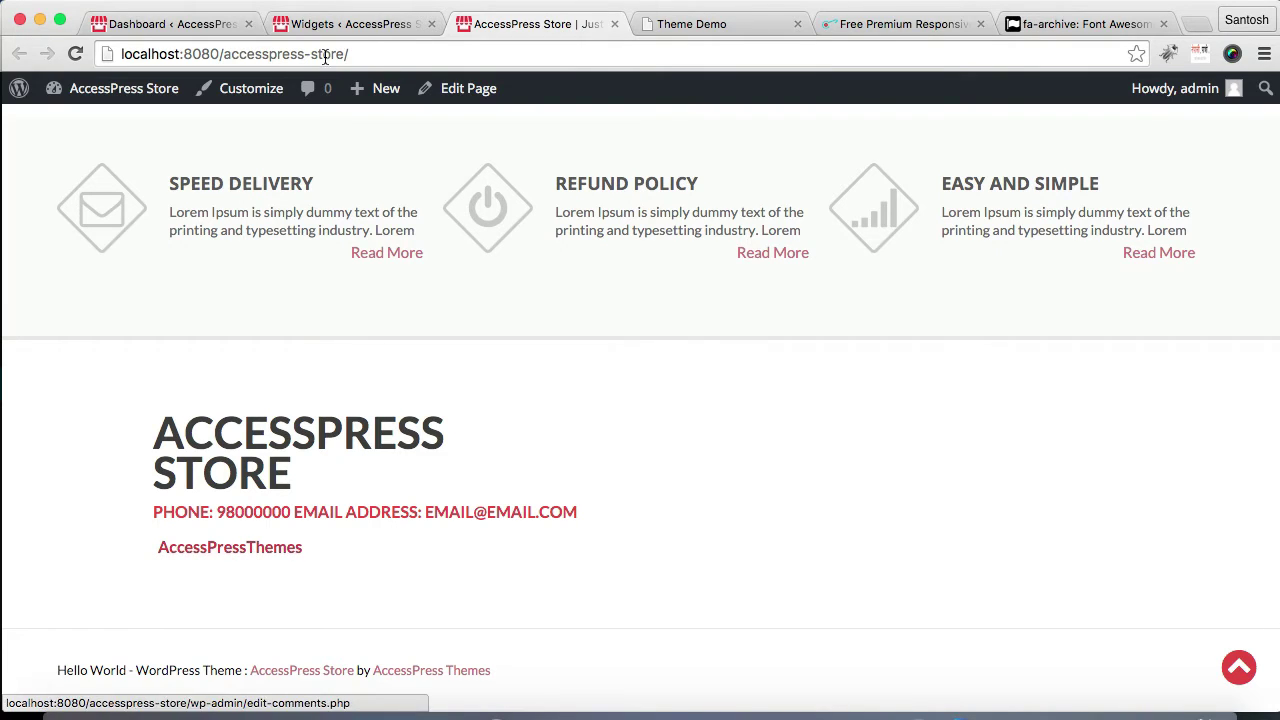
Back on the Widgets page, close the Call to Action widget settings and collapse Footer Area 1.
click(380, 31)
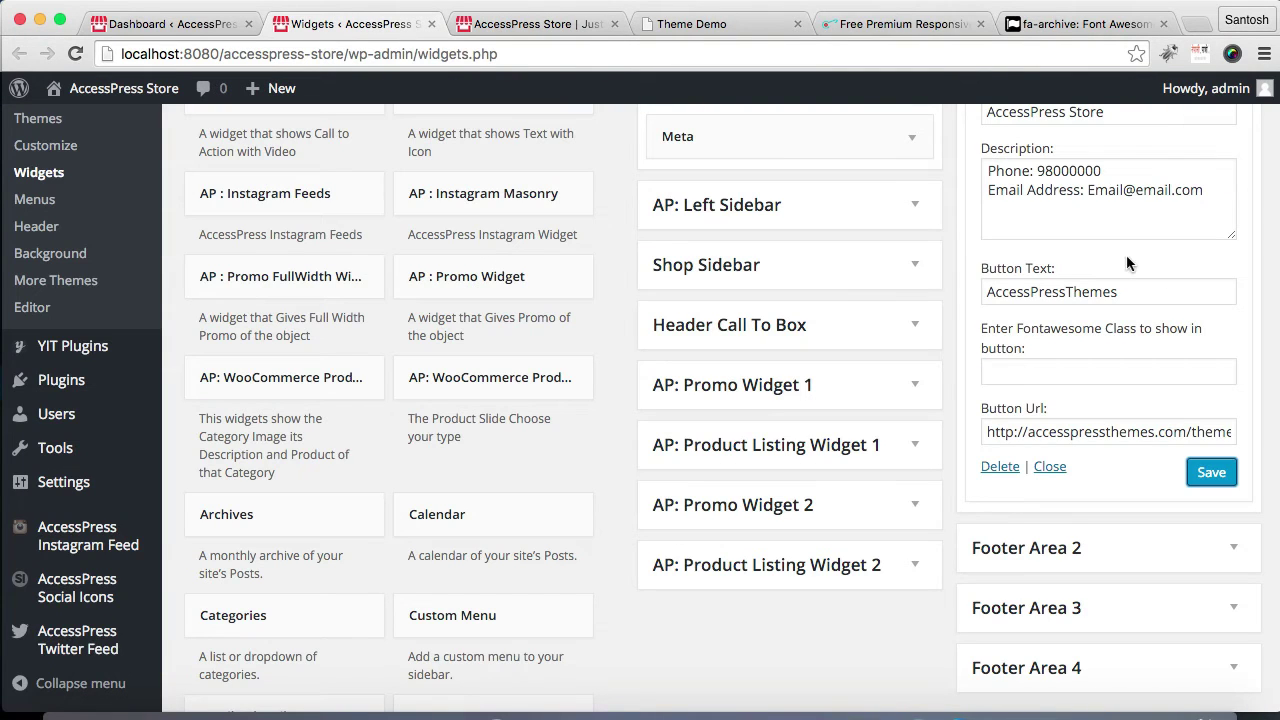
scroll(1217, 353, up, 3)
scroll(1217, 353, up, 1)
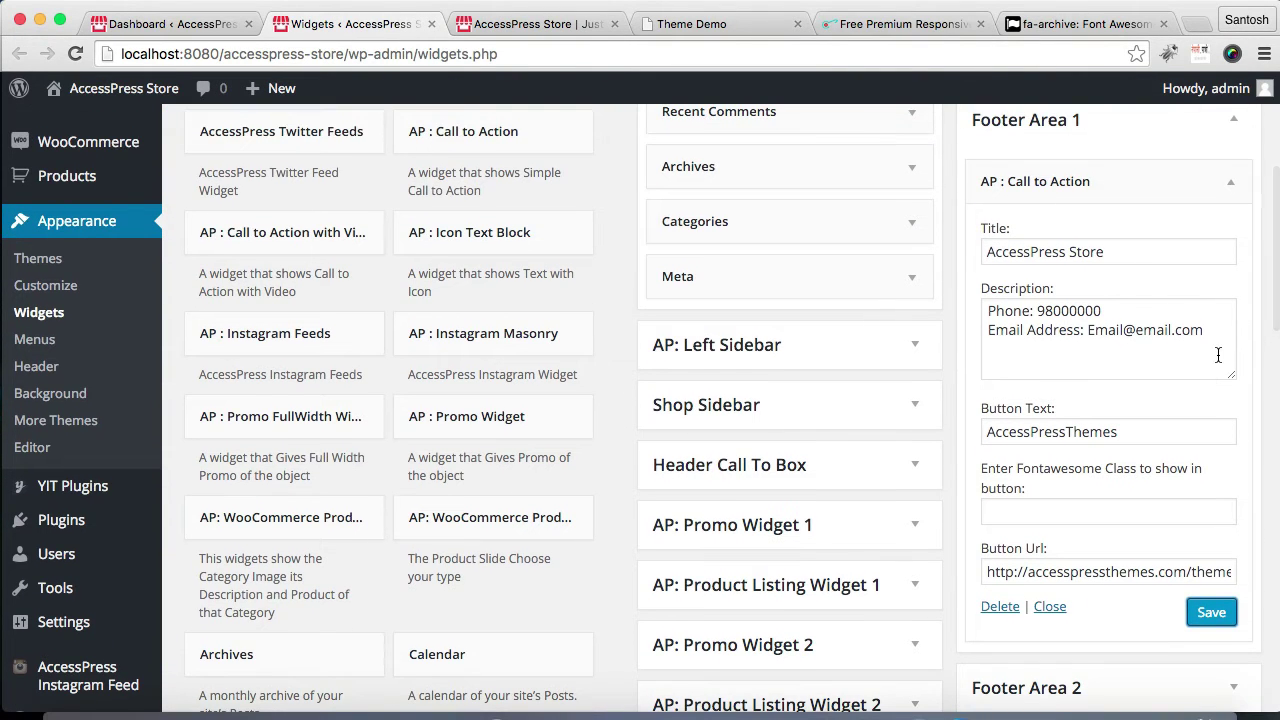
click(1050, 606)
scroll(1092, 389, up, 4)
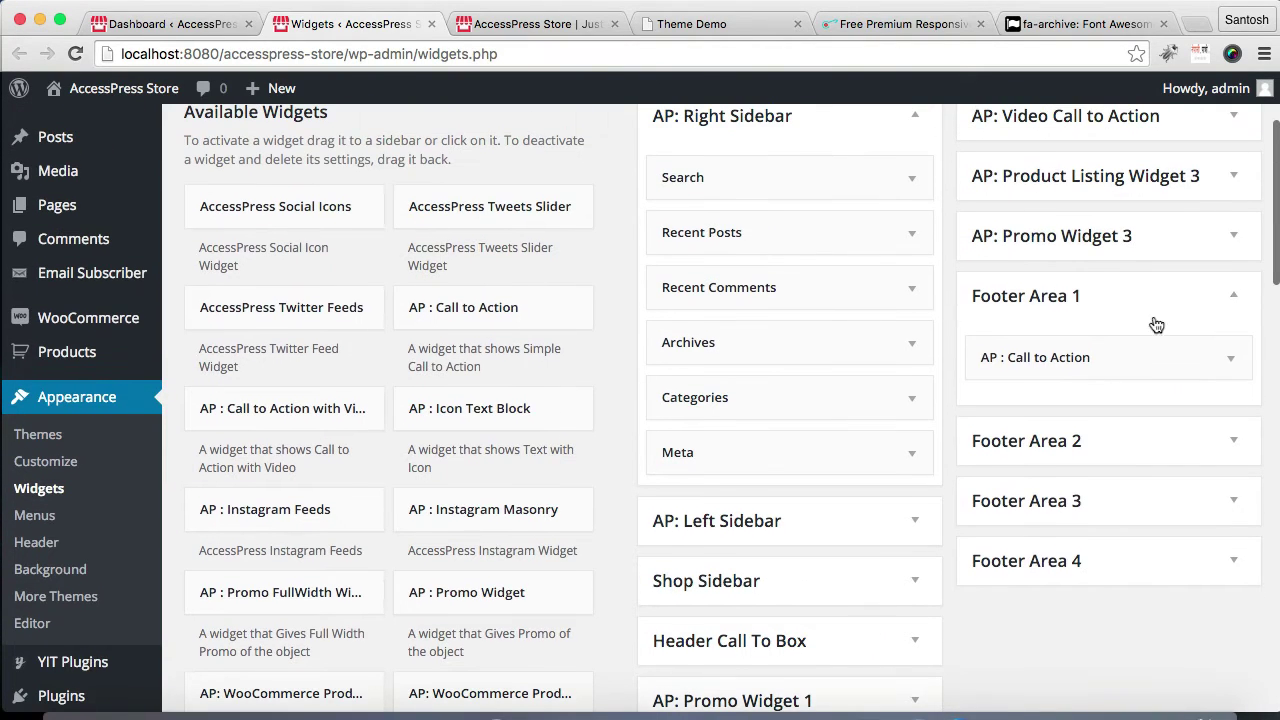
click(1227, 300)
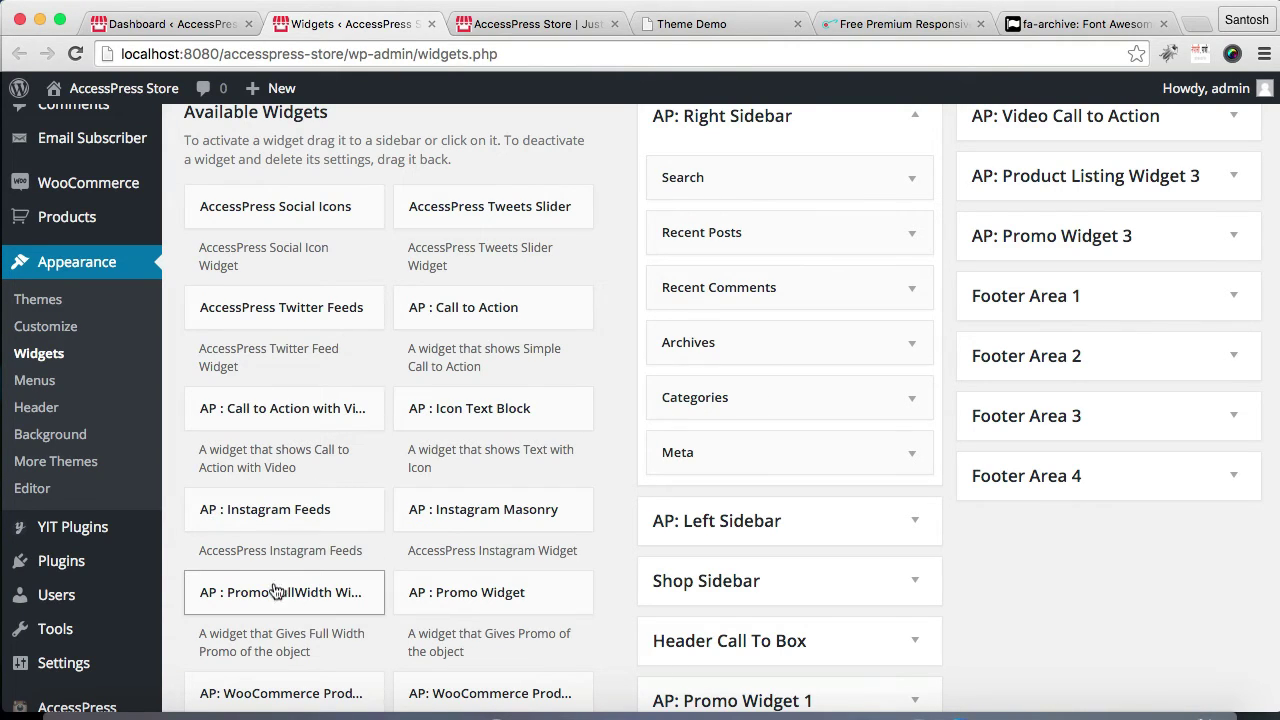
Choose Footer Area 2 for the Email Subscribers widget and add it there.
scroll(343, 500, down, 5)
scroll(343, 575, down, 6)
scroll(343, 575, up, 9)
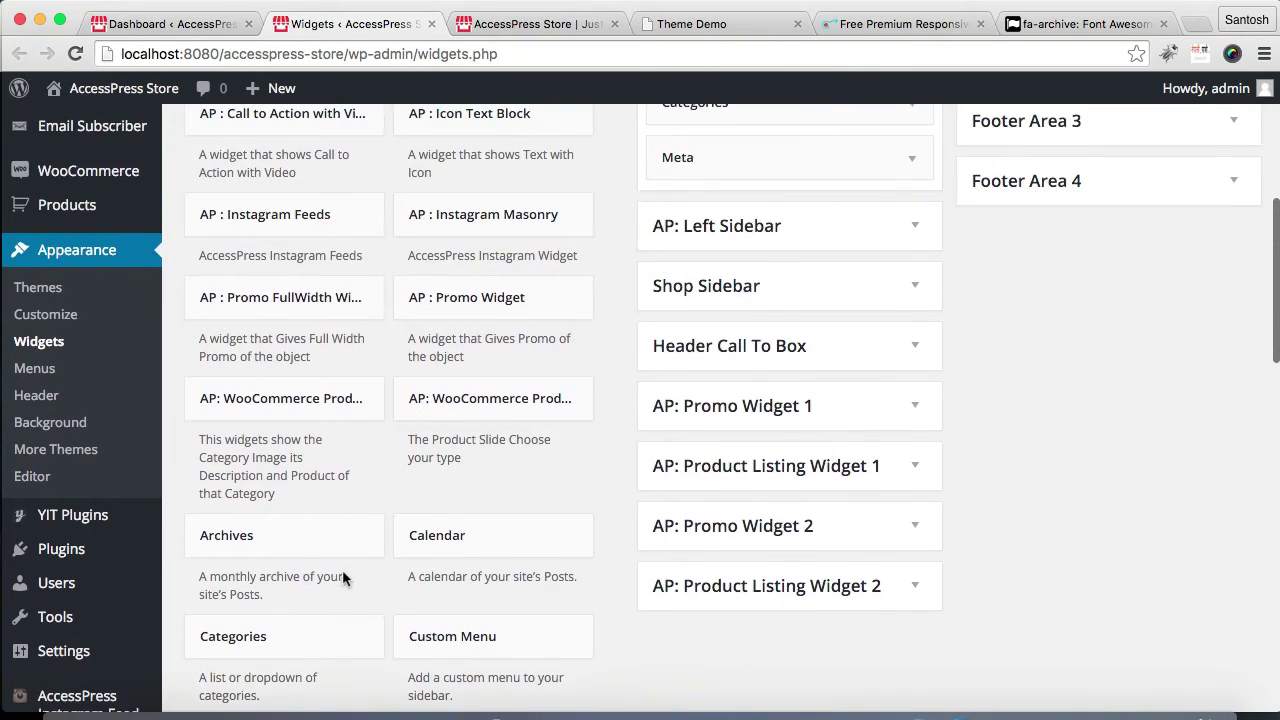
scroll(342, 570, up, 3)
scroll(343, 574, down, 9)
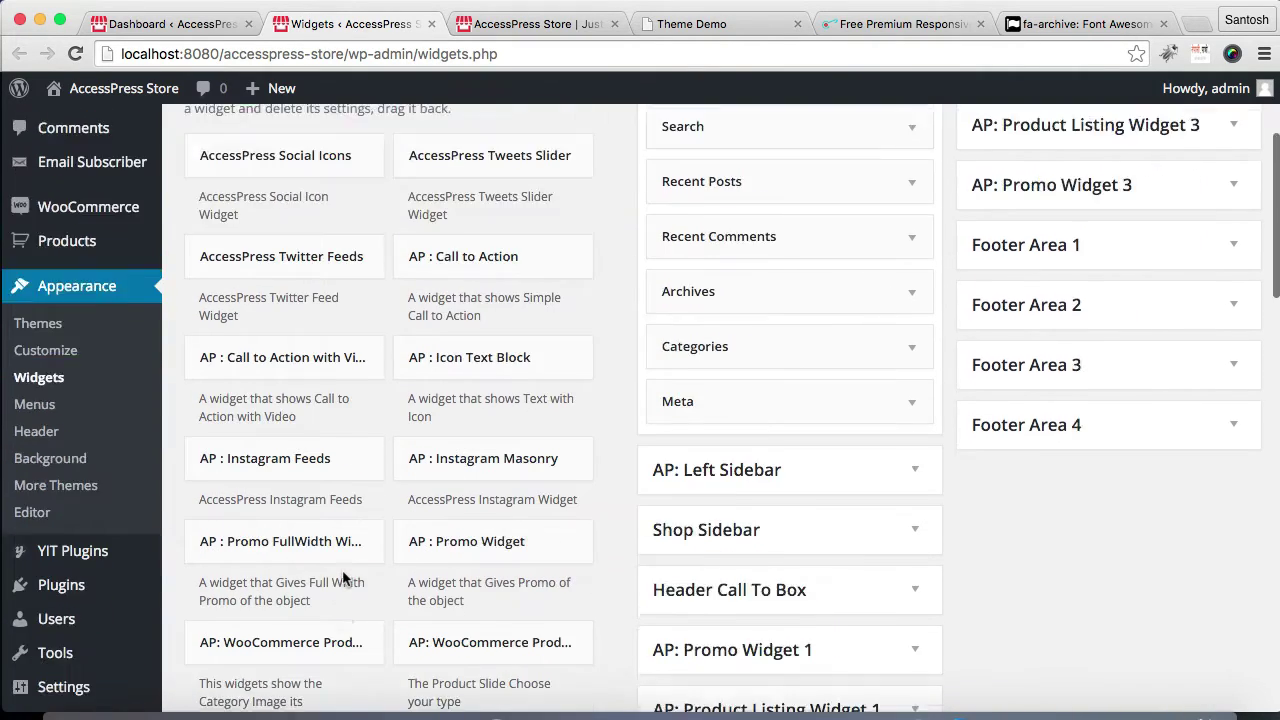
scroll(344, 580, down, 9)
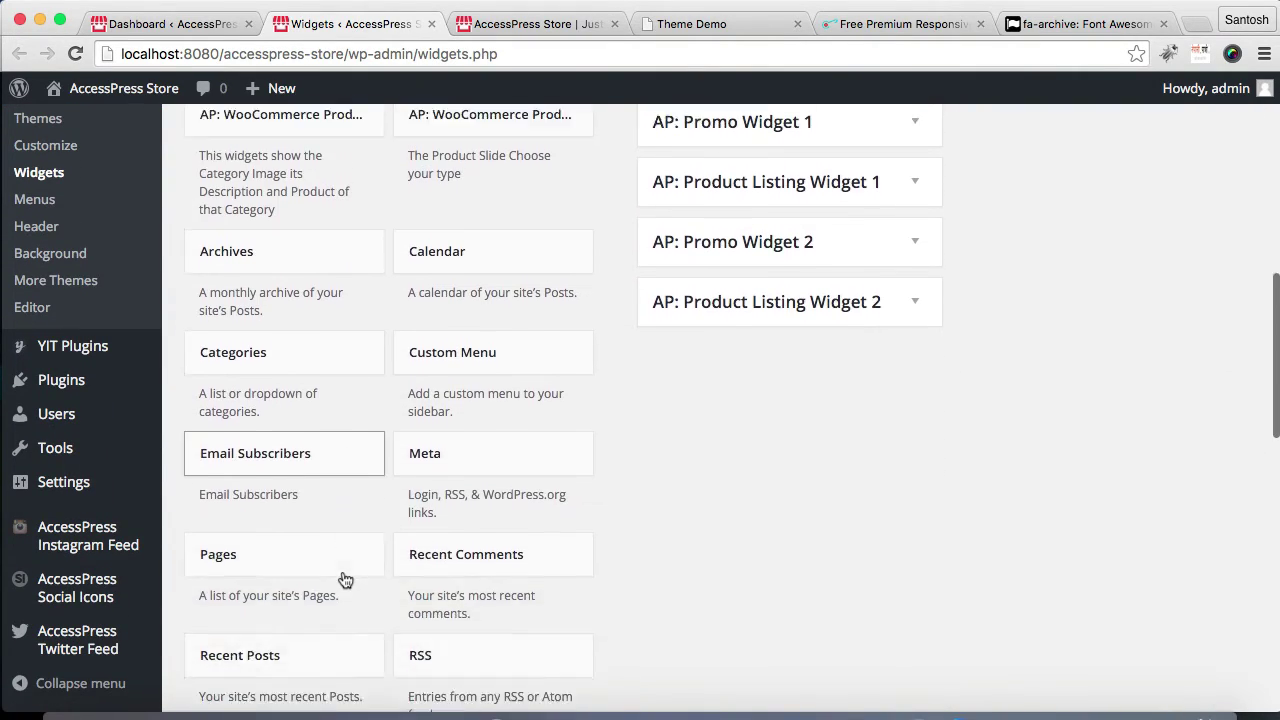
click(294, 294)
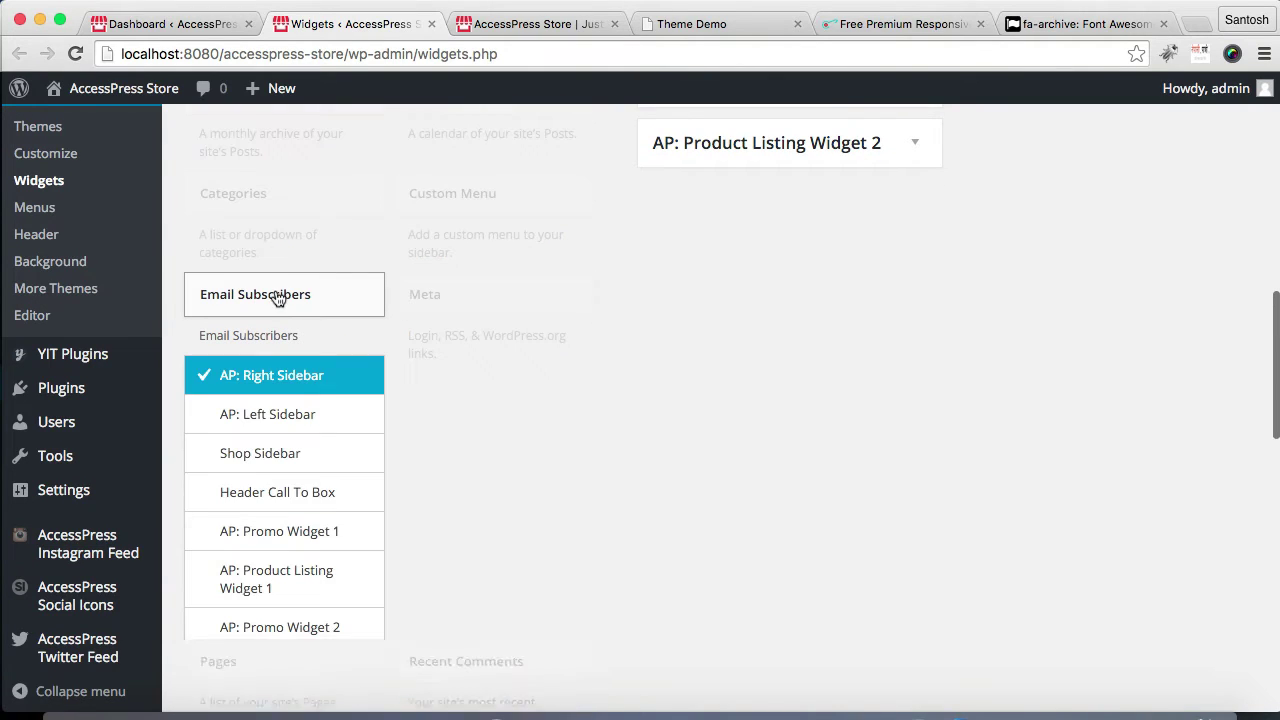
scroll(302, 540, down, 3)
scroll(302, 545, down, 6)
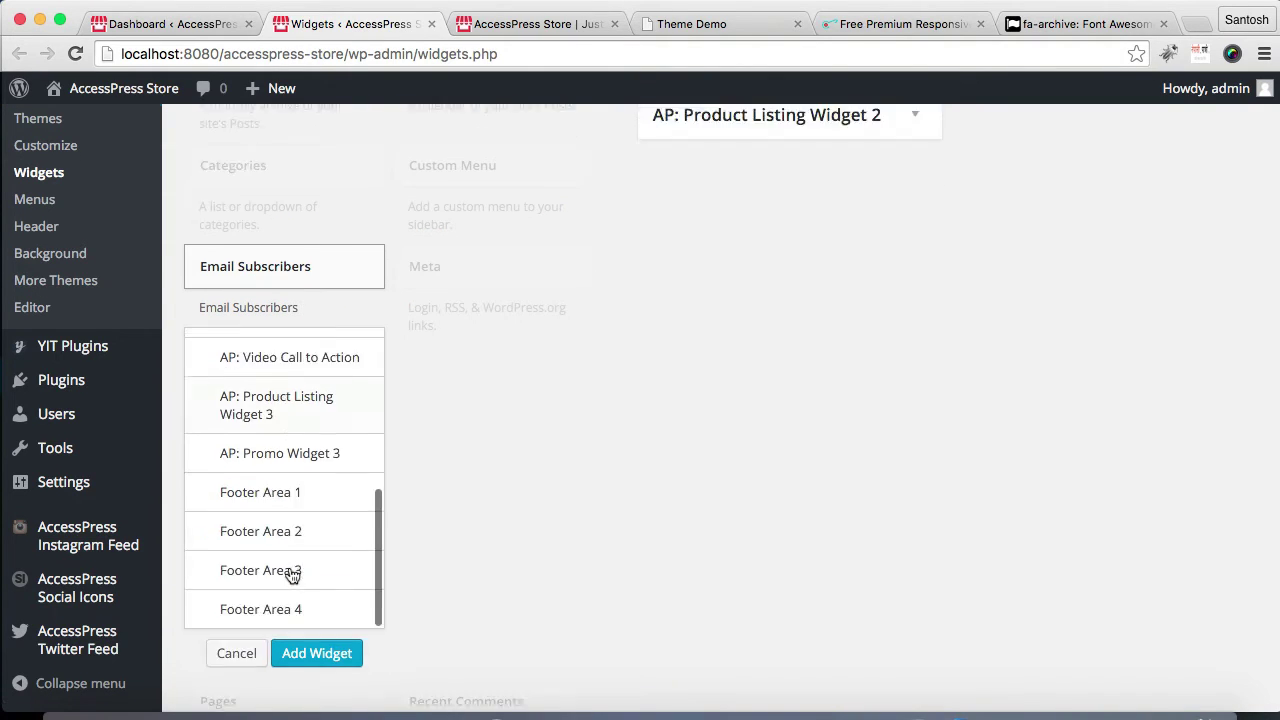
click(285, 390)
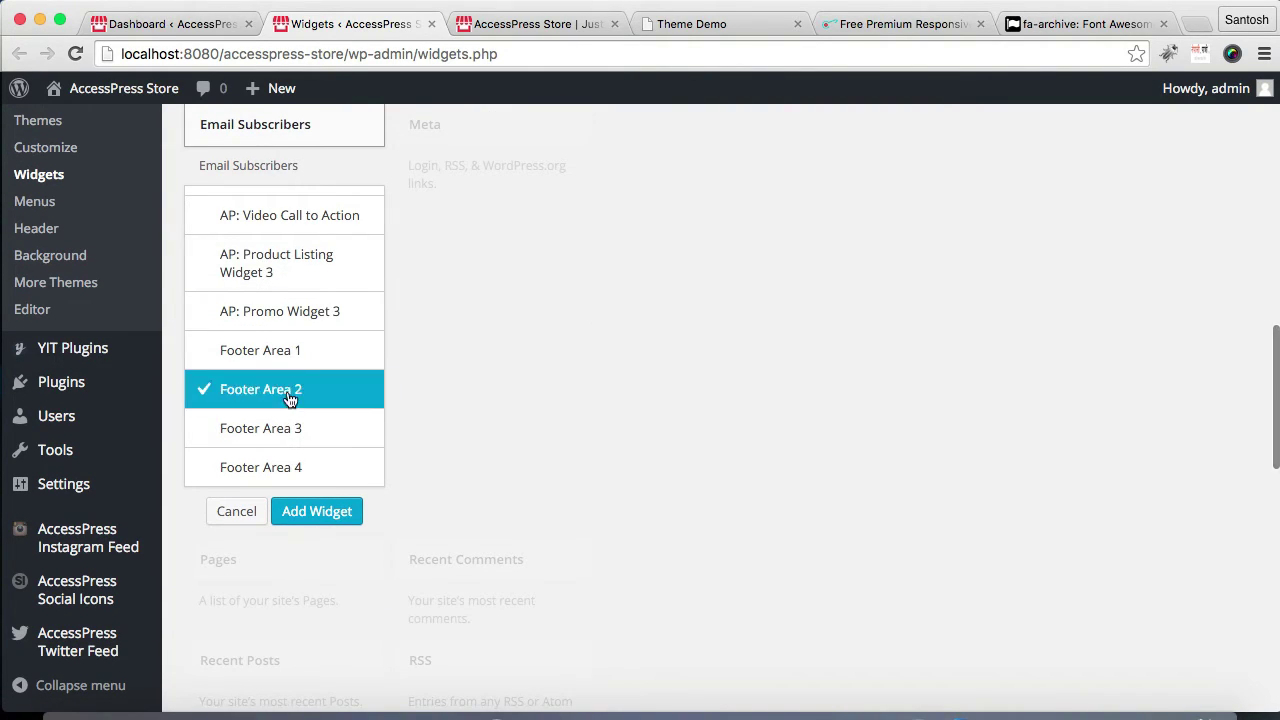
click(303, 510)
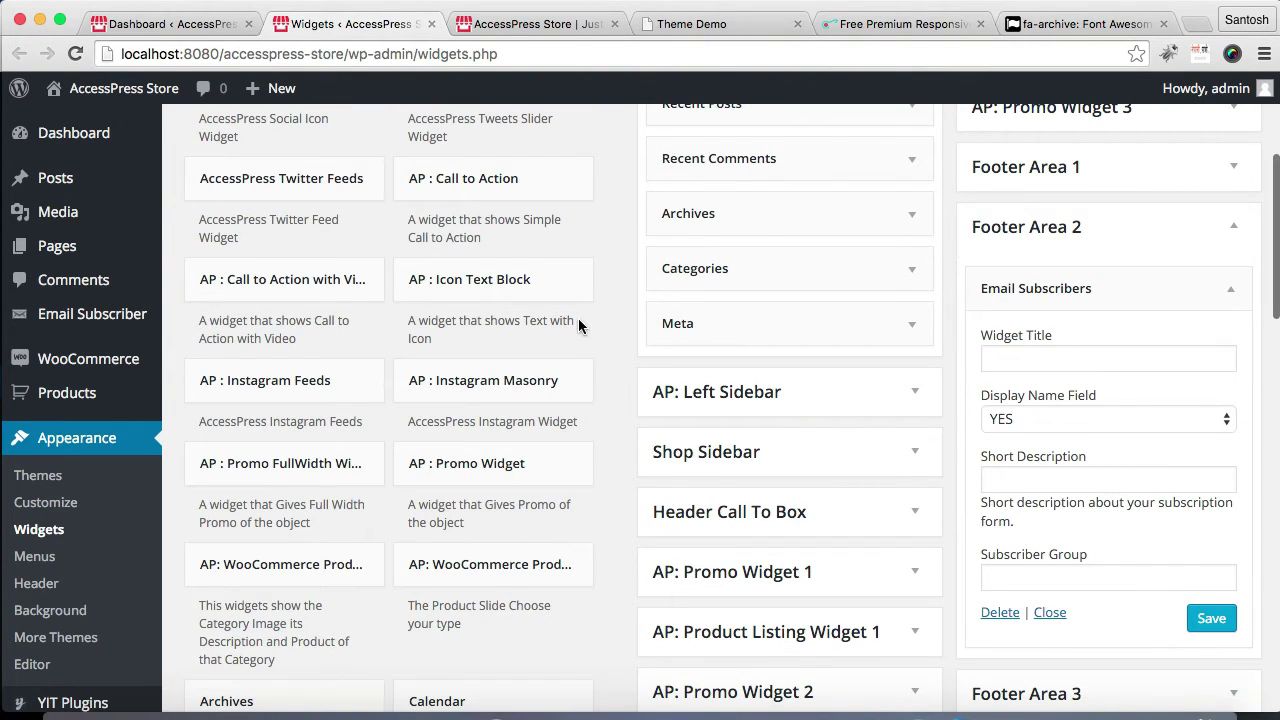
Enter 'Email Subscribers' as the widget title.
mouse_move(62, 326)
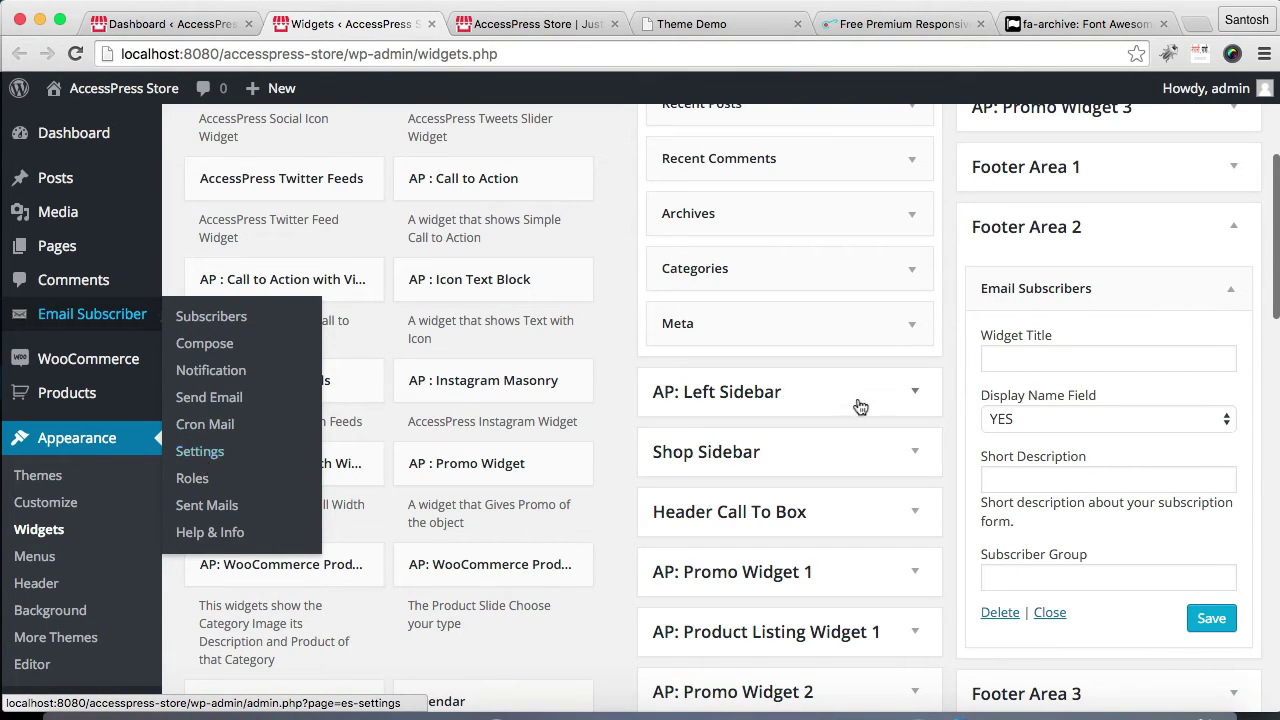
click(1060, 370)
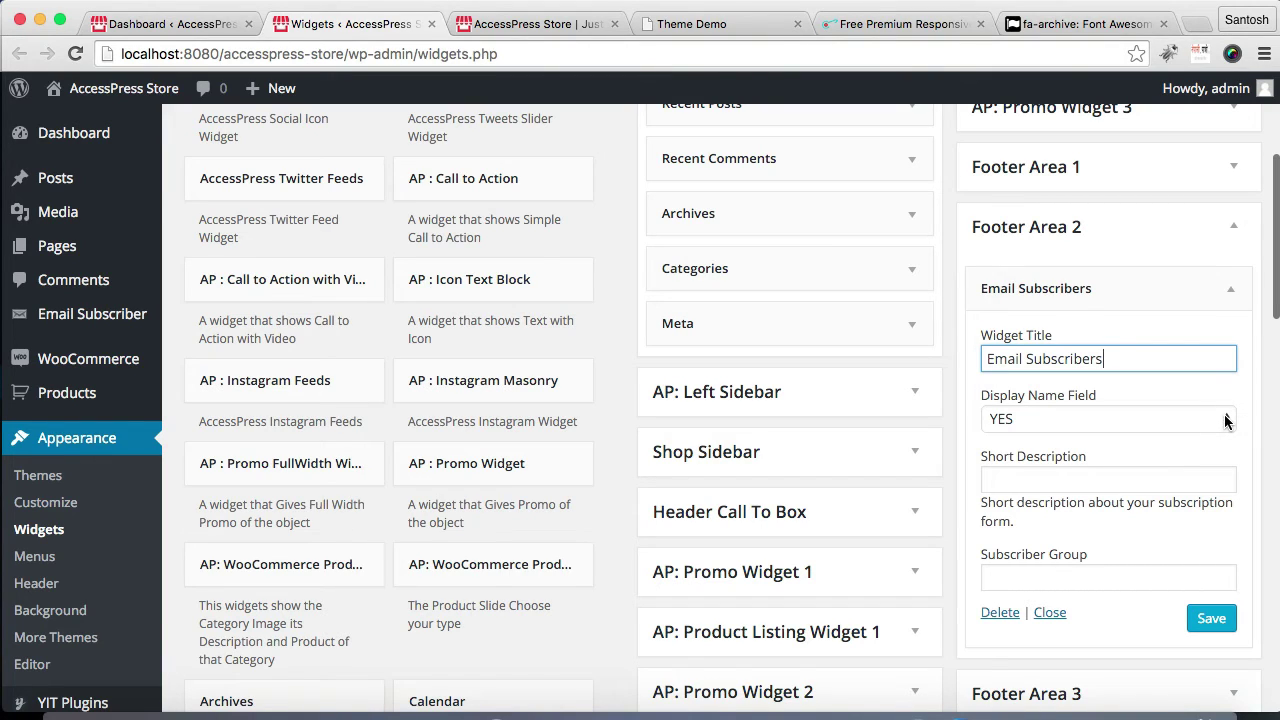
click(1137, 484)
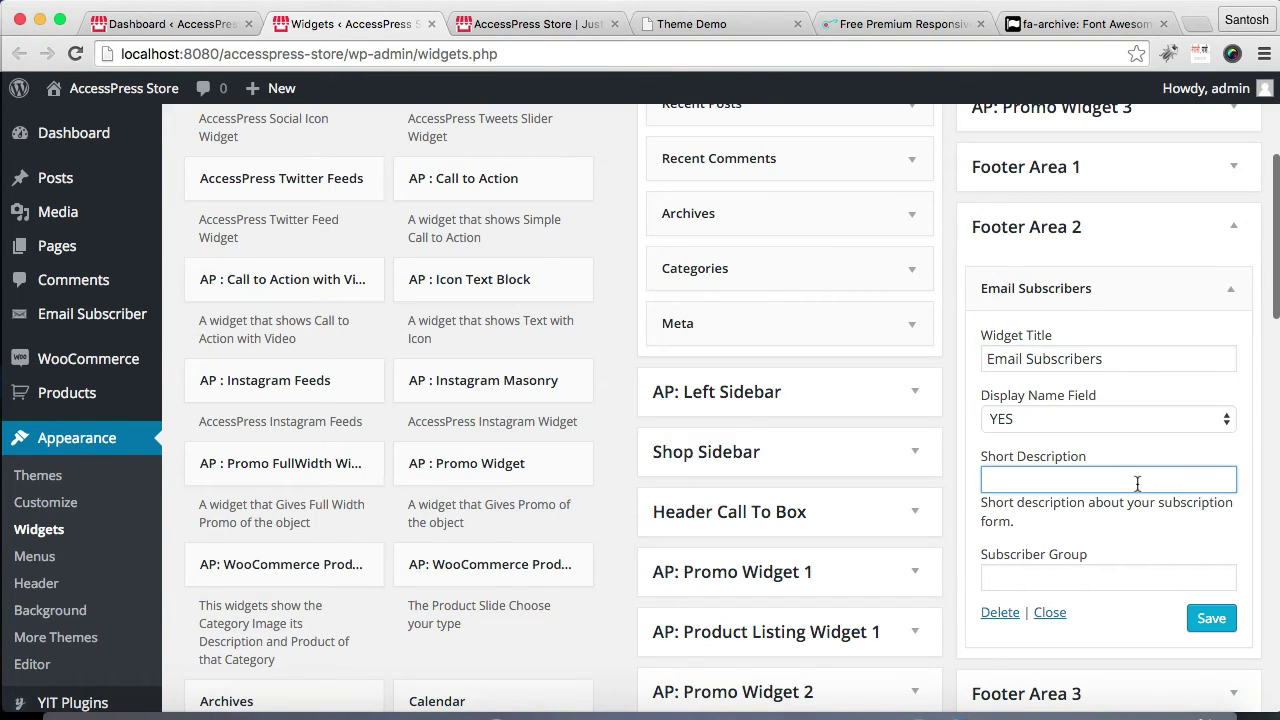
Paste the first lorem ipsum sentence from TextEdit as the Short Description and save the widget.
click(284, 713)
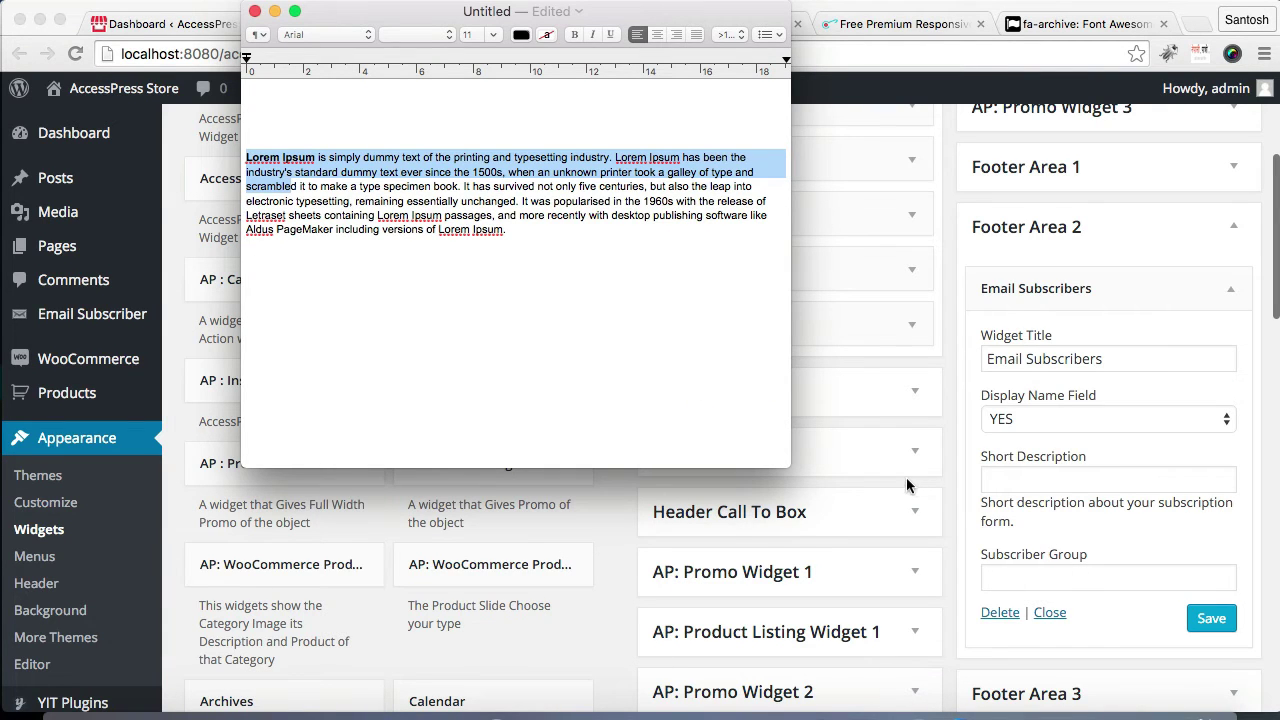
click(310, 193)
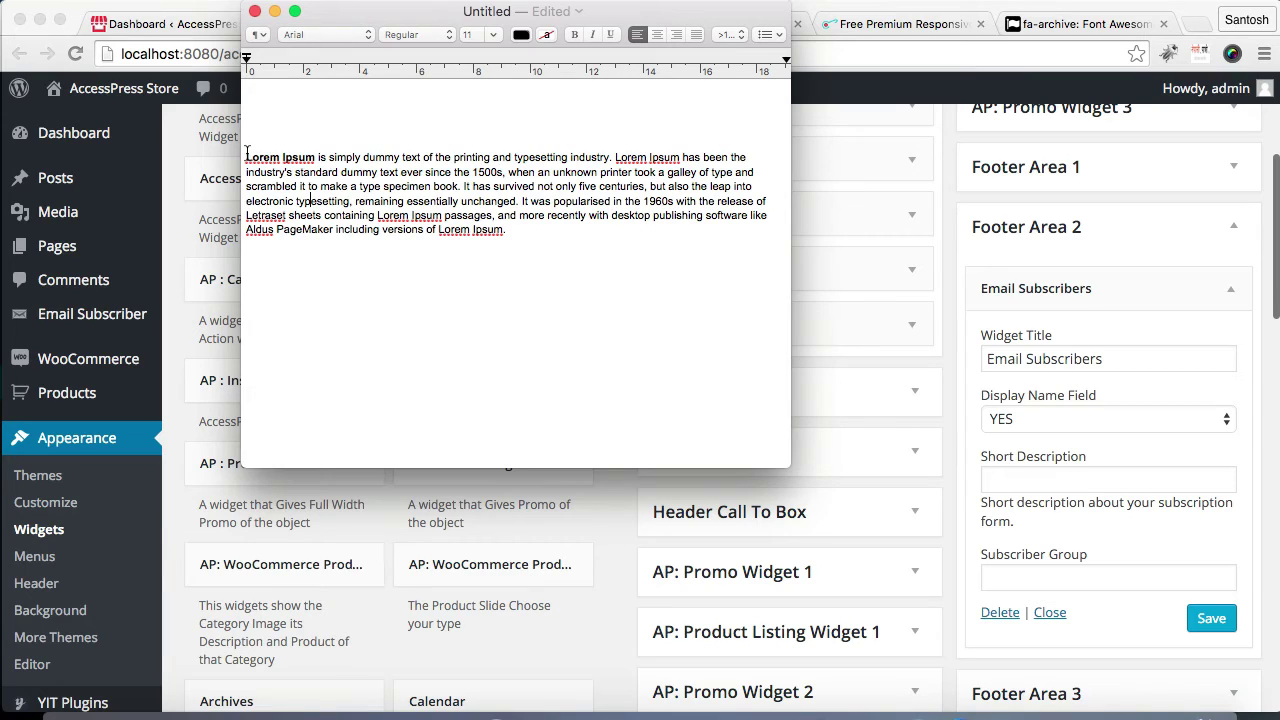
drag(247, 157, 615, 157)
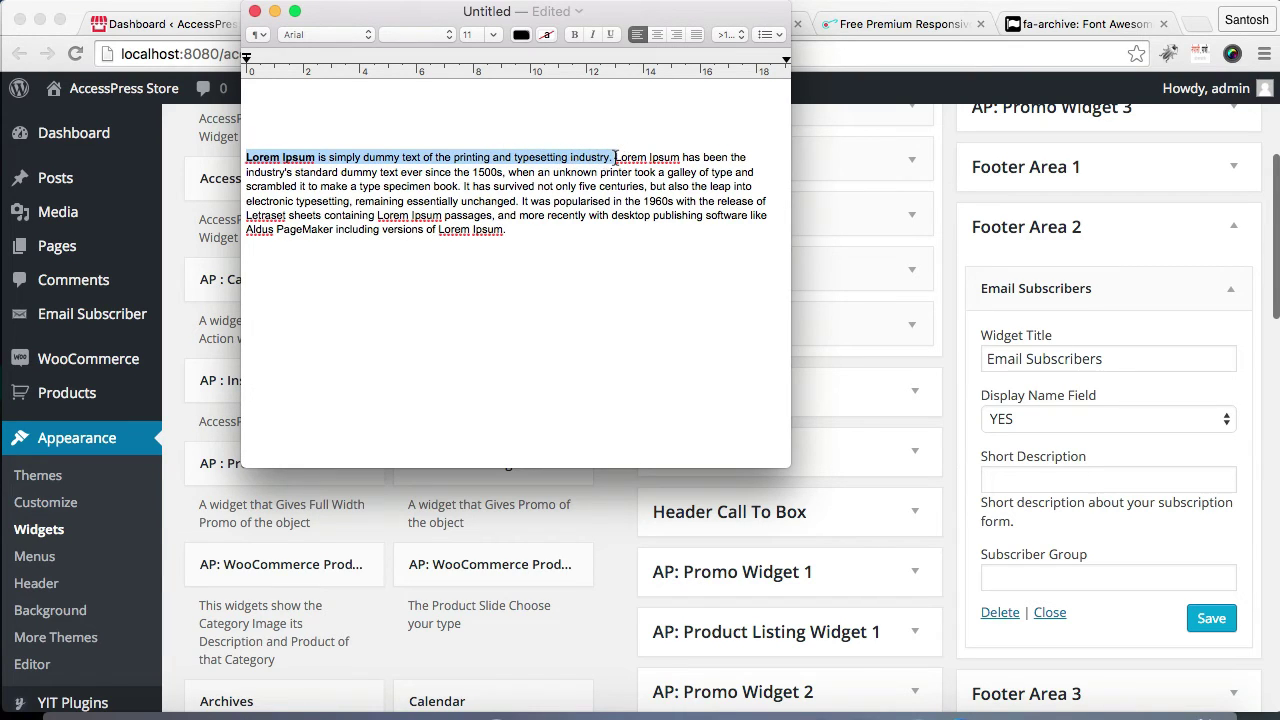
click(1040, 483)
key(super+v)
scroll(1092, 553, down, 5)
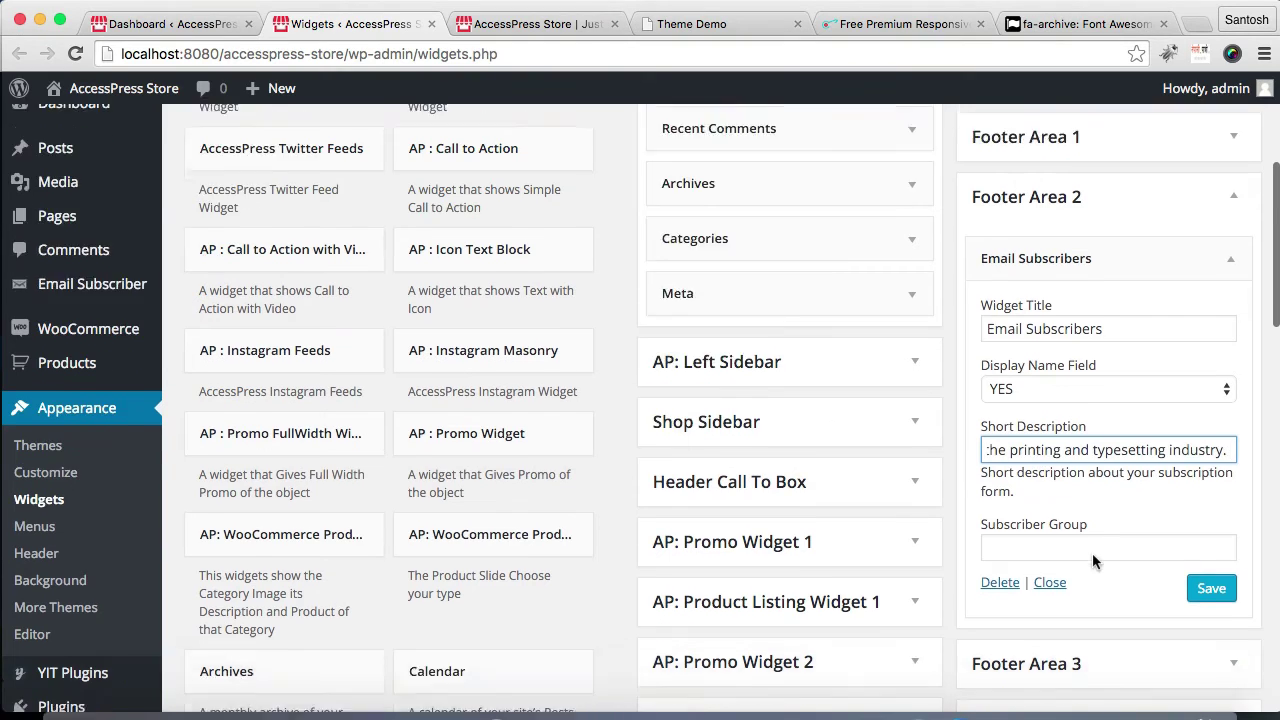
click(1212, 386)
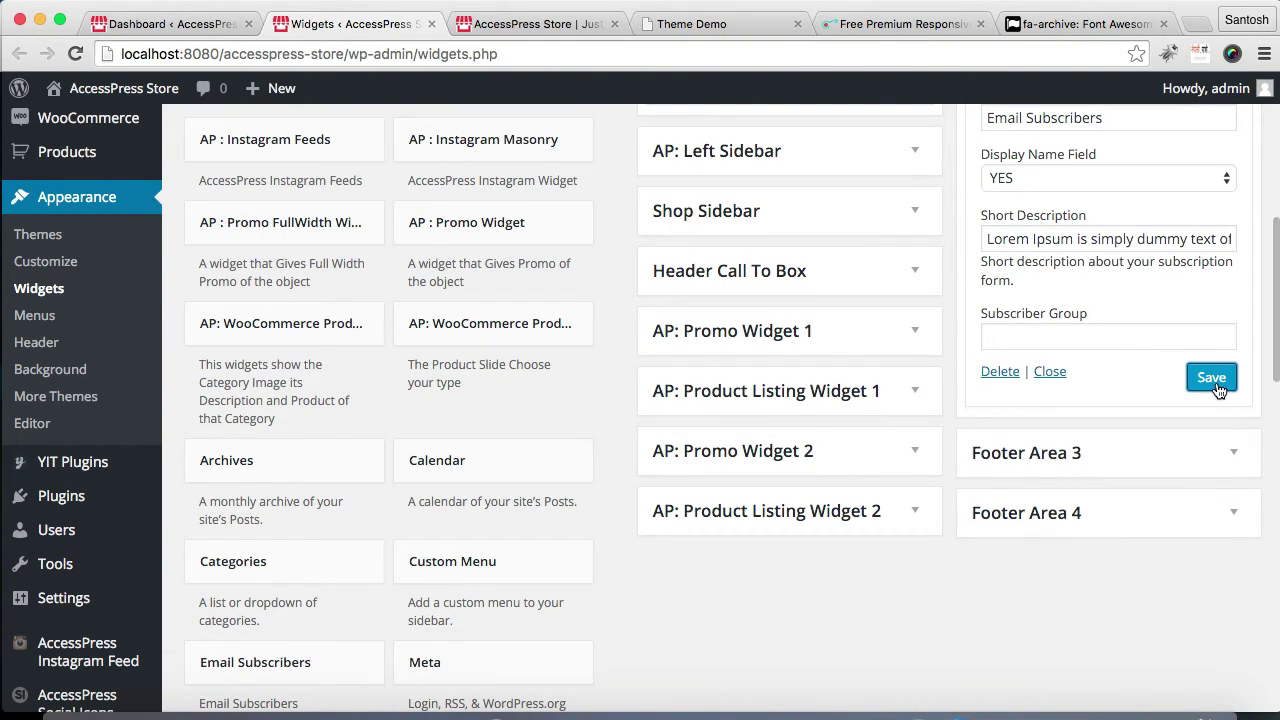
click(503, 24)
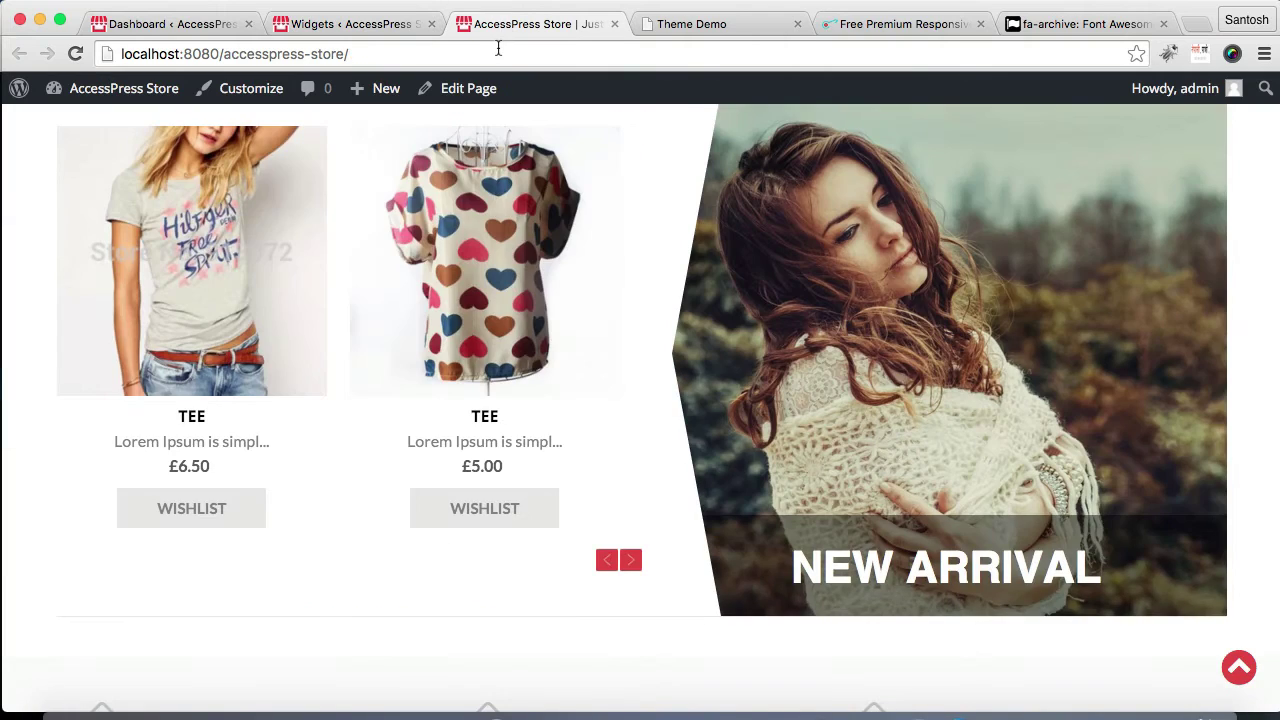
Reload the storefront and scroll down to the footer's Email Subscribers sign-up form.
click(498, 50)
key(Return)
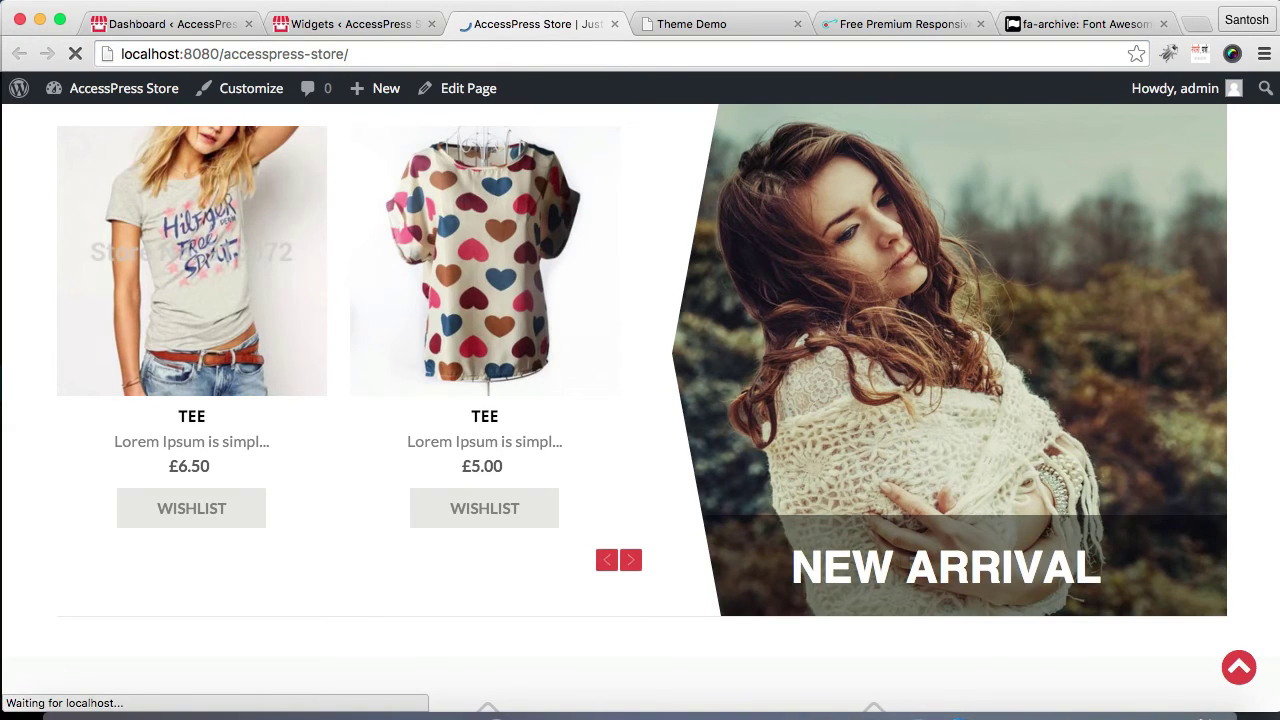
scroll(434, 243, down, 20)
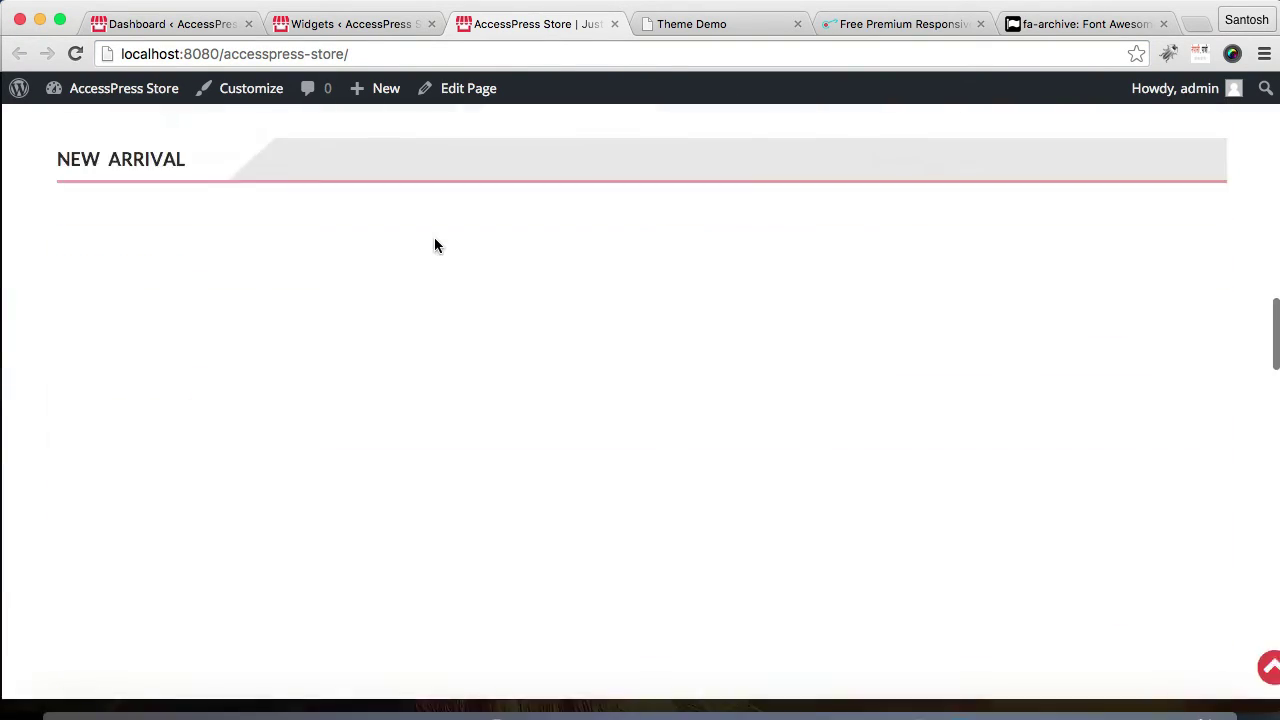
scroll(434, 237, down, 2)
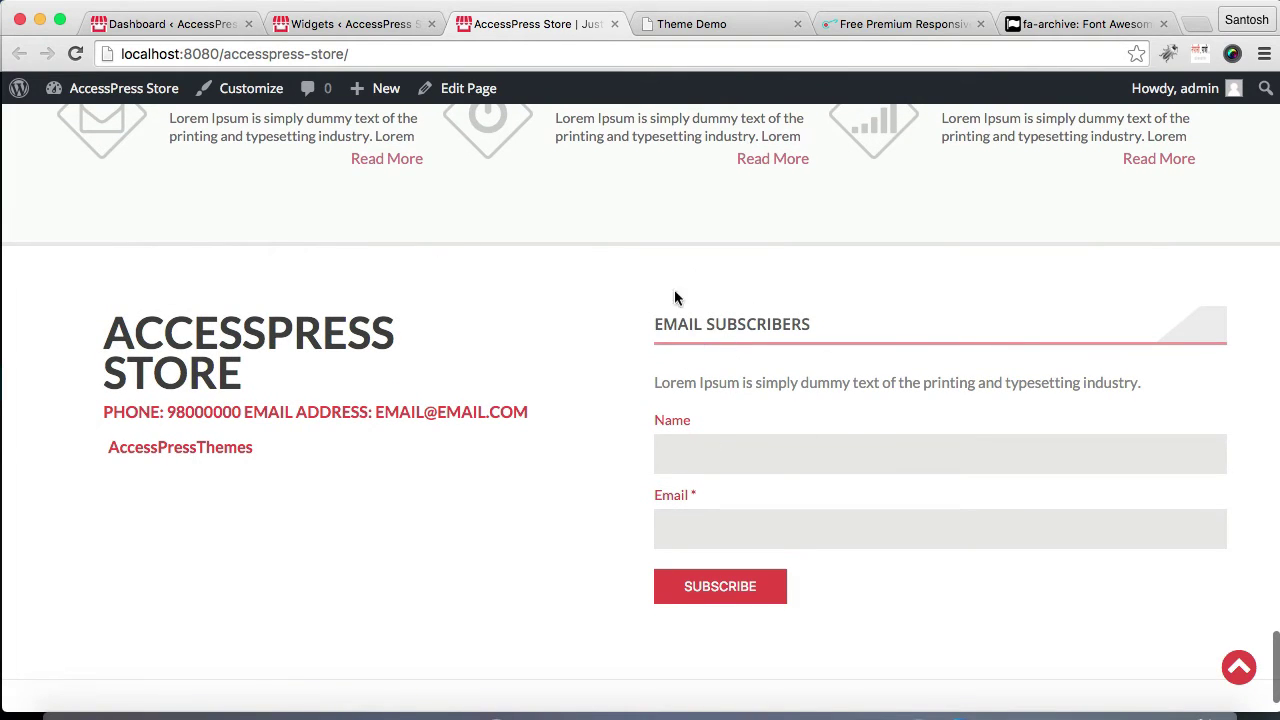
scroll(767, 296, down, 1)
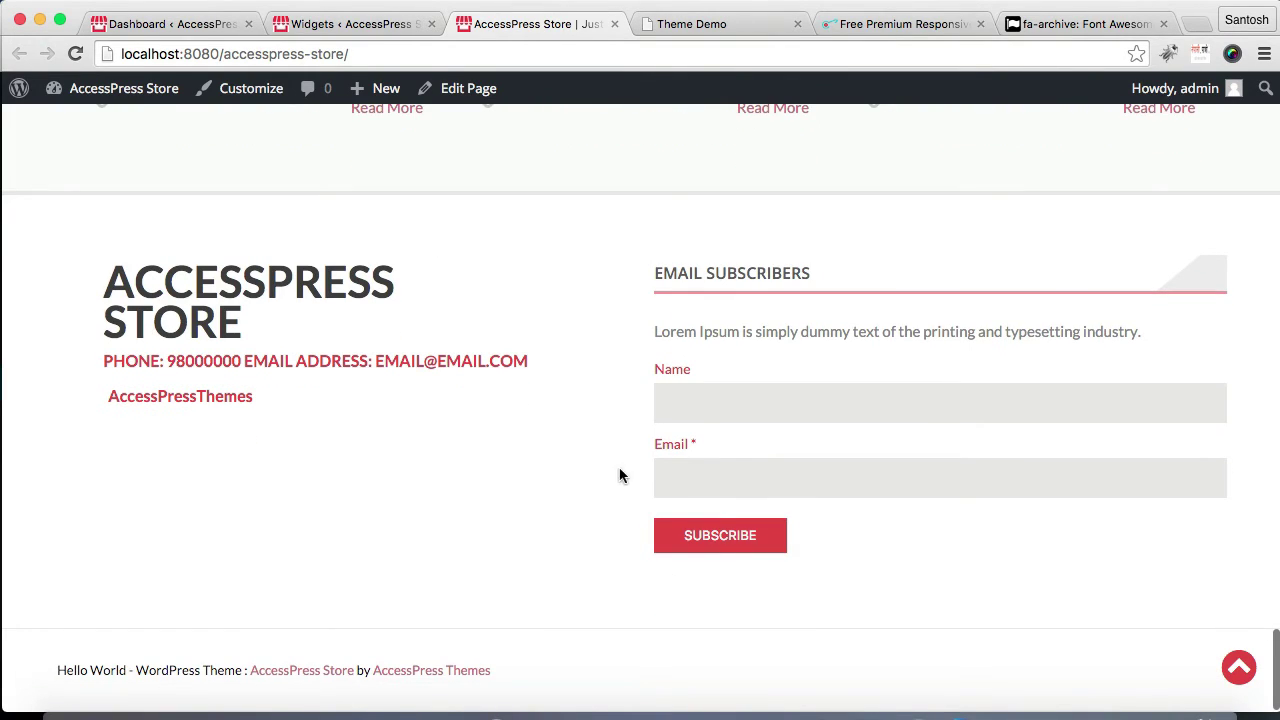
In the widgets admin, collapse the Email Subscribers settings and expand Footer Area 3.
click(325, 22)
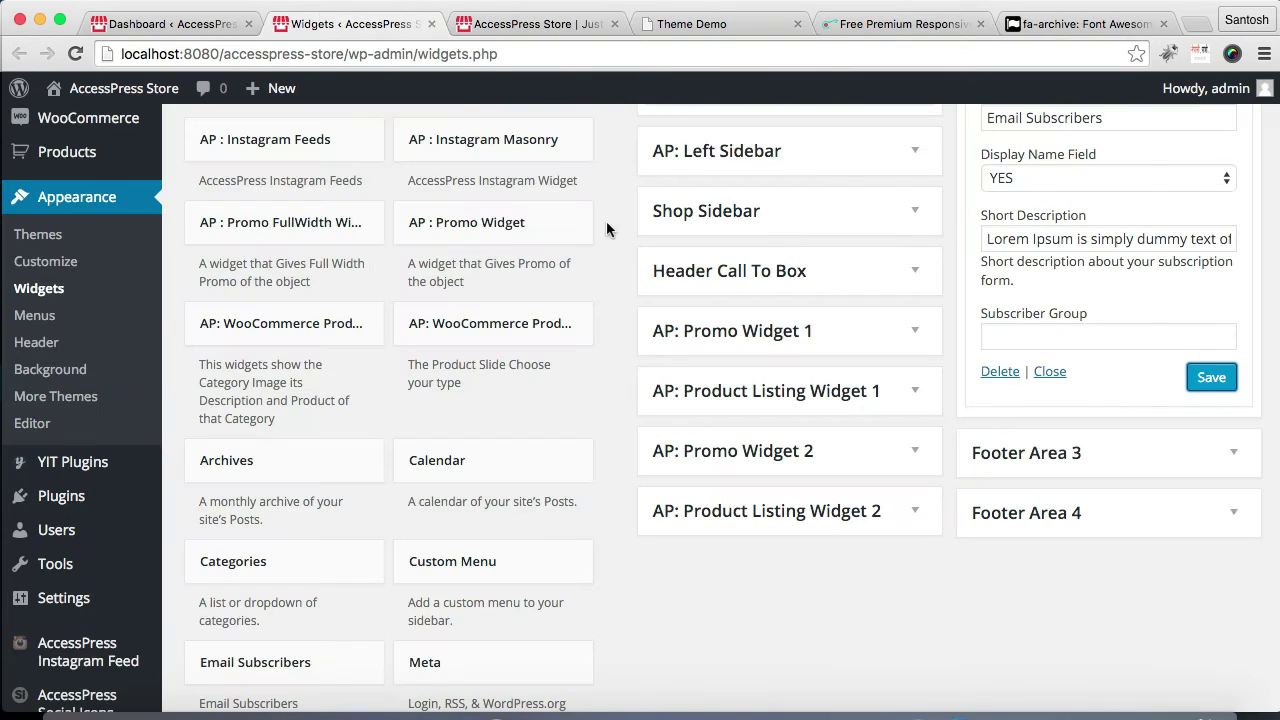
click(1050, 373)
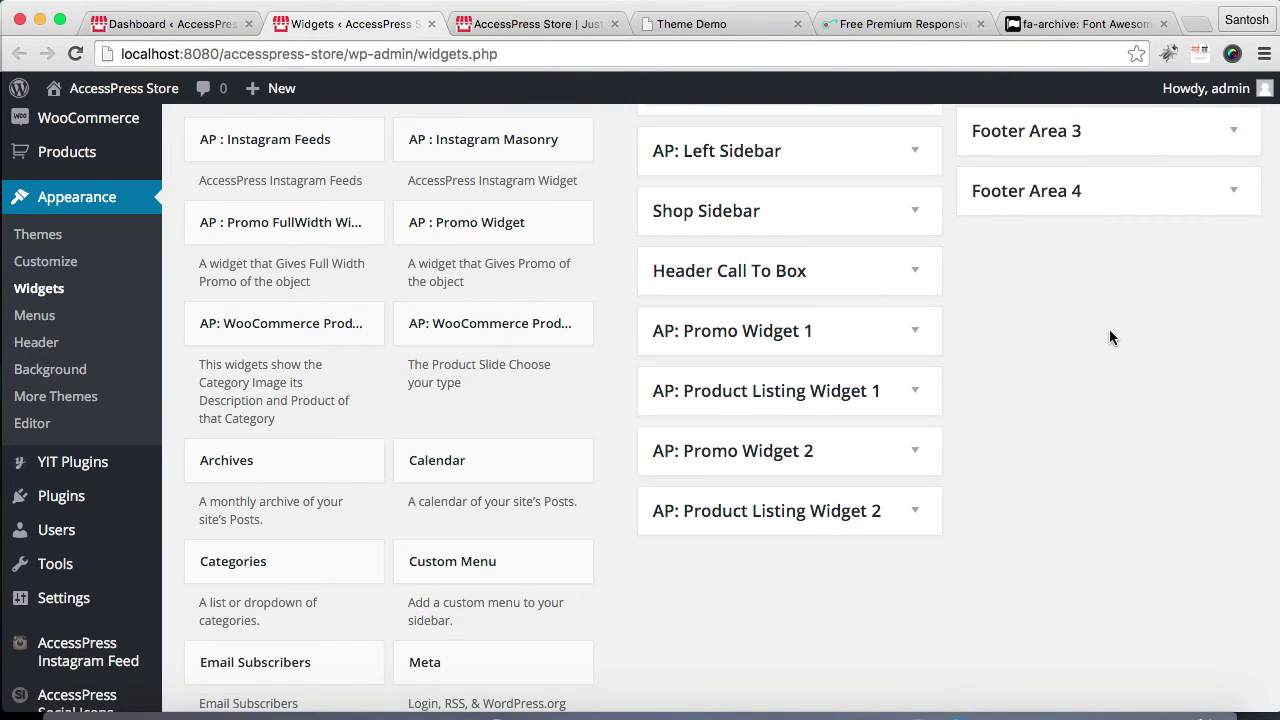
scroll(1109, 329, up, 3)
click(1211, 383)
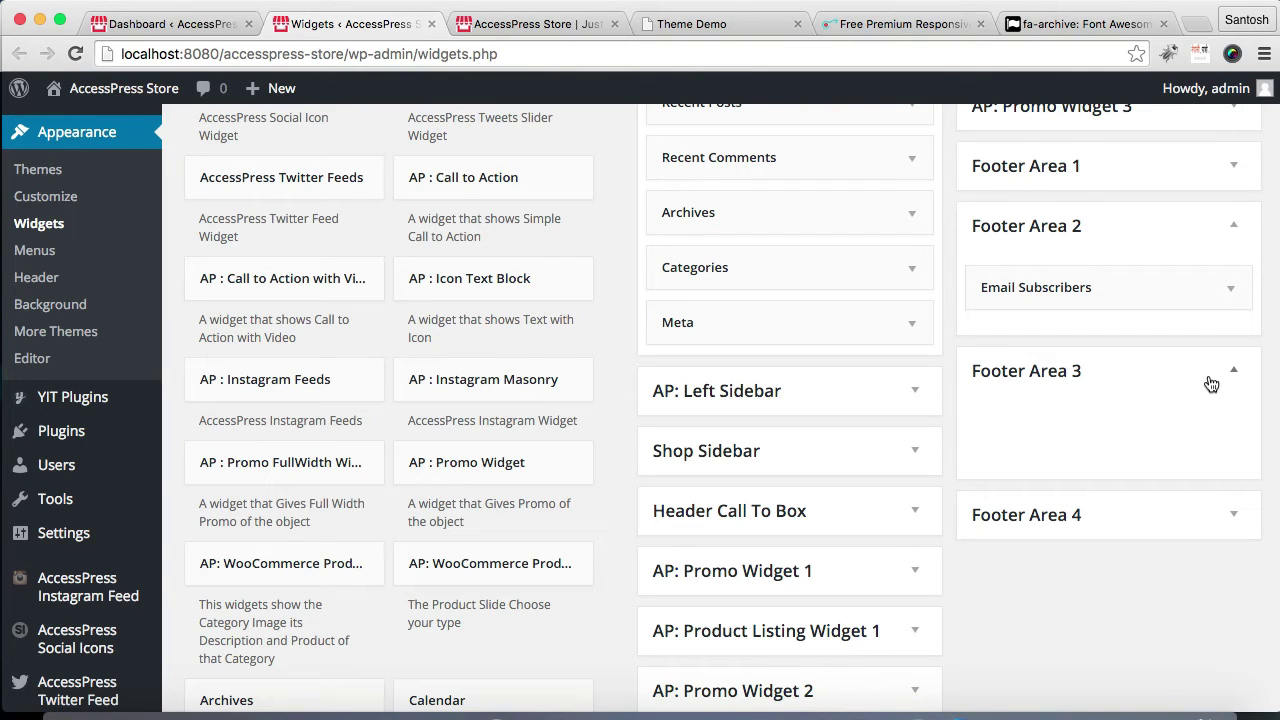
scroll(410, 316, up, 2)
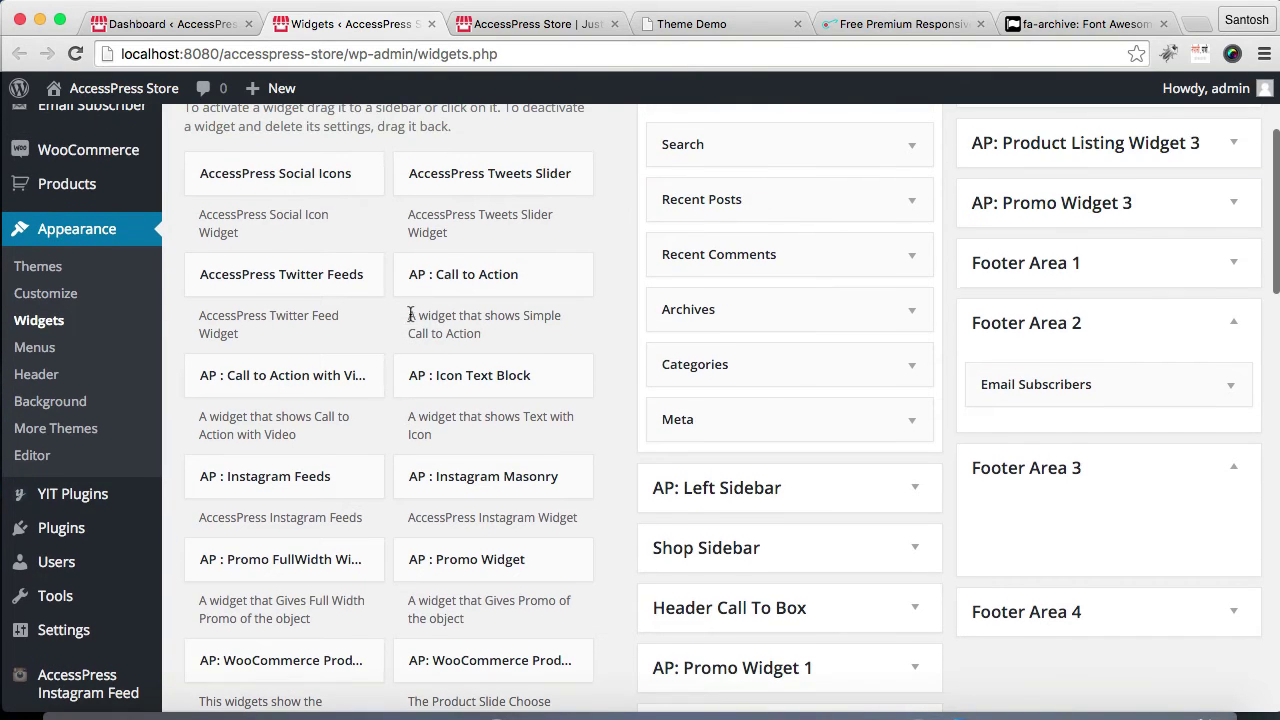
scroll(352, 317, up, 3)
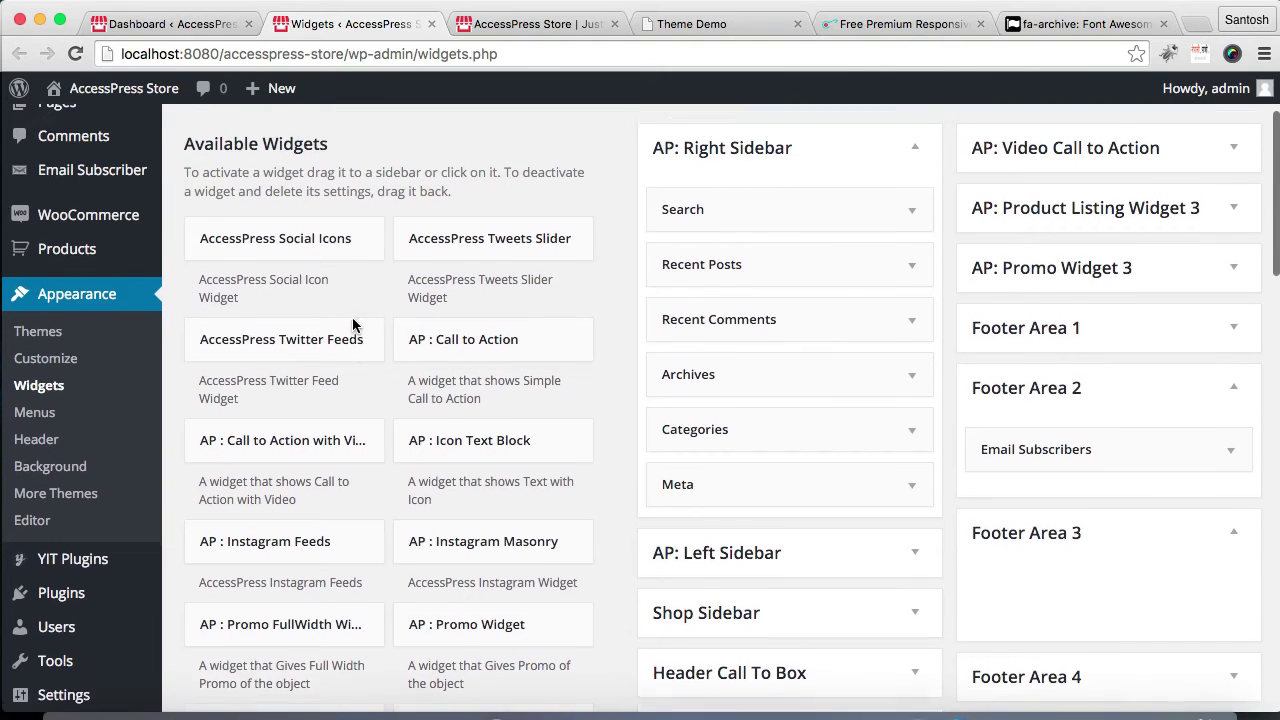
scroll(352, 317, down, 2)
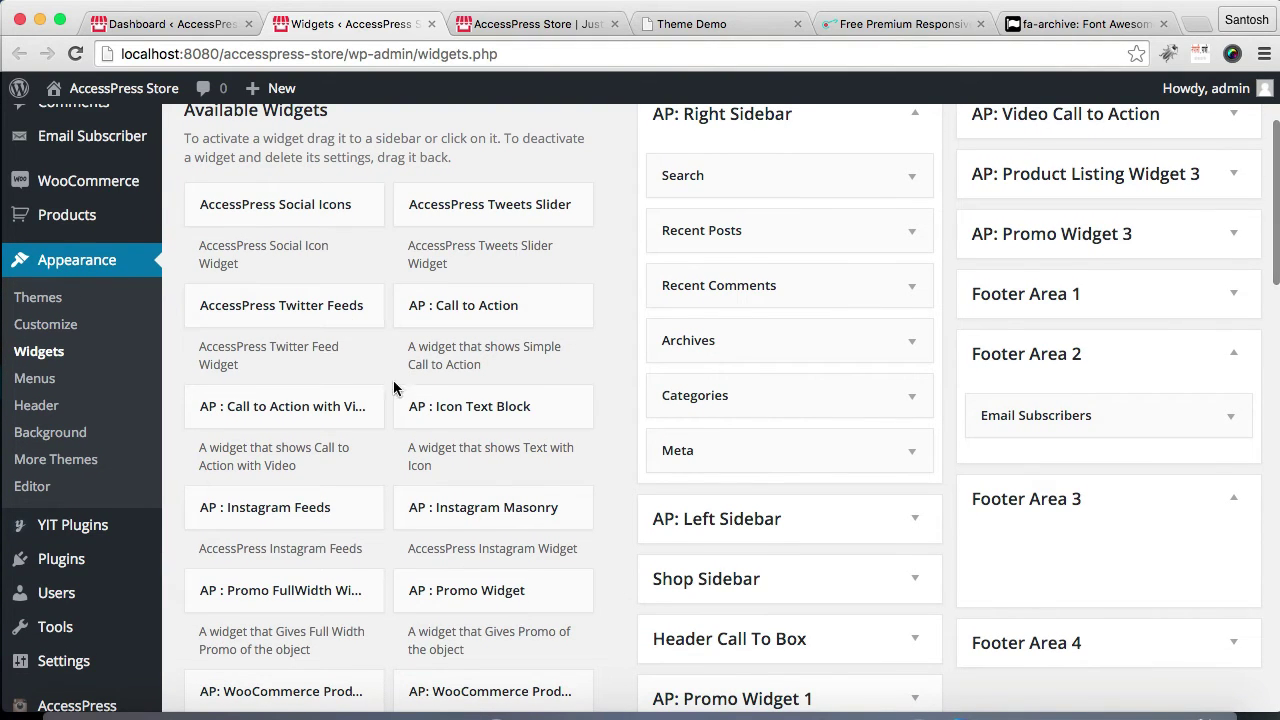
scroll(410, 420, down, 6)
scroll(429, 422, down, 15)
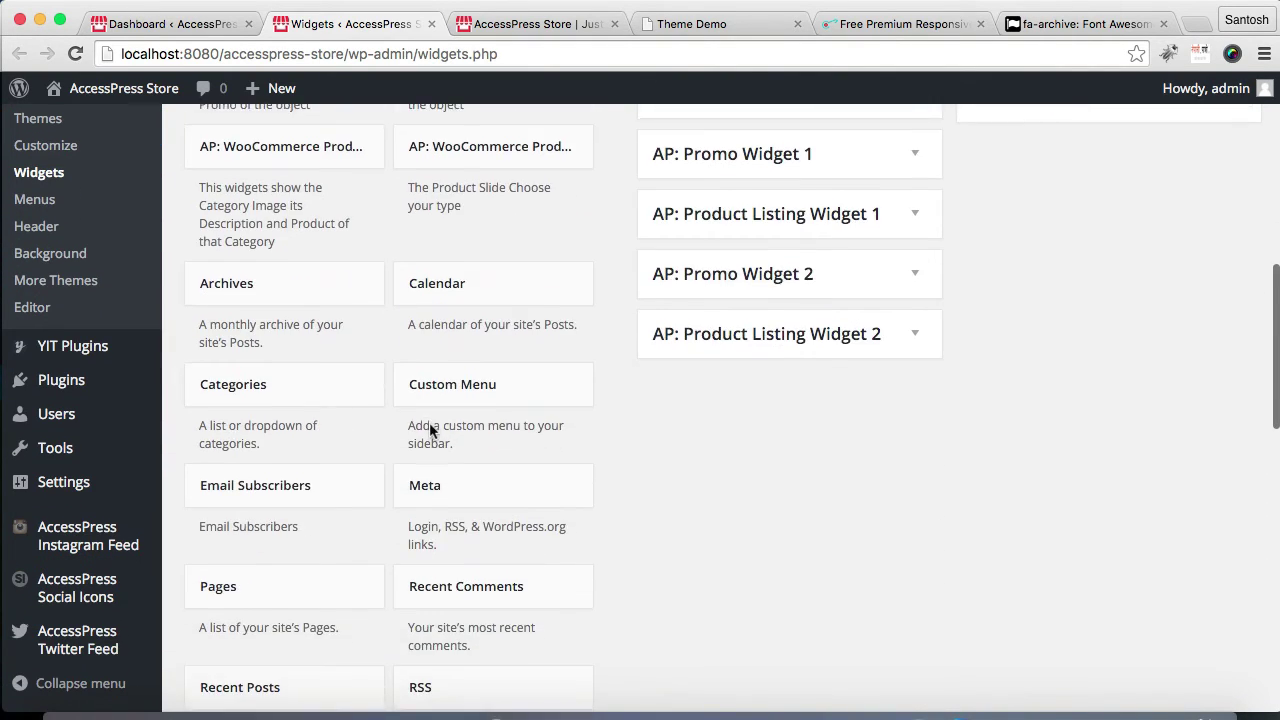
scroll(429, 422, down, 7)
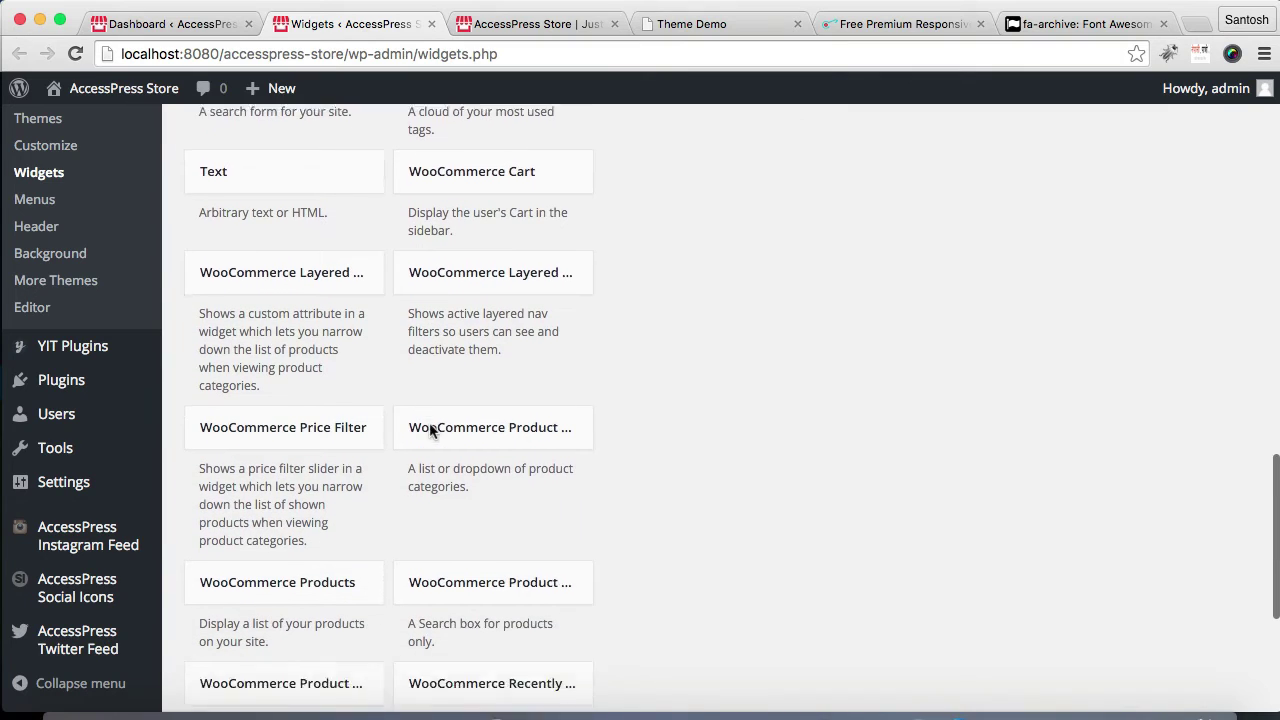
scroll(429, 432, up, 20)
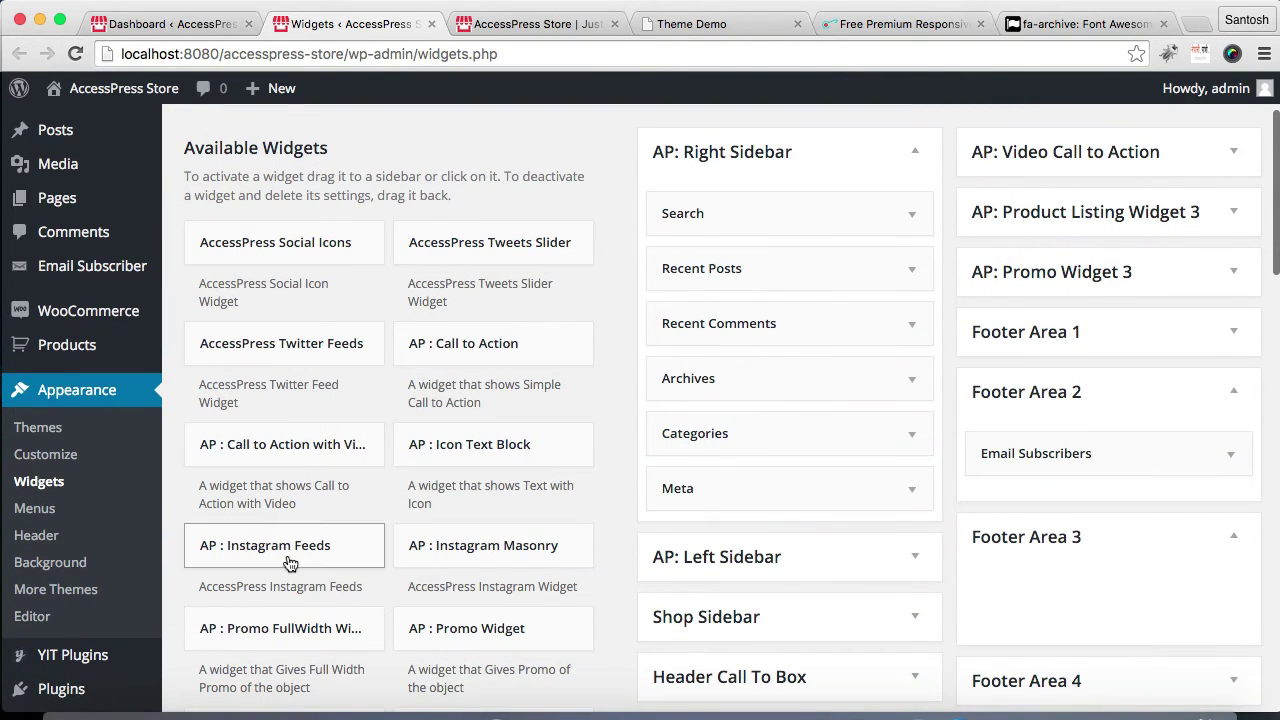
Drop an AP : Instagram Feeds widget into Footer Area 3, then delete it.
drag(289, 563, 1121, 573)
scroll(931, 565, up, 2)
scroll(933, 566, down, 5)
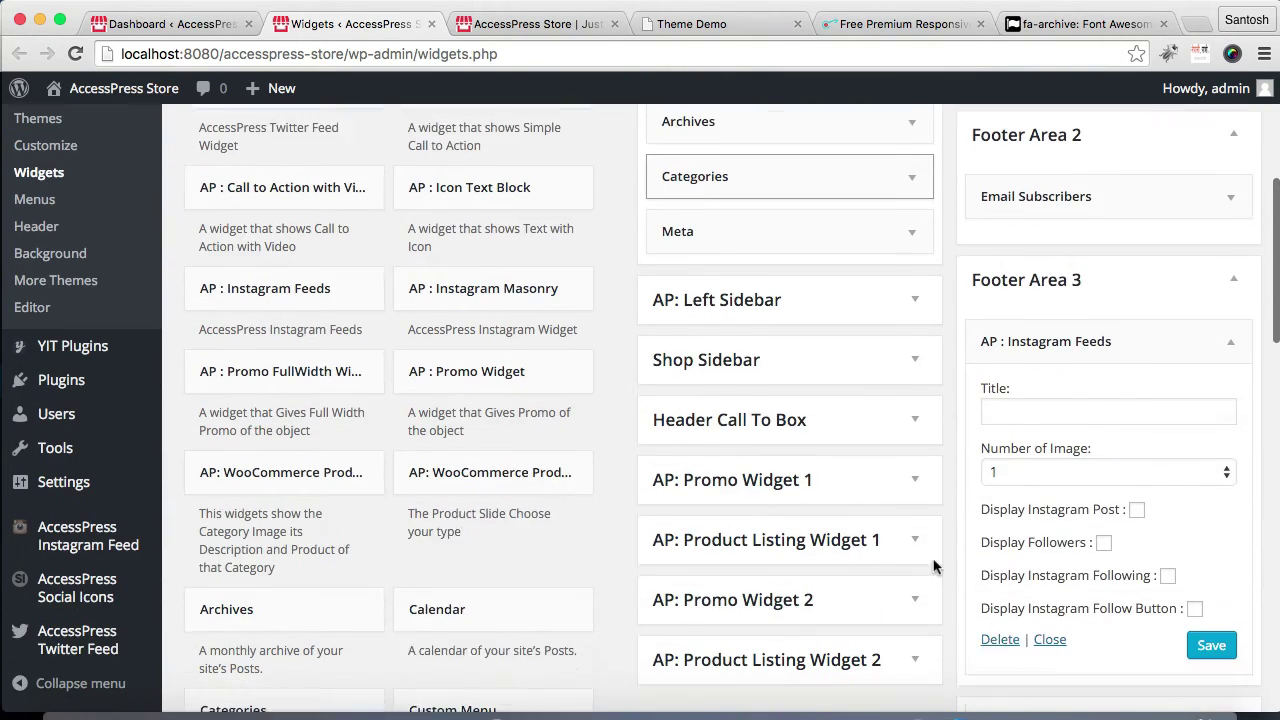
scroll(933, 566, down, 1)
click(1041, 393)
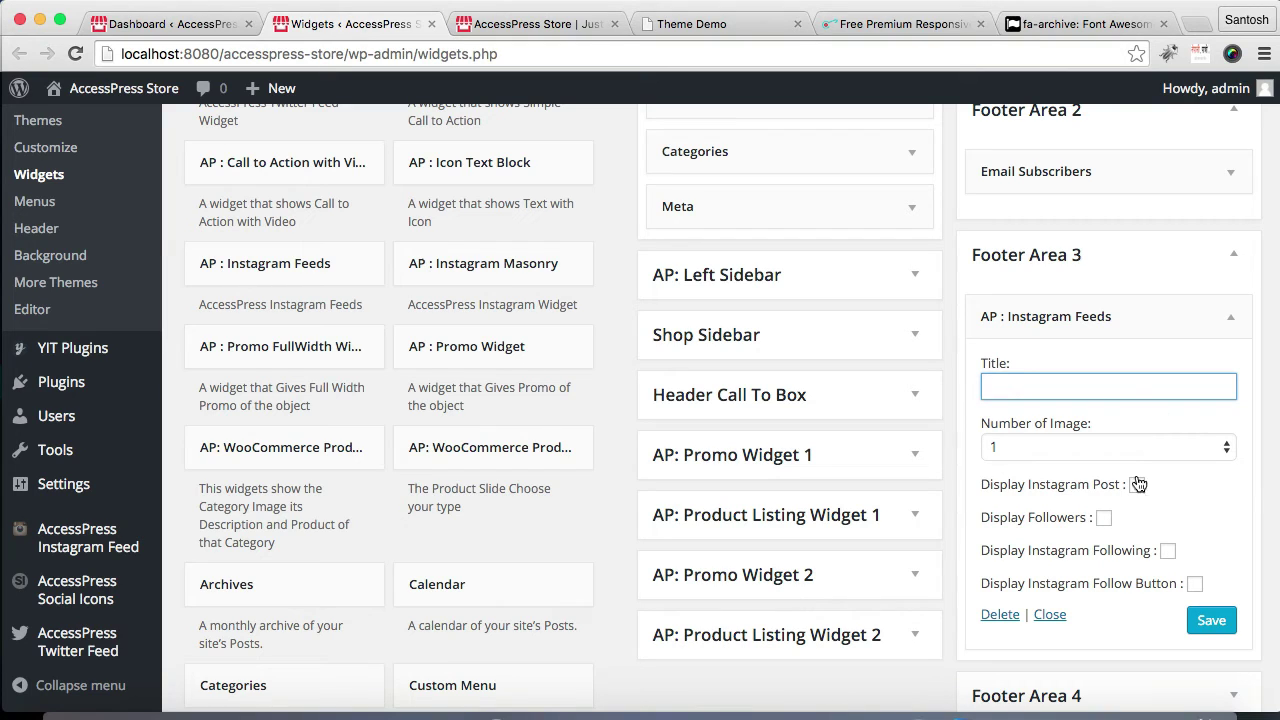
click(1000, 614)
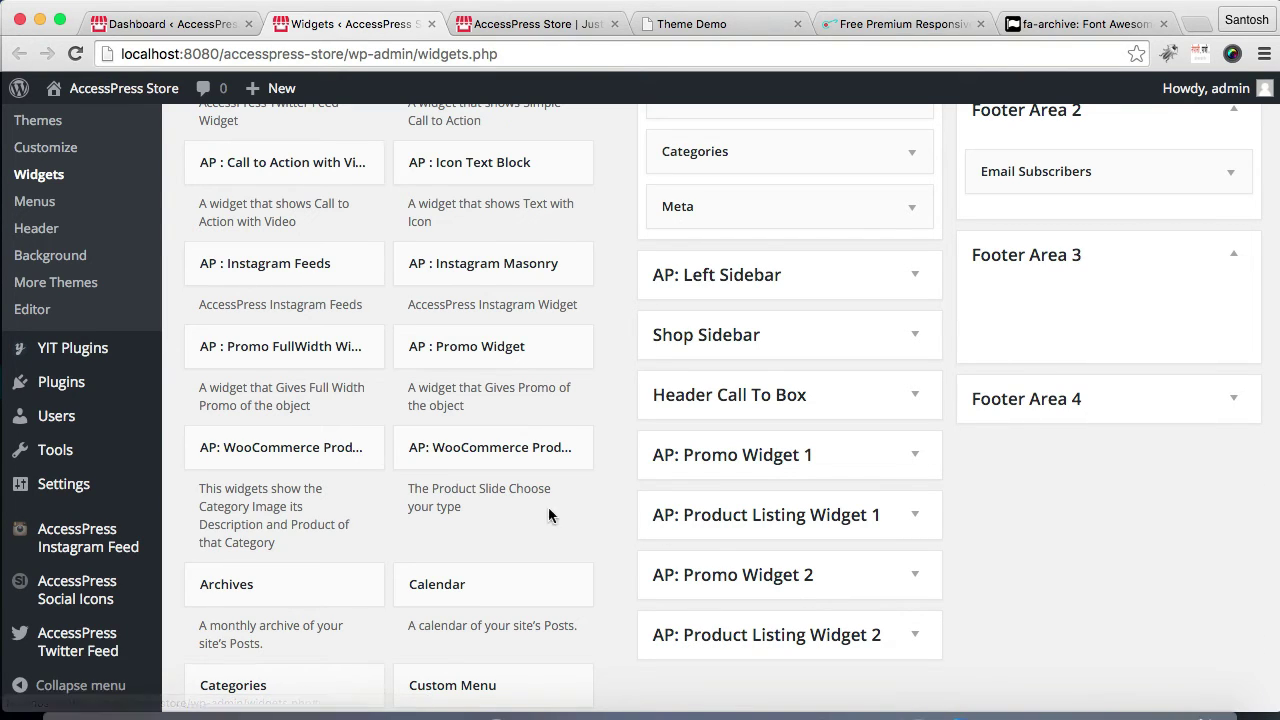
scroll(432, 470, down, 2)
scroll(509, 423, up, 5)
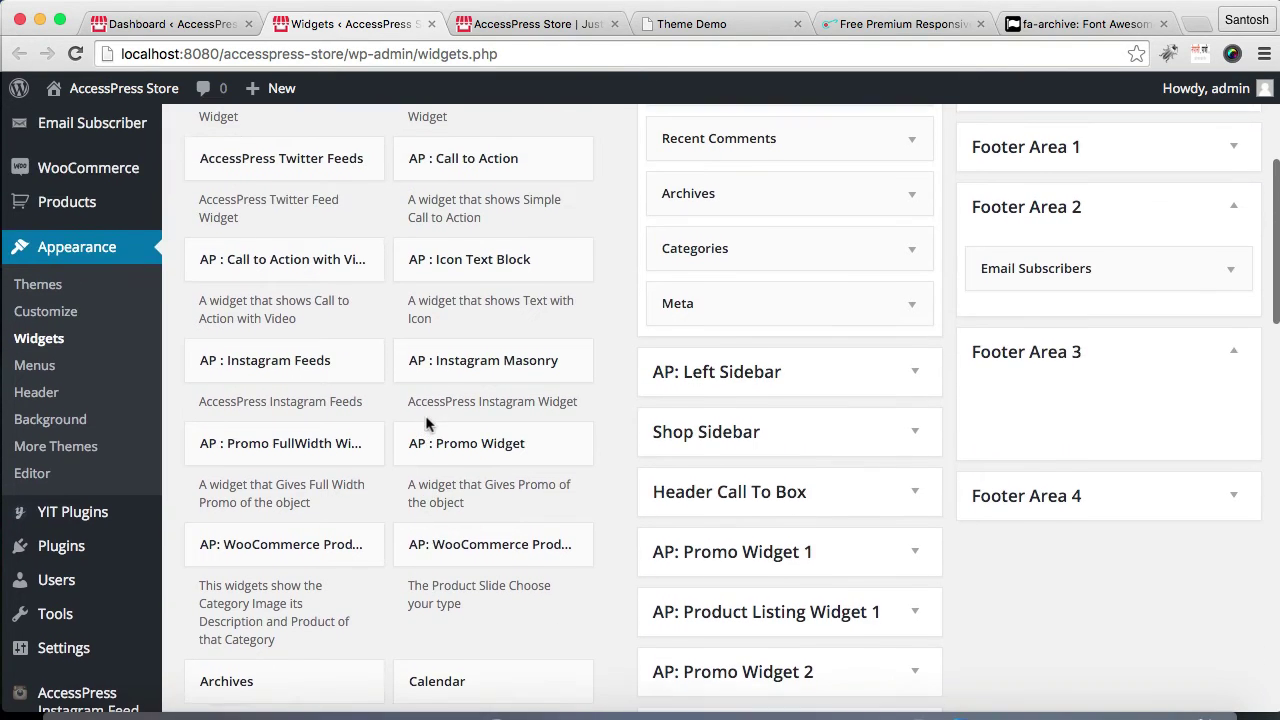
Add AccessPress Twitter Feeds to Footer Area 3 titled 'Follow Us On Twitter' with Template 1, and save.
drag(294, 223, 1085, 446)
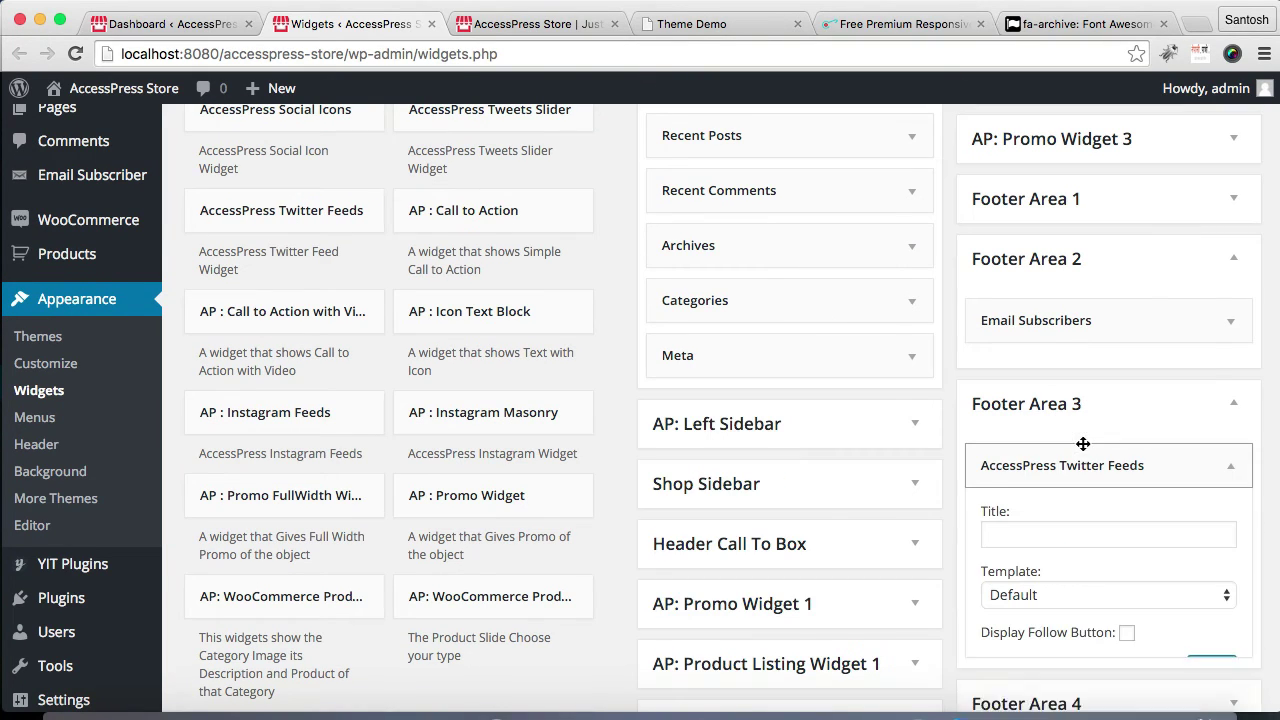
click(1041, 540)
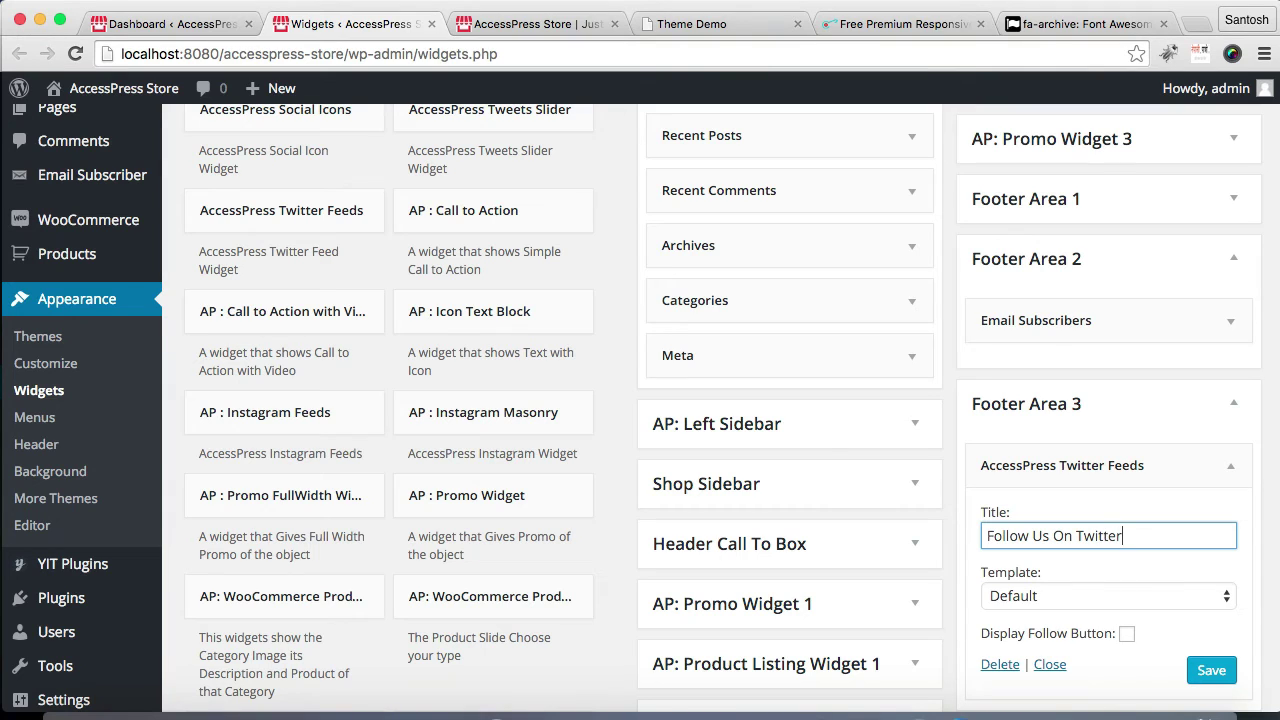
scroll(1140, 577, down, 3)
click(1205, 440)
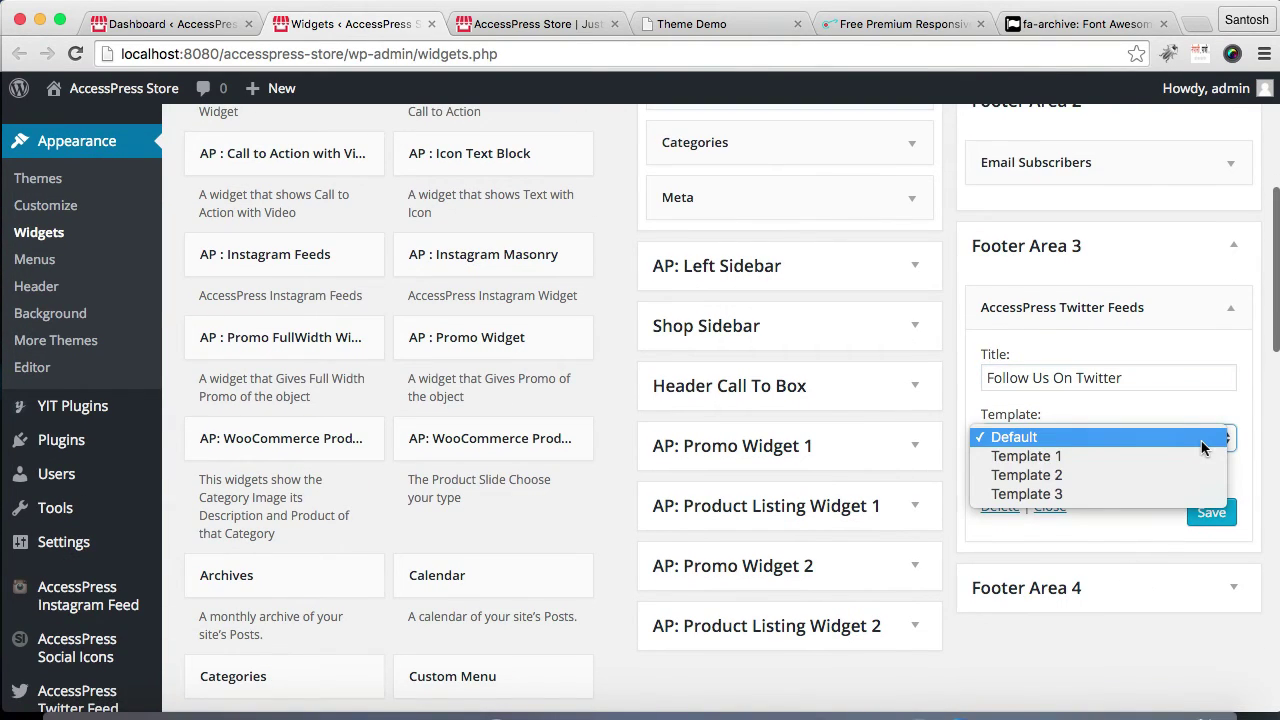
click(1201, 455)
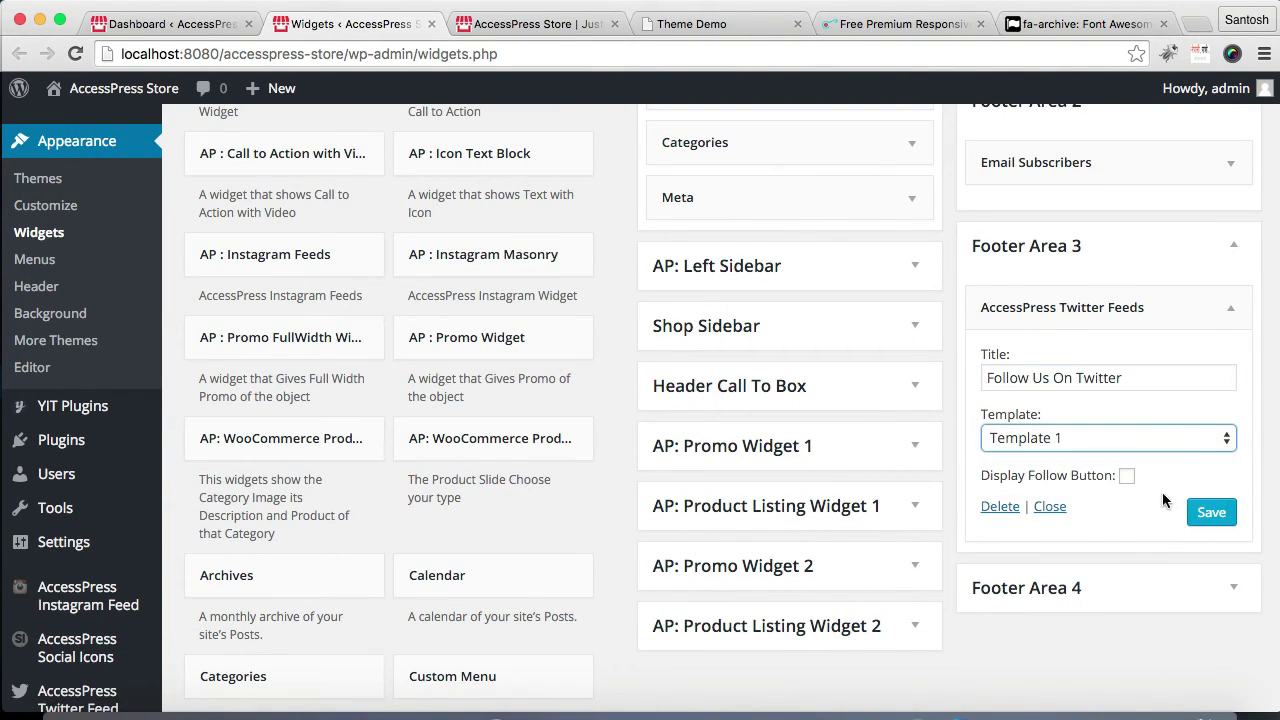
click(1224, 513)
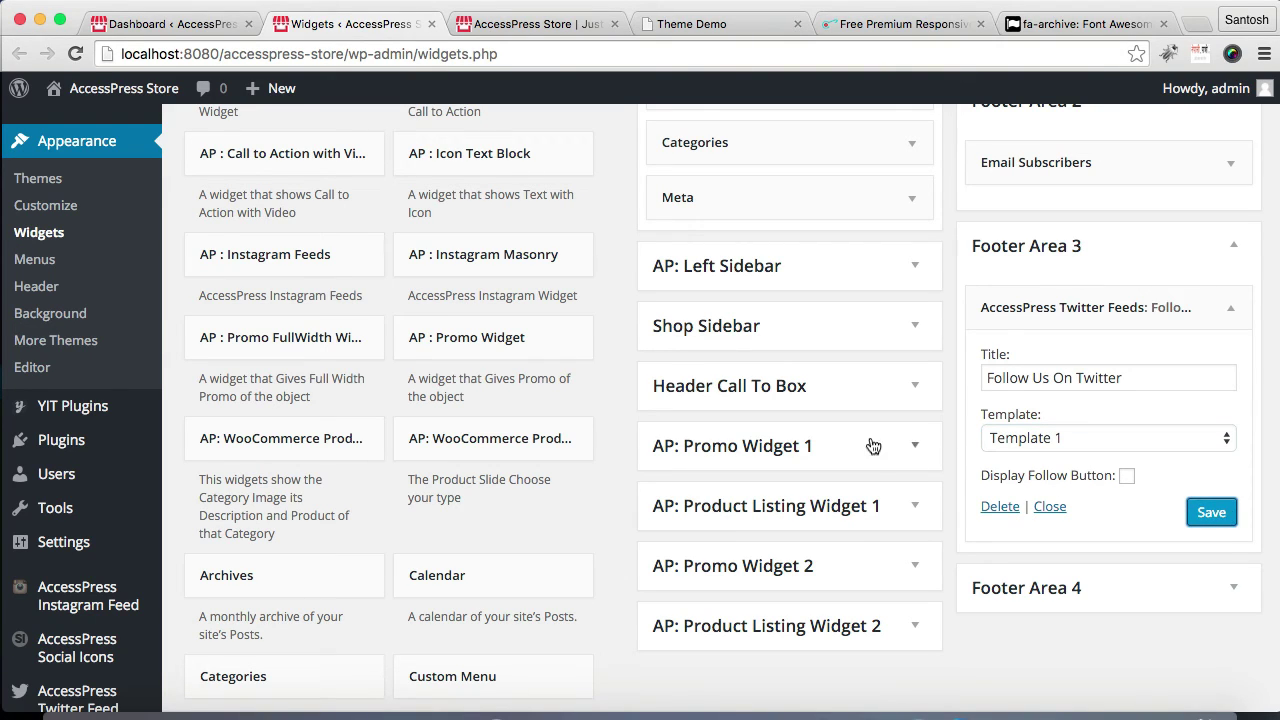
click(516, 26)
click(505, 52)
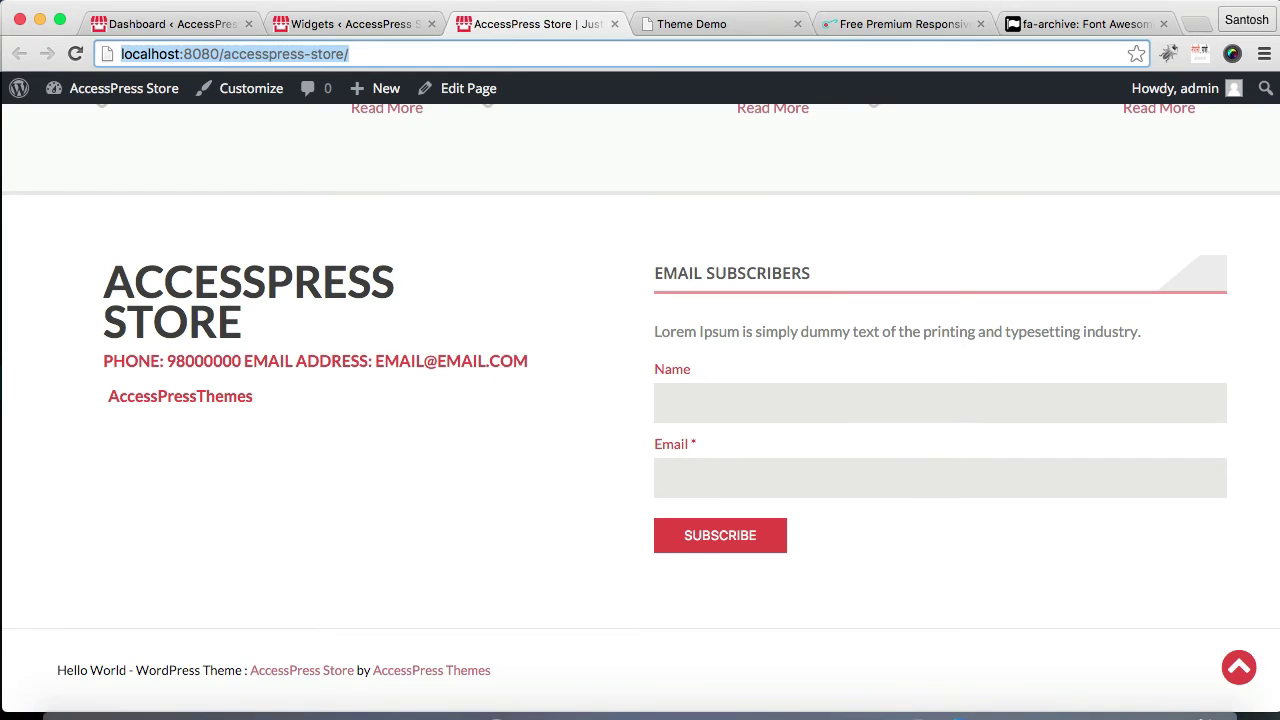
Reload the storefront and scroll to the footer to check the new Twitter feed column.
key(Return)
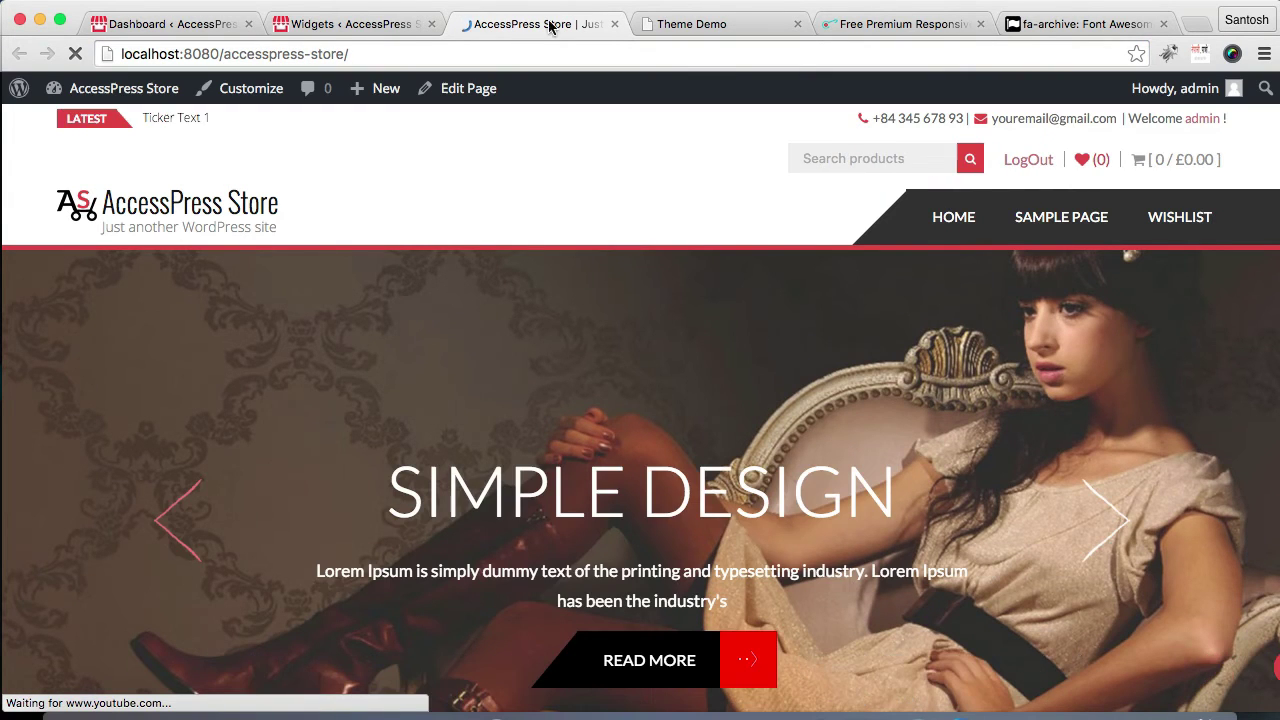
scroll(743, 166, down, 15)
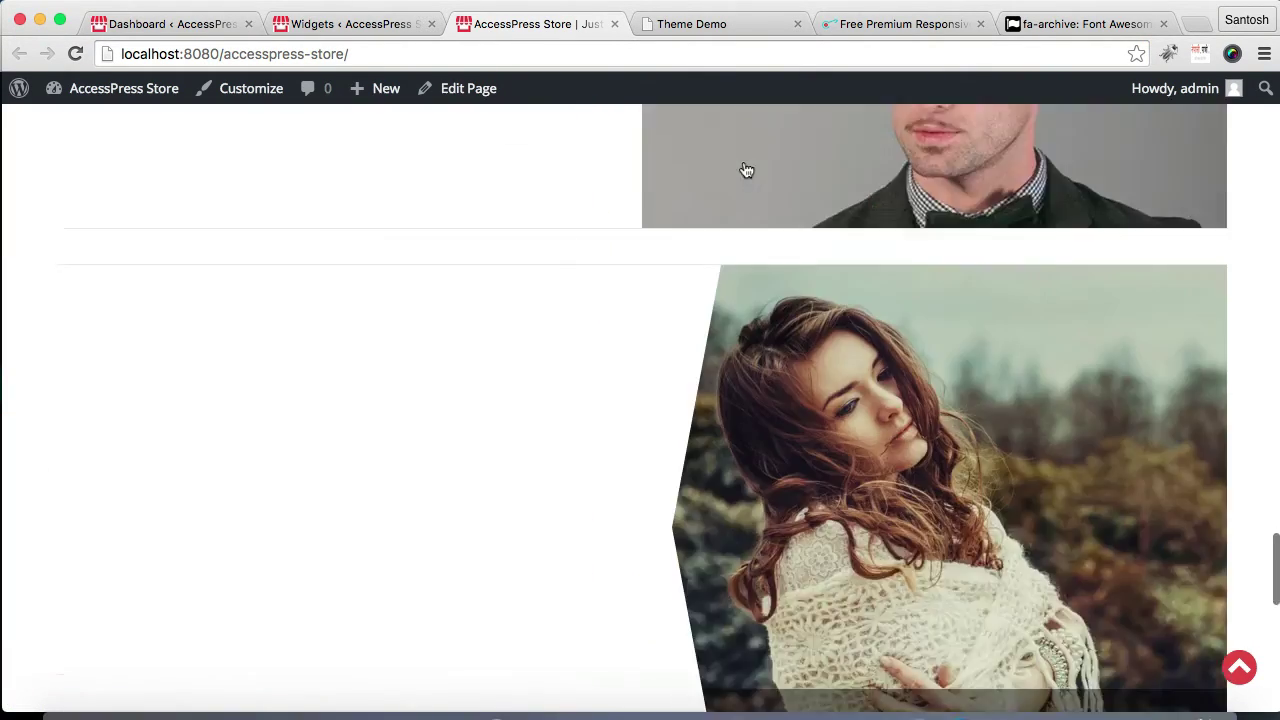
scroll(746, 170, down, 10)
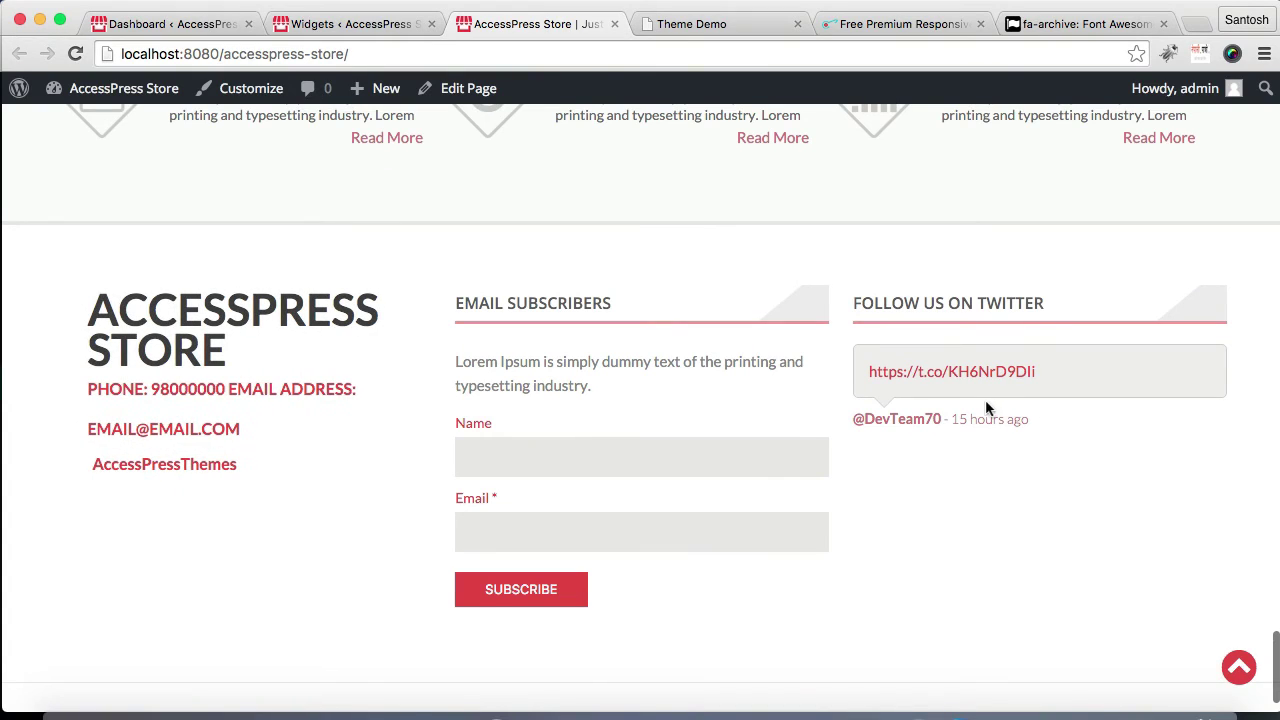
scroll(996, 323, down, 1)
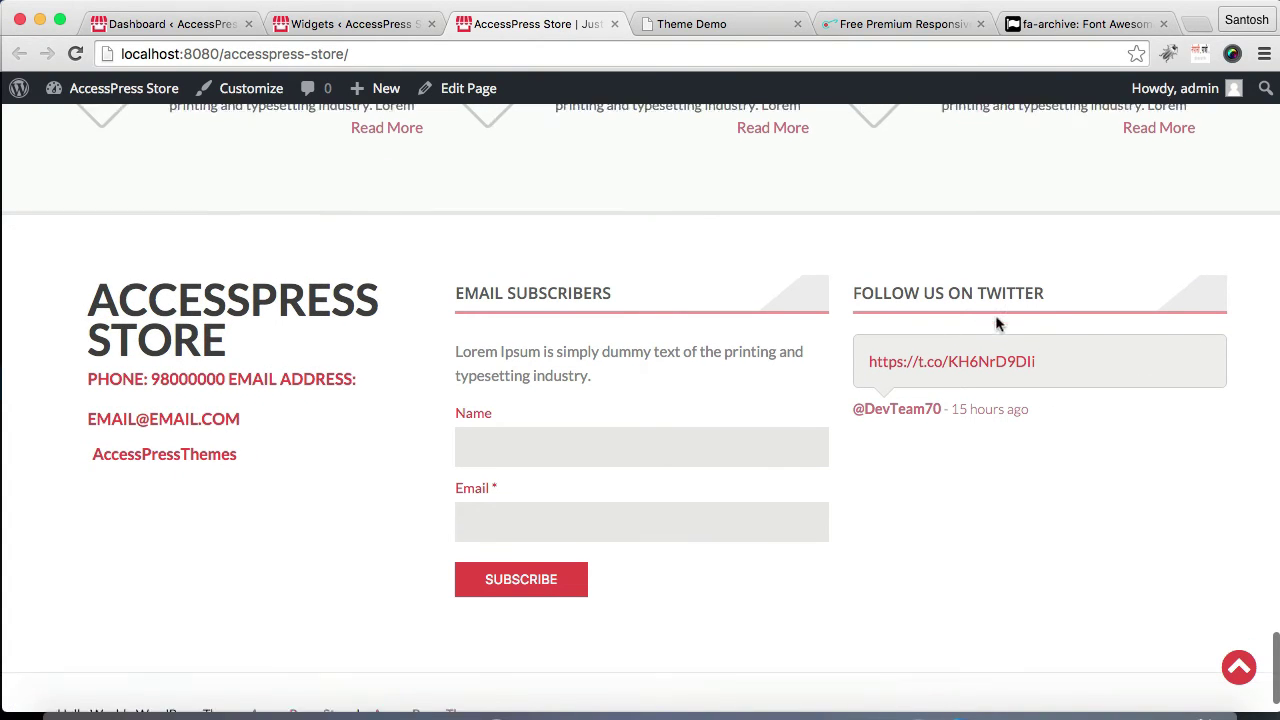
scroll(996, 323, down, 1)
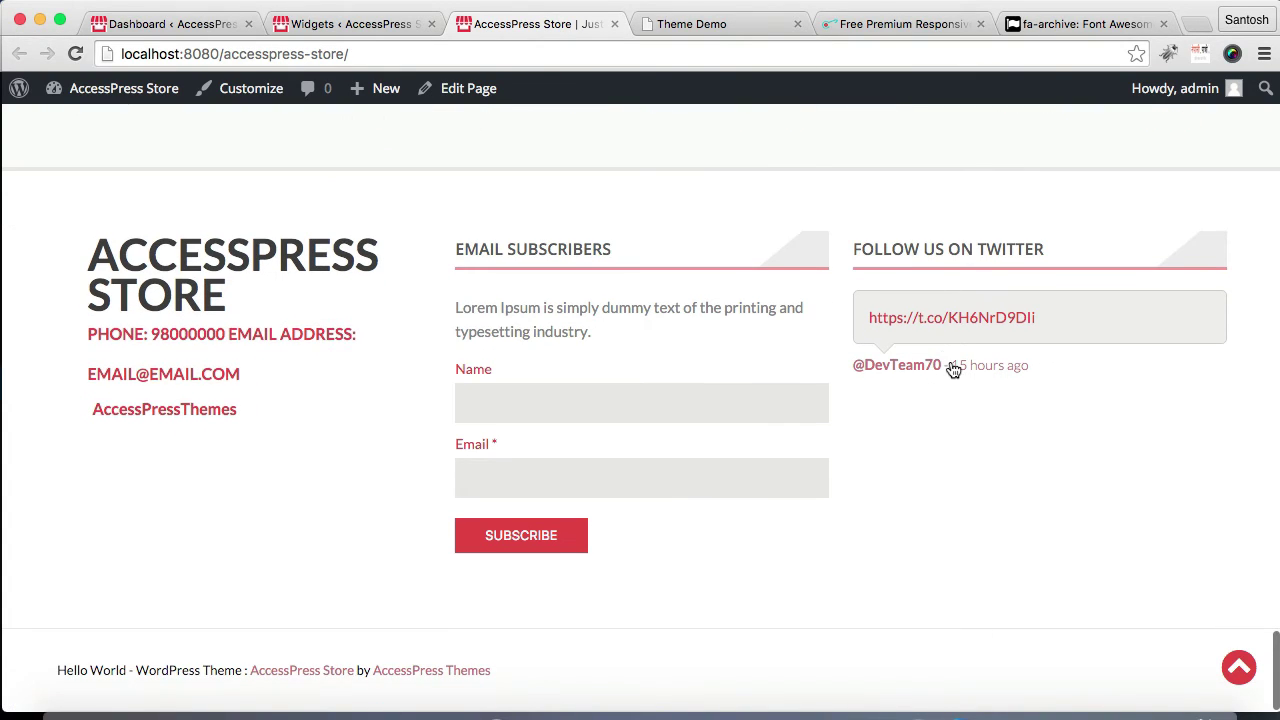
click(332, 28)
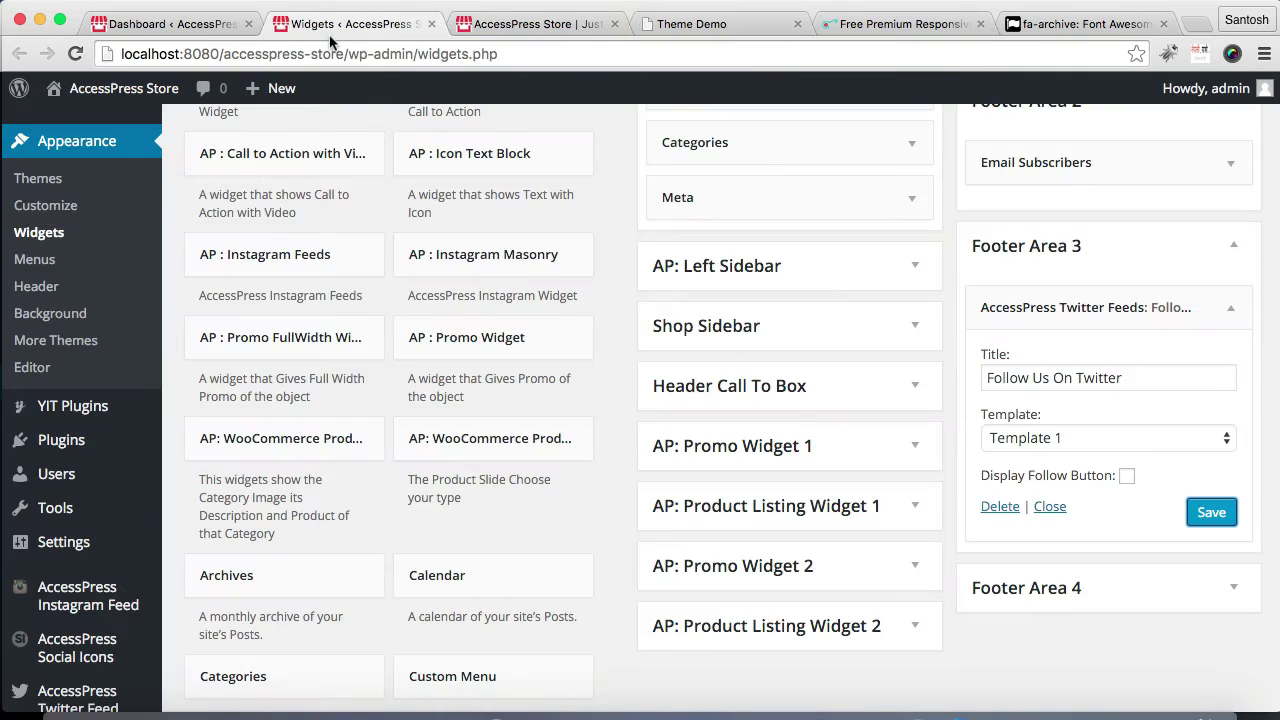
Collapse the Twitter widget and add a Pages widget to Footer Area 4.
click(1049, 507)
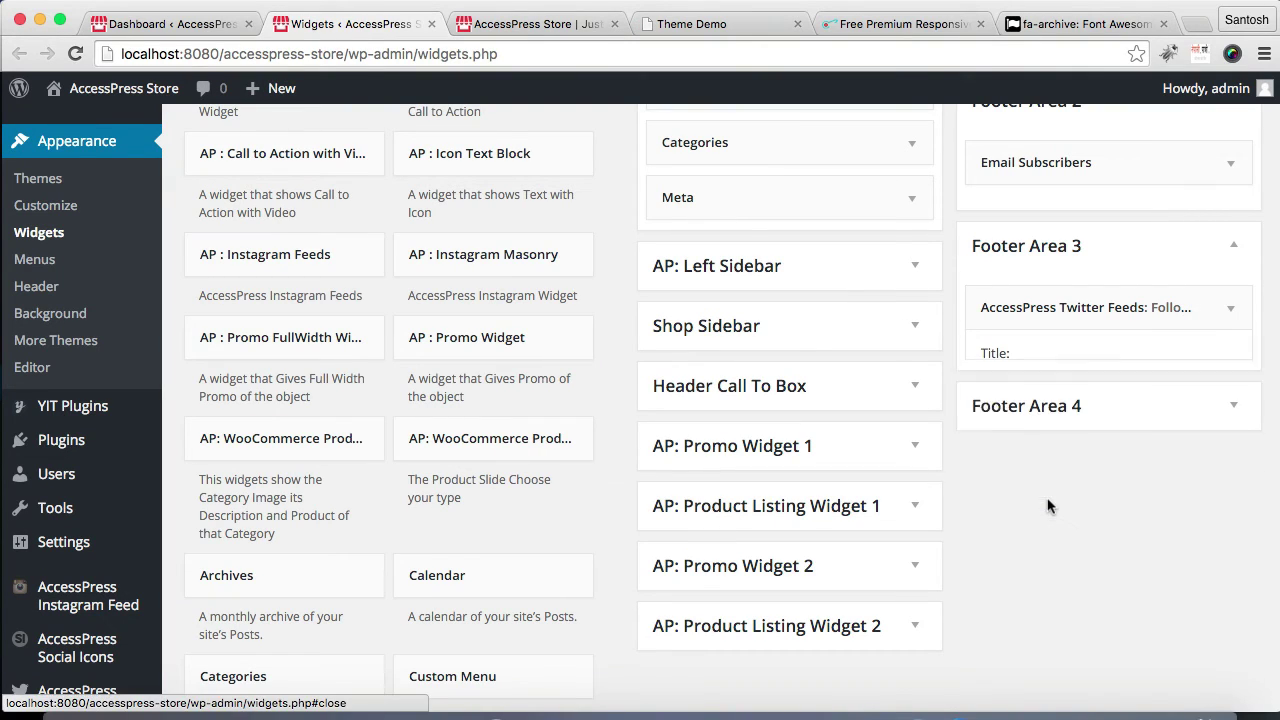
click(1230, 394)
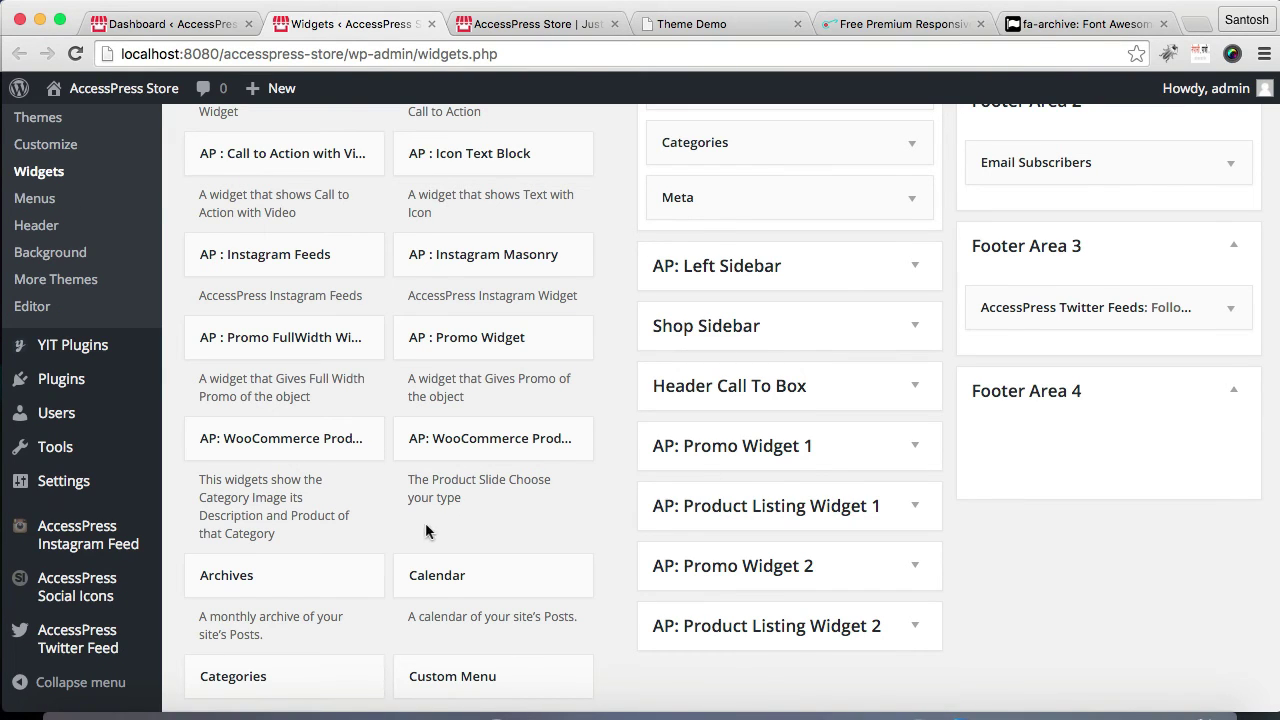
scroll(424, 530, down, 3)
scroll(421, 530, down, 8)
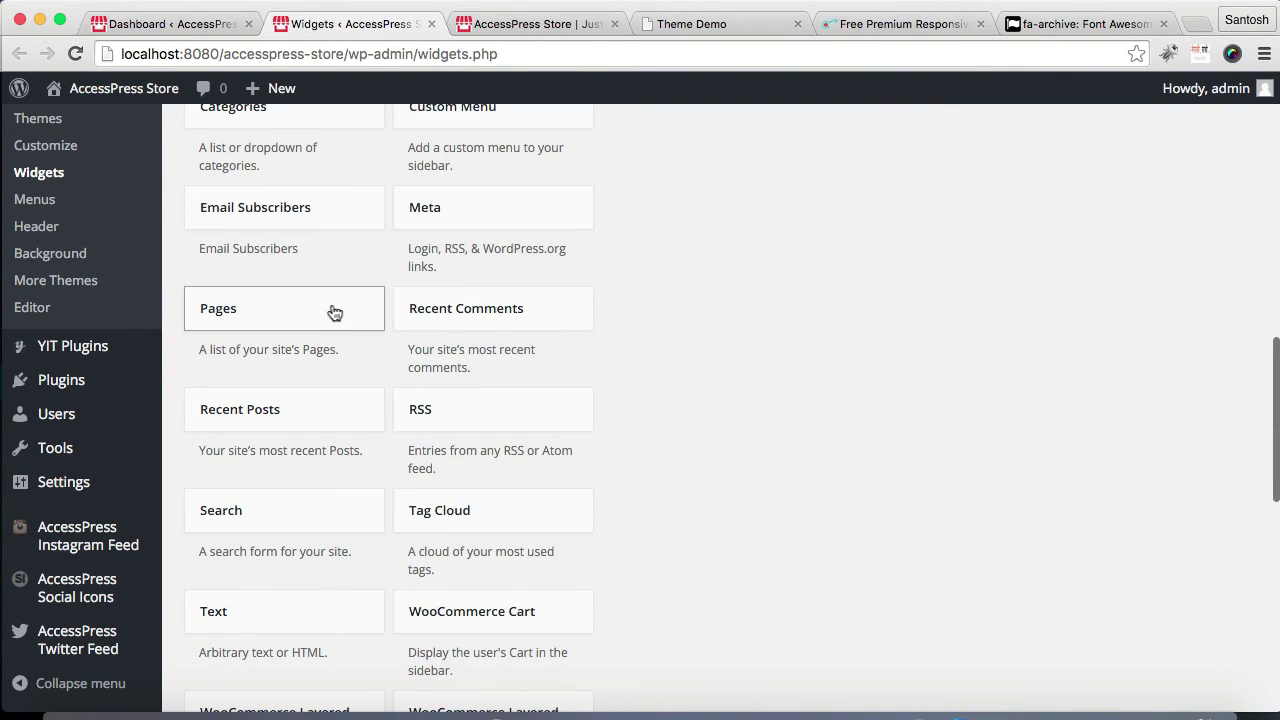
click(333, 315)
scroll(334, 494, down, 5)
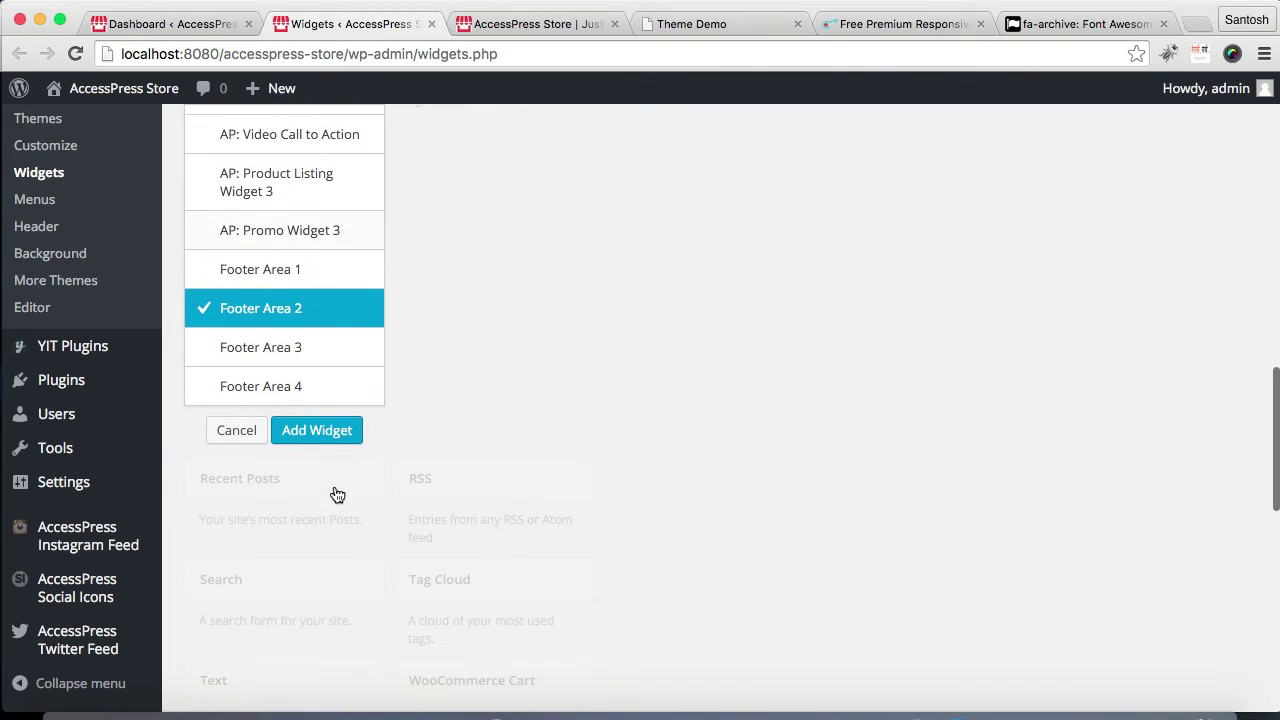
click(289, 390)
click(316, 427)
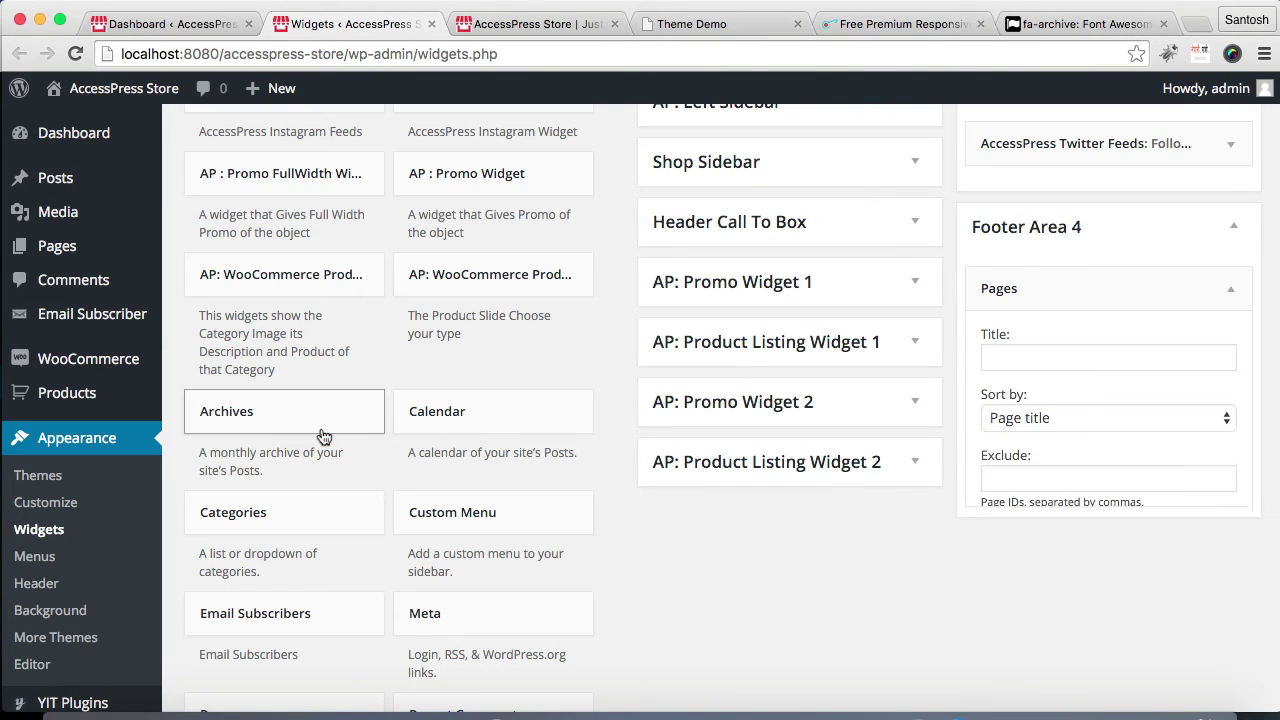
Title the Pages widget 'Recent Pages', sort it by page title, and save.
click(1036, 357)
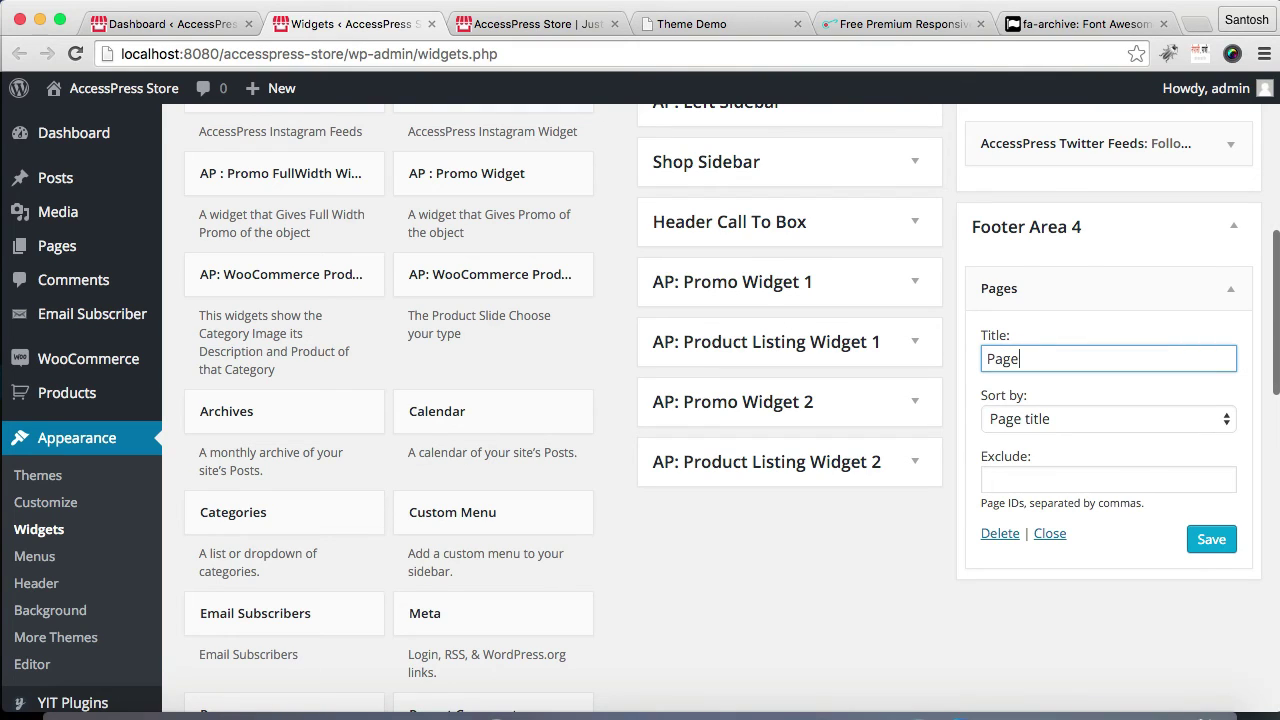
text(Recent)
click(1165, 424)
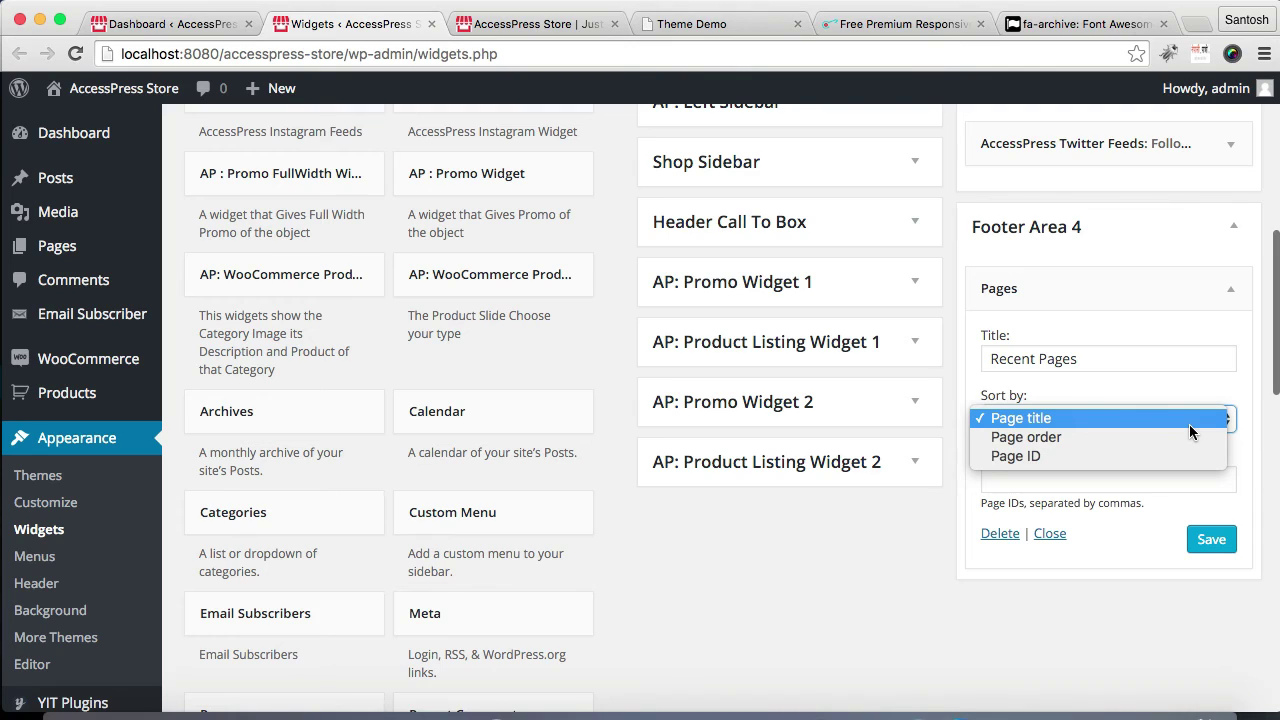
click(1228, 453)
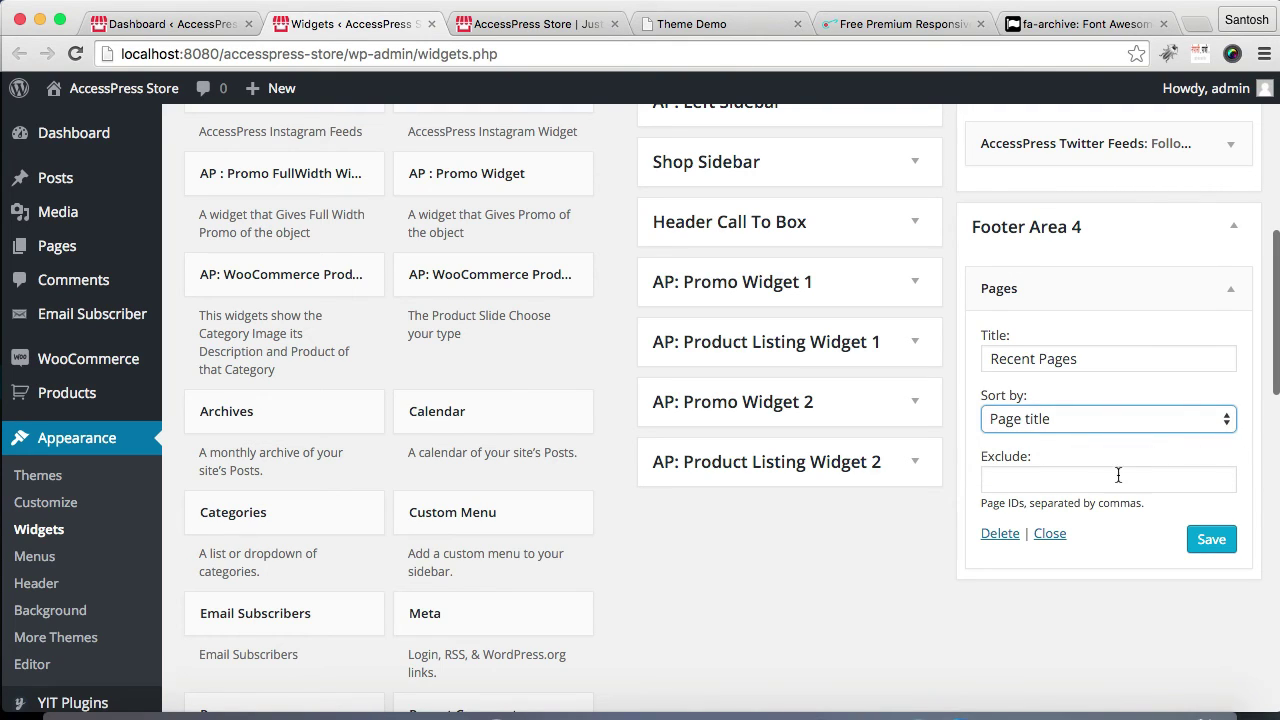
click(1211, 539)
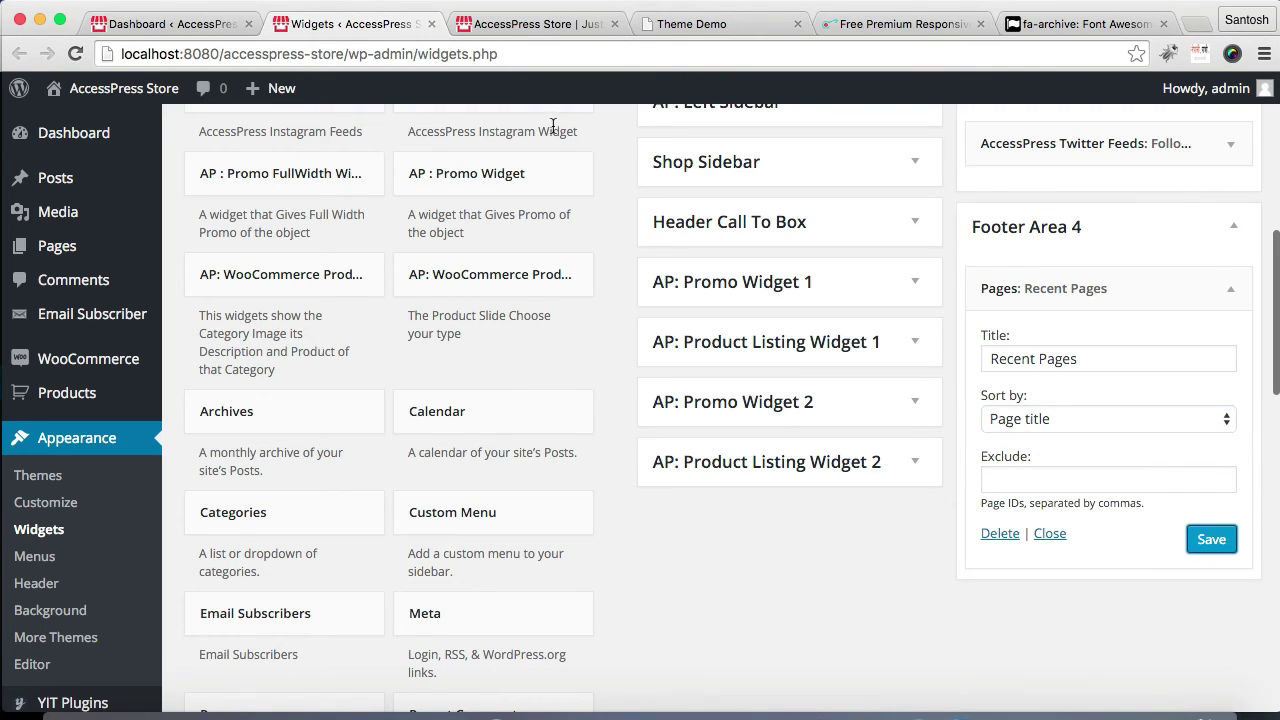
click(503, 30)
click(509, 55)
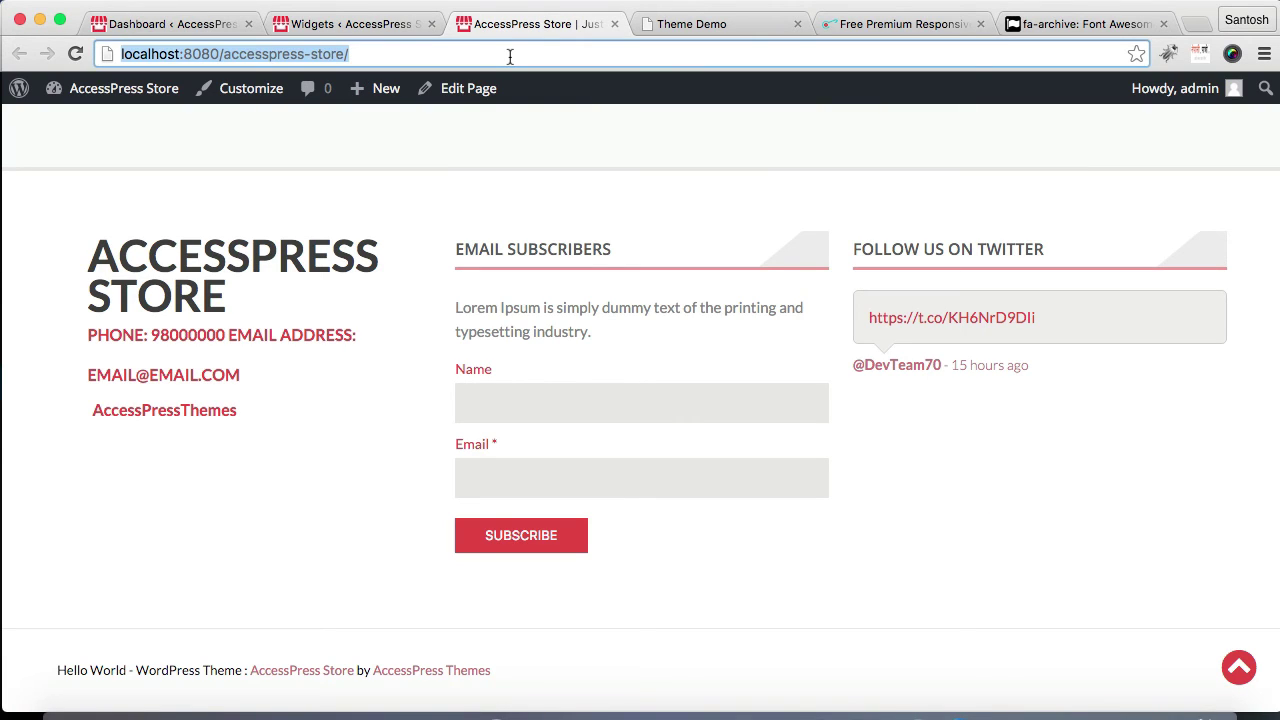
Reload the storefront and review its four-column footer, with Recent Pages listing Home, Sample Page and Wishlist.
key(Return)
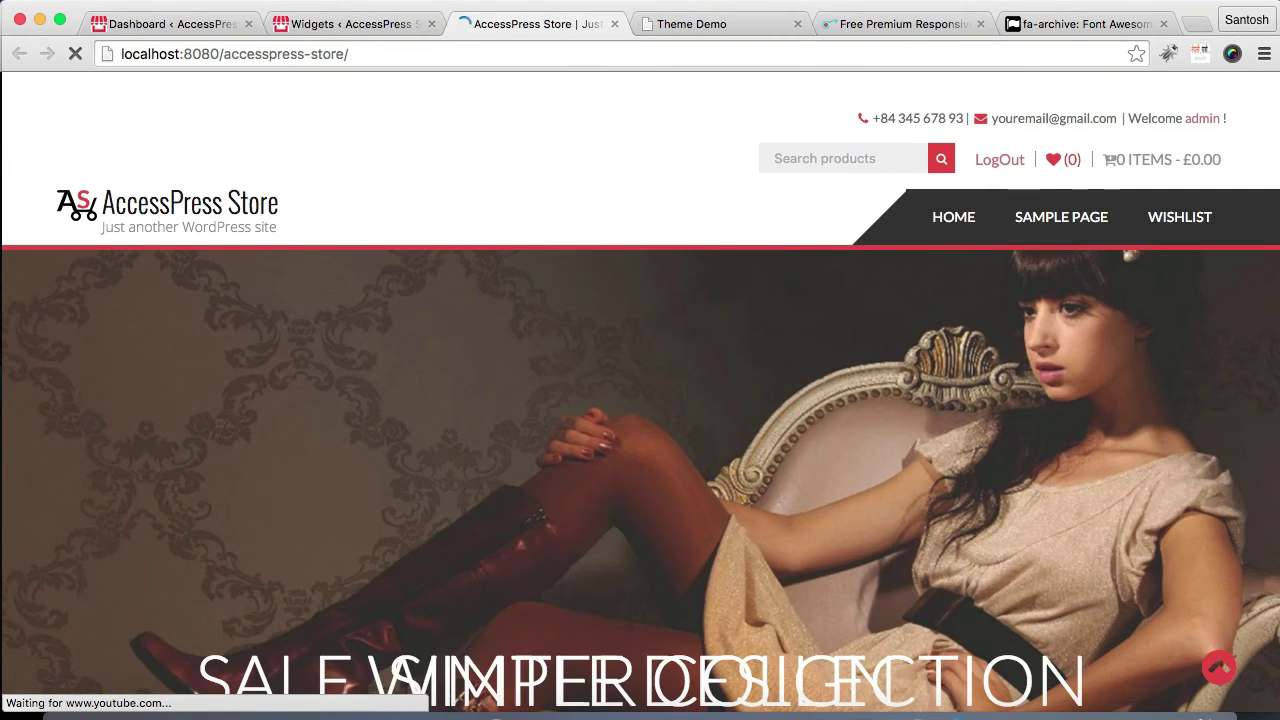
scroll(600, 250, down, 15)
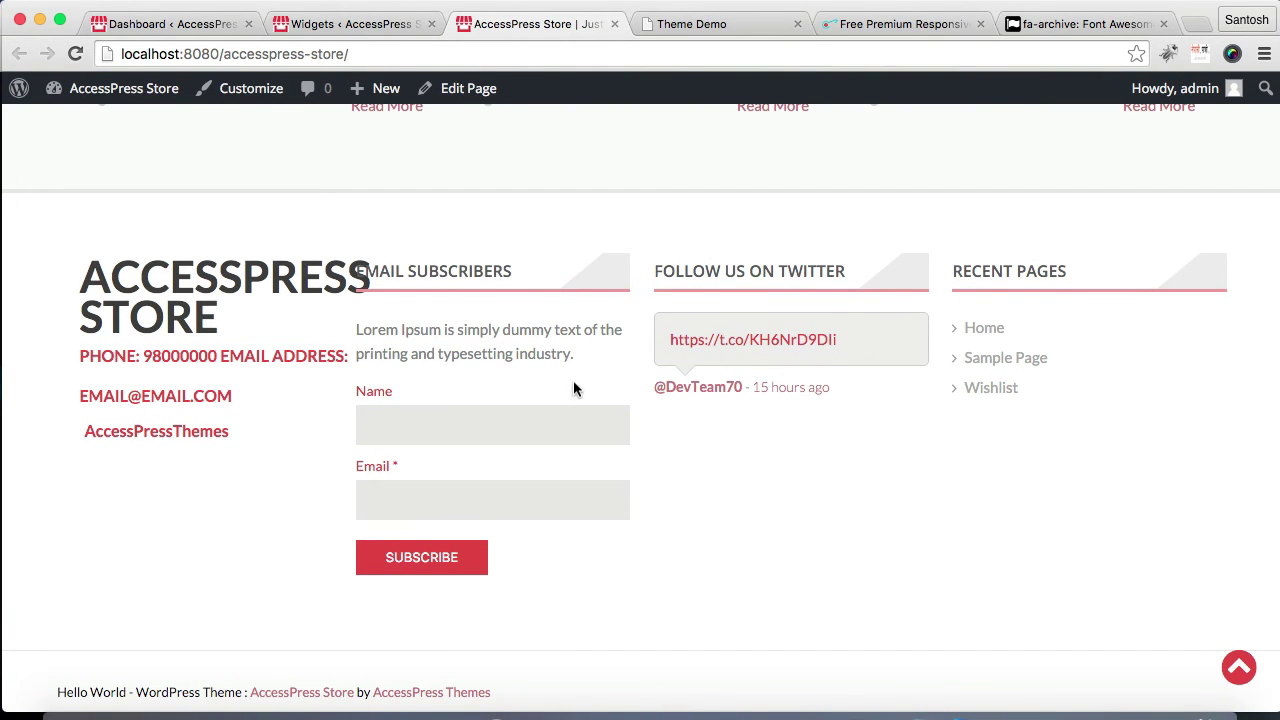
scroll(600, 420, up, 5)
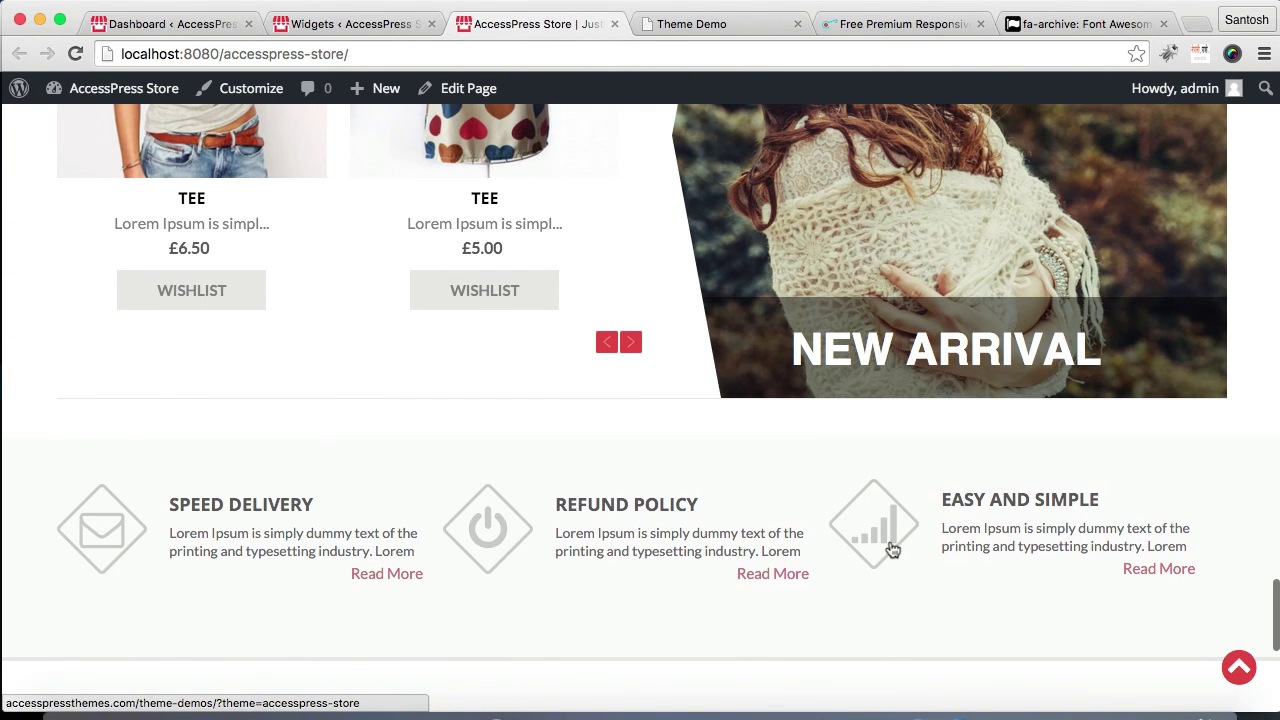
scroll(889, 545, down, 3)
scroll(889, 545, up, 2)
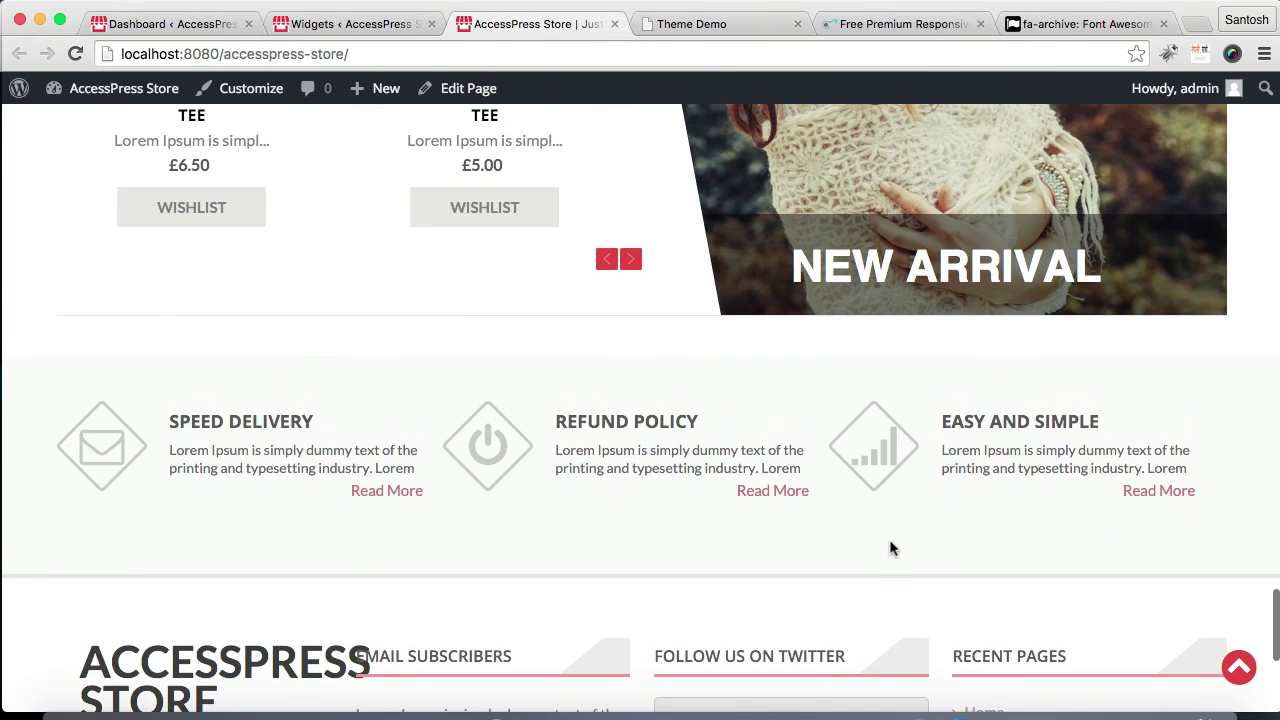
click(680, 22)
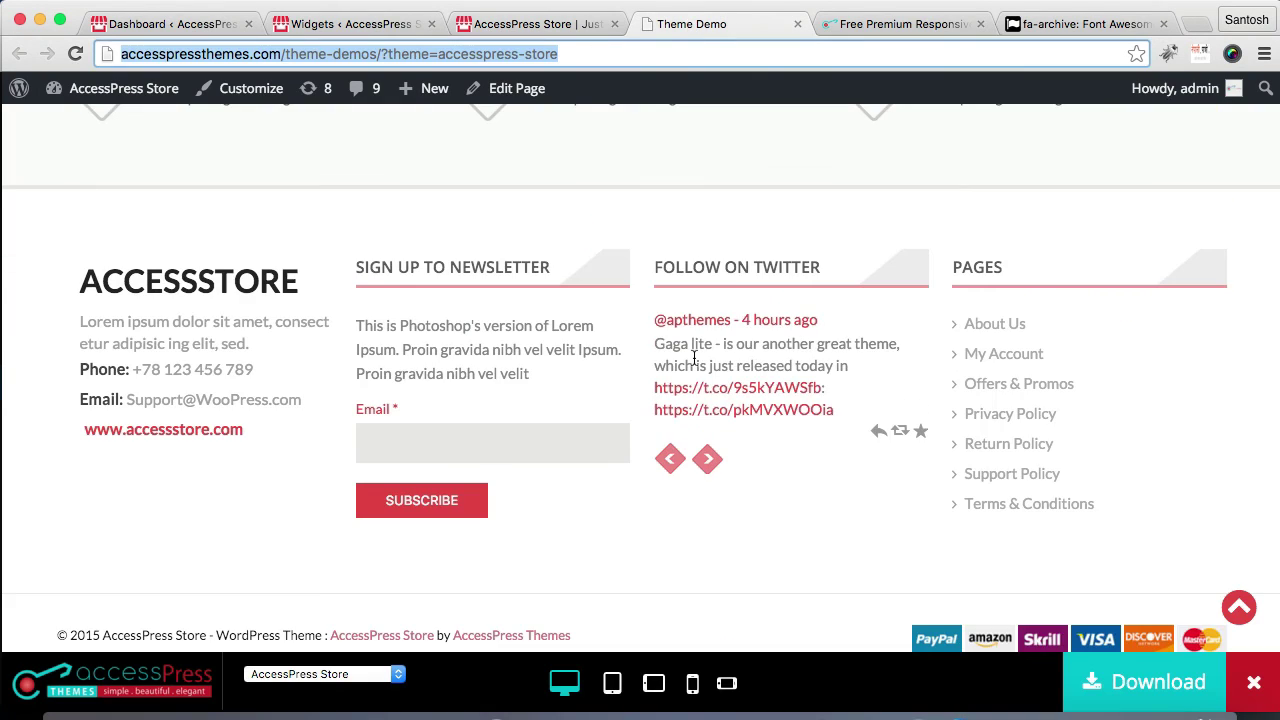
Scroll around the demo store's footer to compare its newsletter, Twitter and Pages columns.
scroll(694, 362, up, 2)
scroll(694, 366, up, 1)
scroll(694, 366, down, 1)
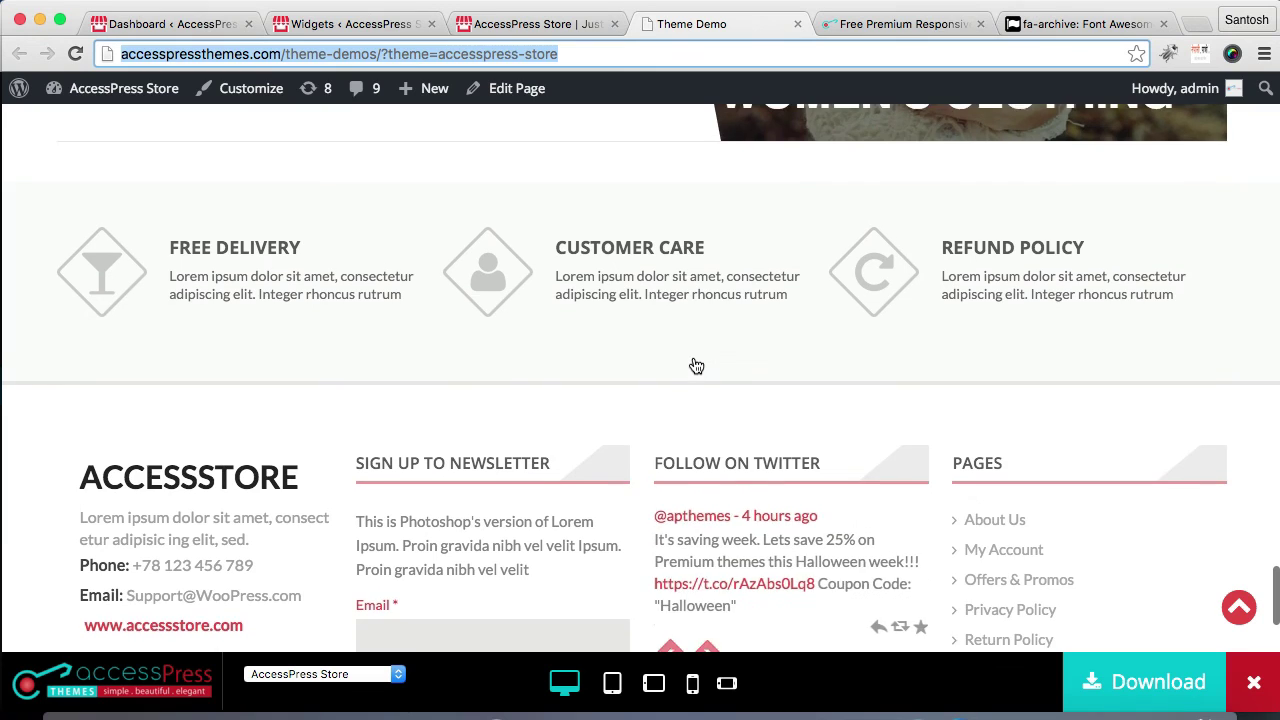
scroll(695, 366, up, 1)
scroll(694, 362, down, 5)
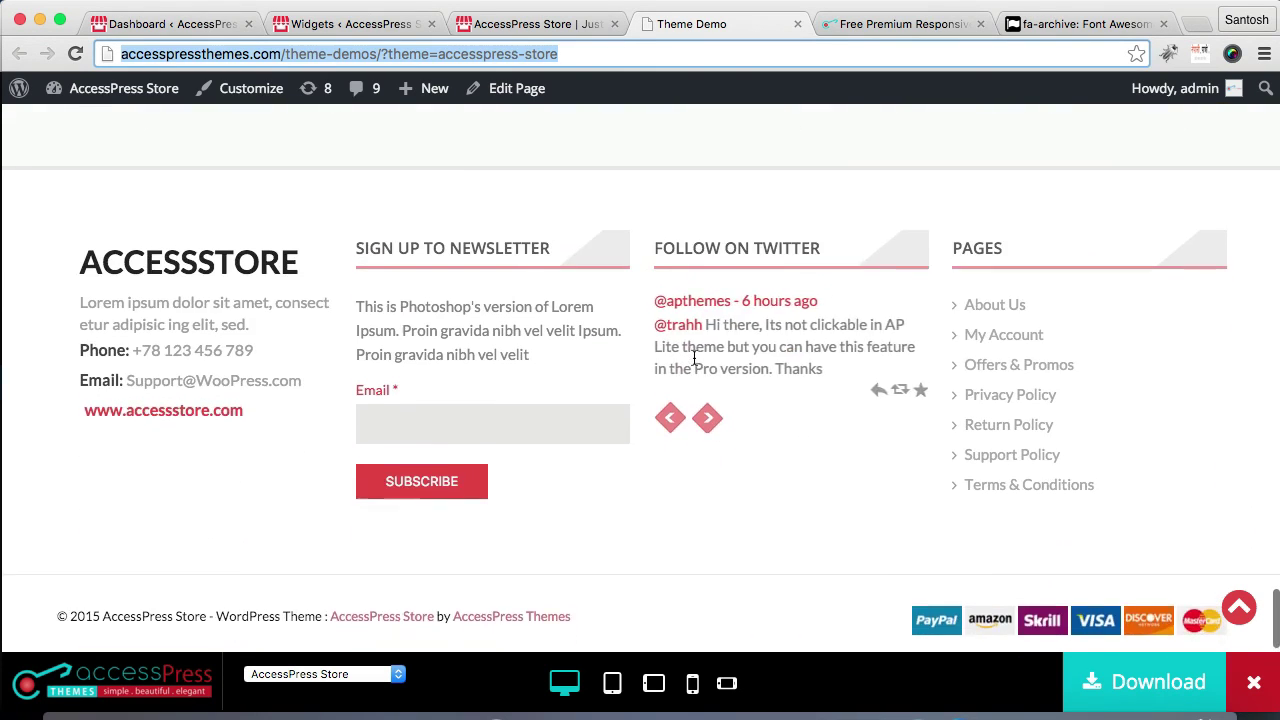
scroll(694, 357, up, 3)
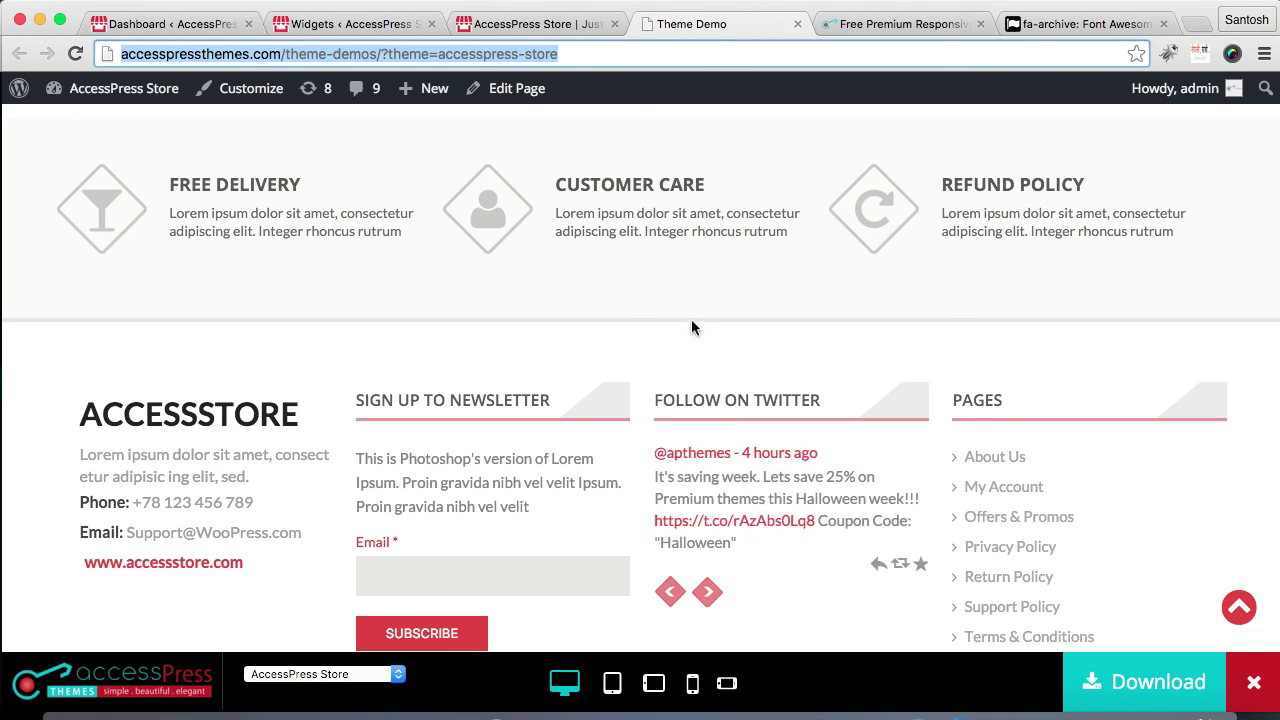
scroll(740, 360, down, 2)
scroll(740, 360, up, 2)
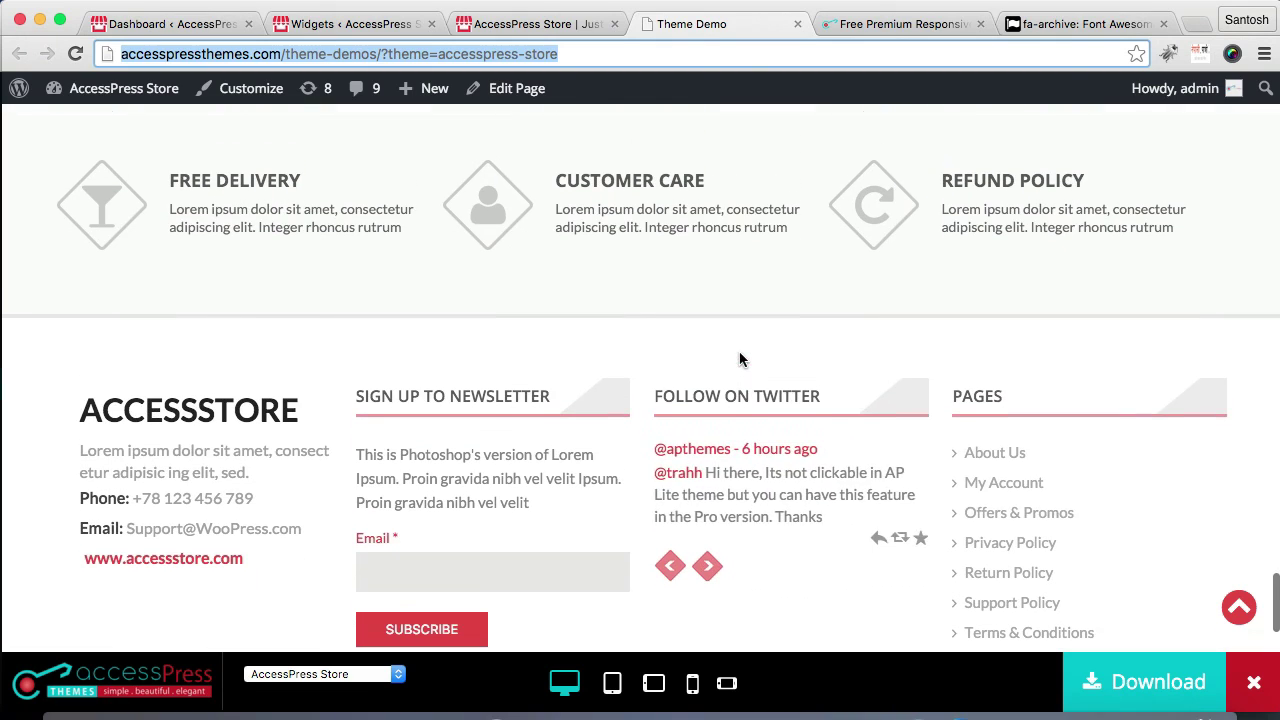